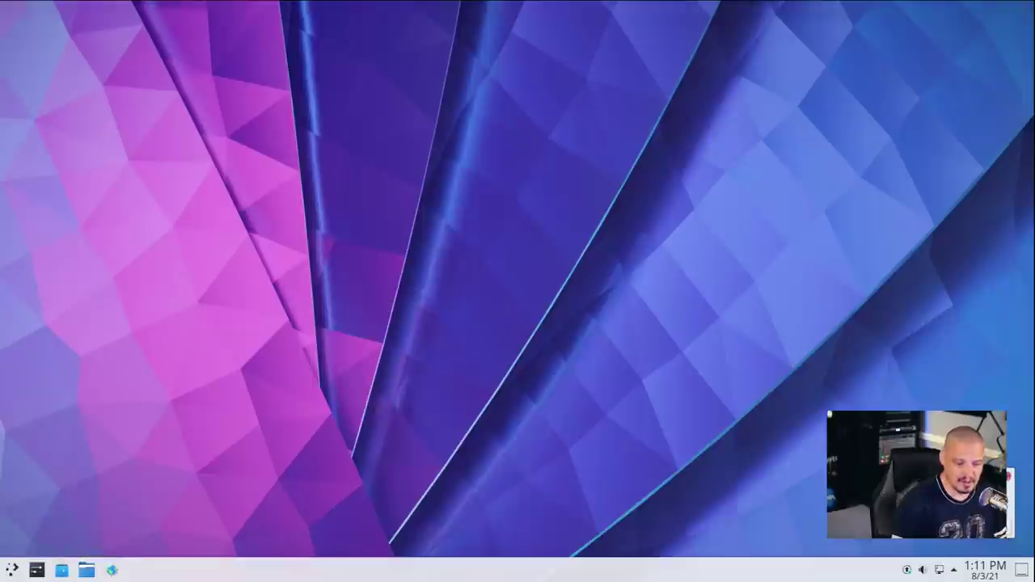
Find Firefox among the installed applications and launch it
click(12, 570)
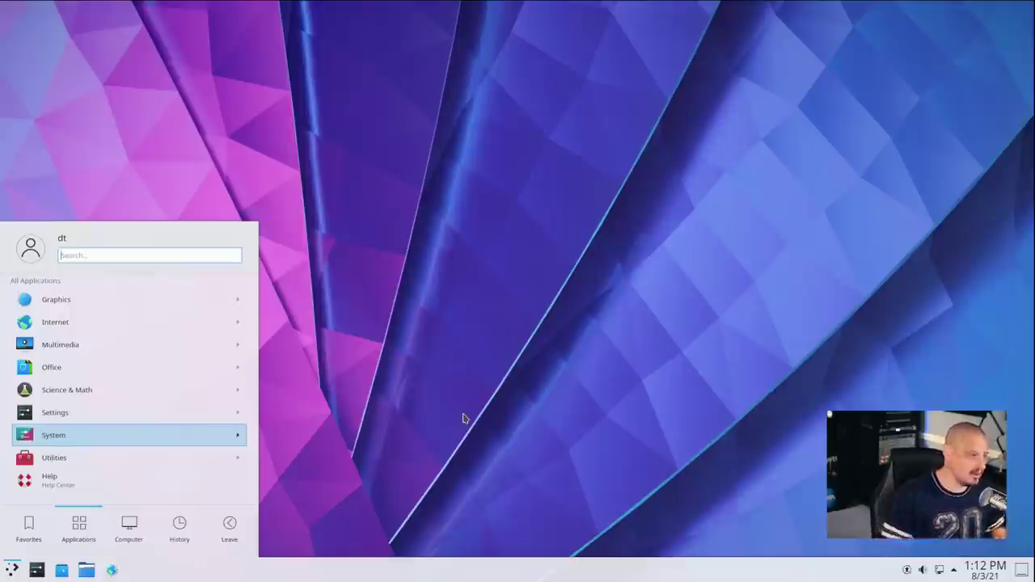
text(firefo)
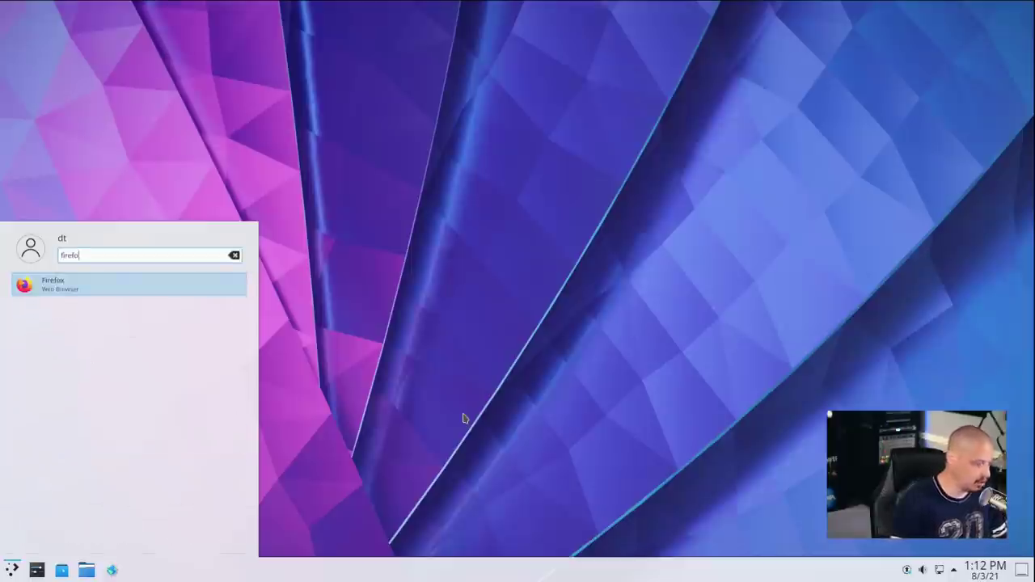
text(x)
key(Return)
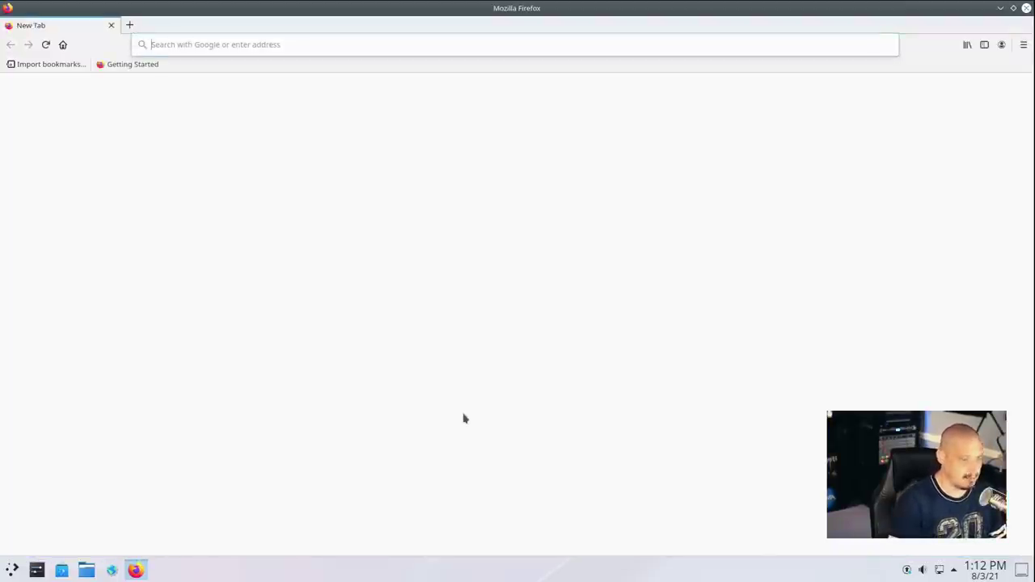
Search the web for "windows 11 wallpaper download" and show the image results
text(wi)
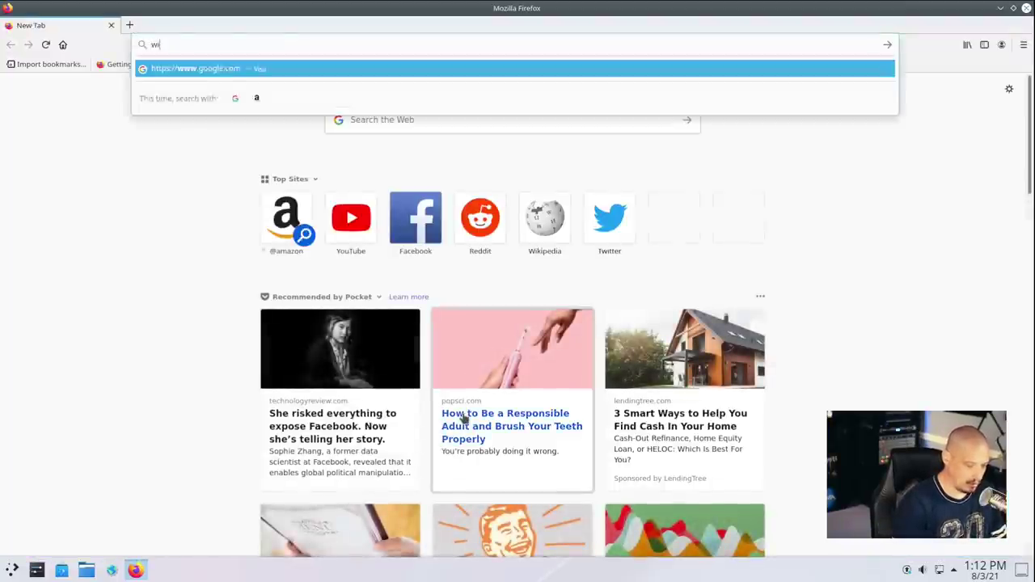
text(ndows 11 wa)
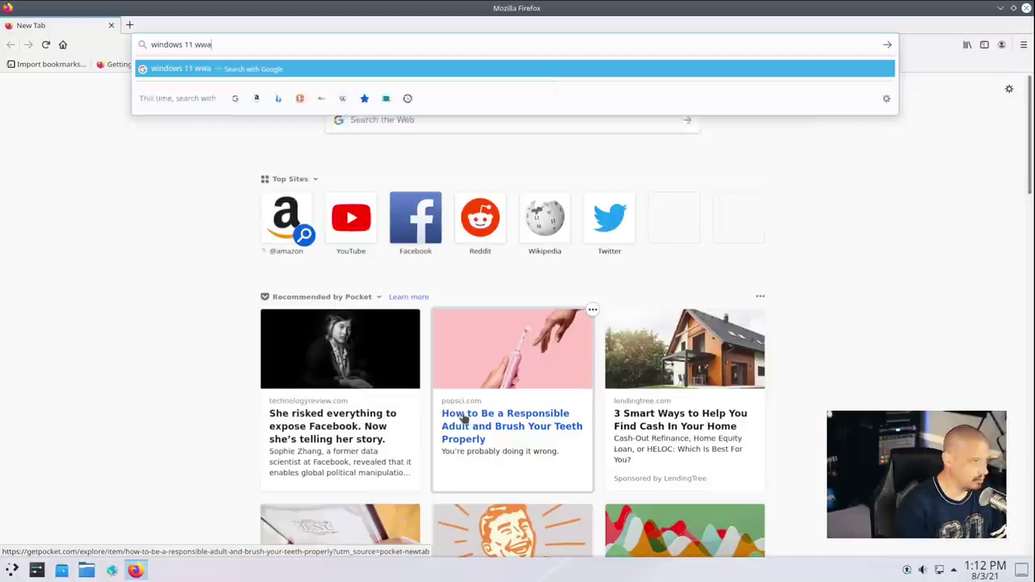
text(llpaper download)
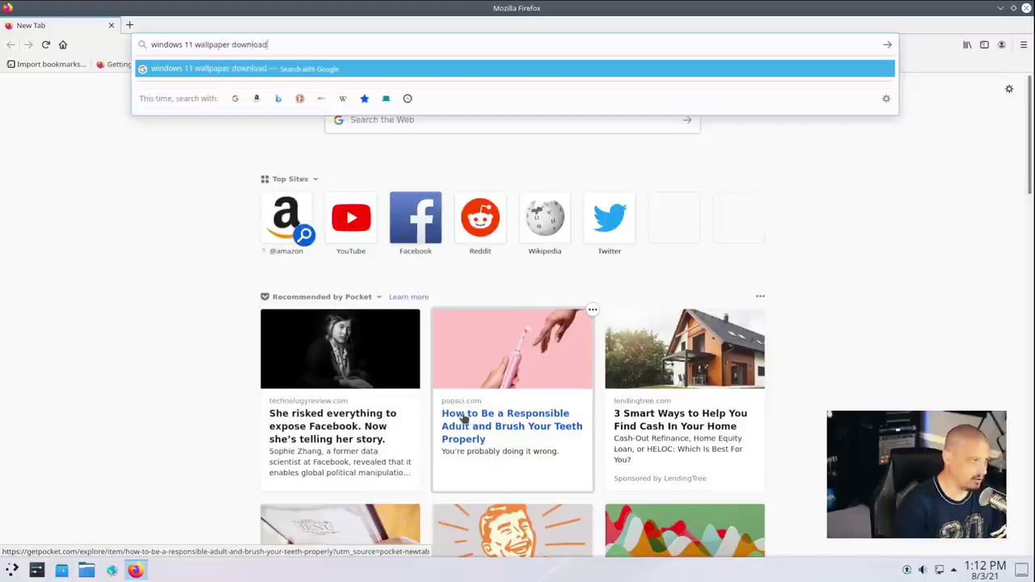
key(Return)
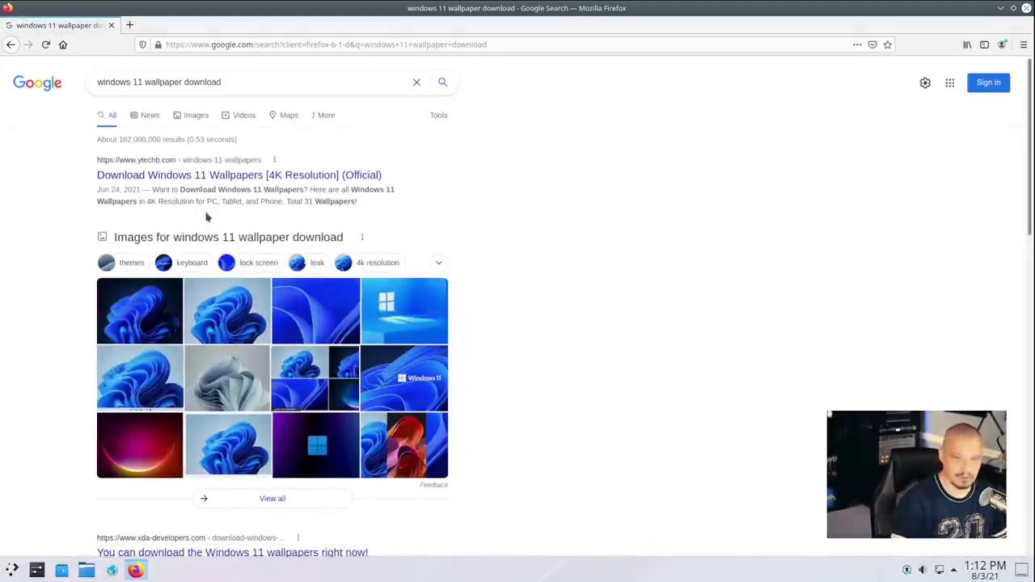
click(198, 116)
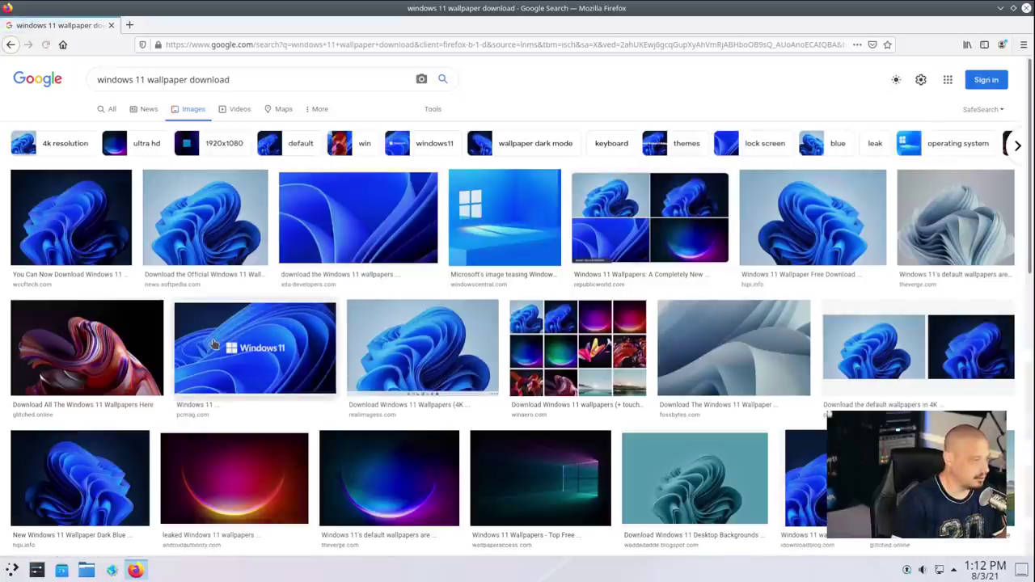
Open the dark blue Windows 11 wallpaper from wccftech.com as a full image in its own tab
click(79, 247)
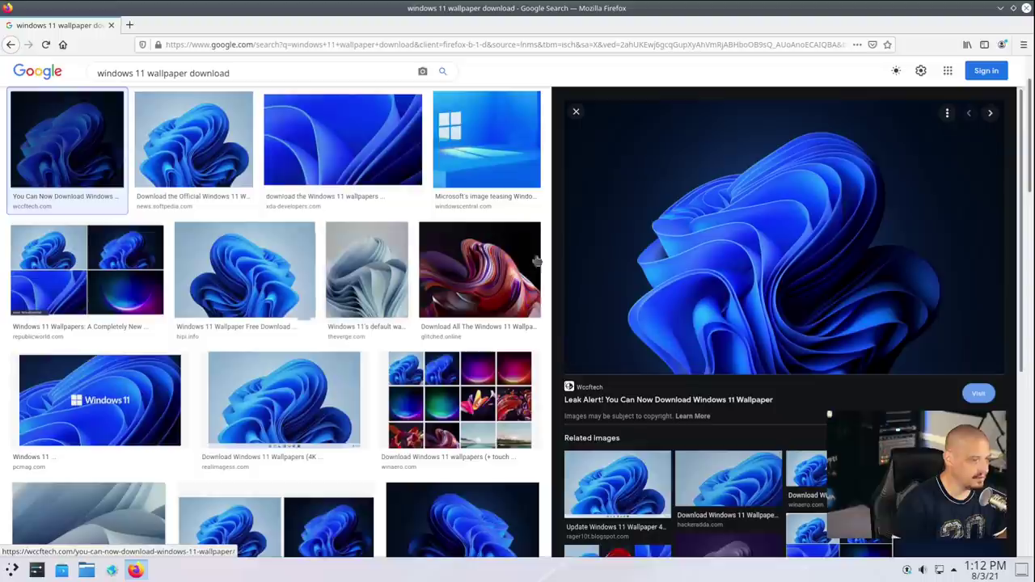
right_click(708, 267)
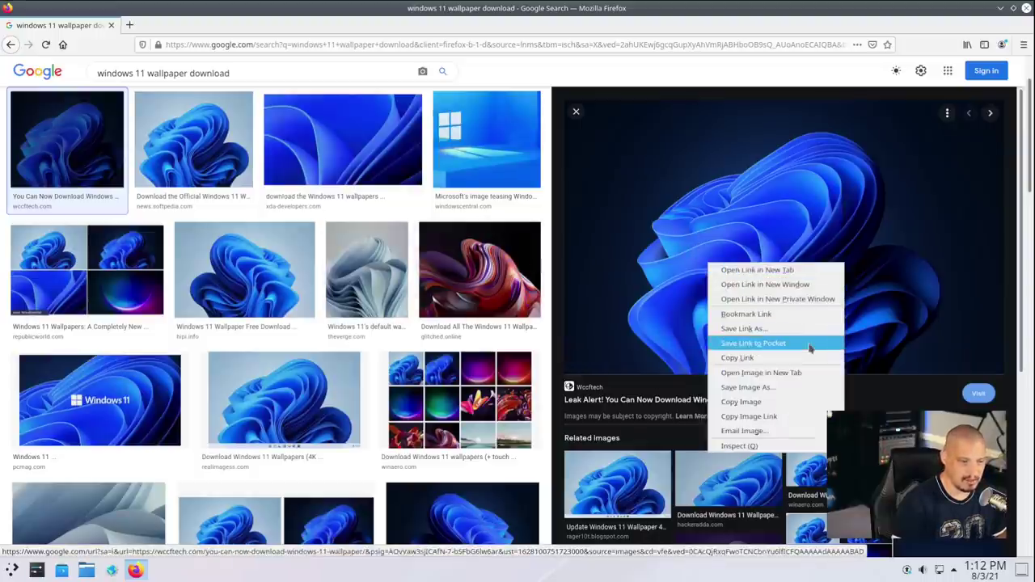
click(792, 373)
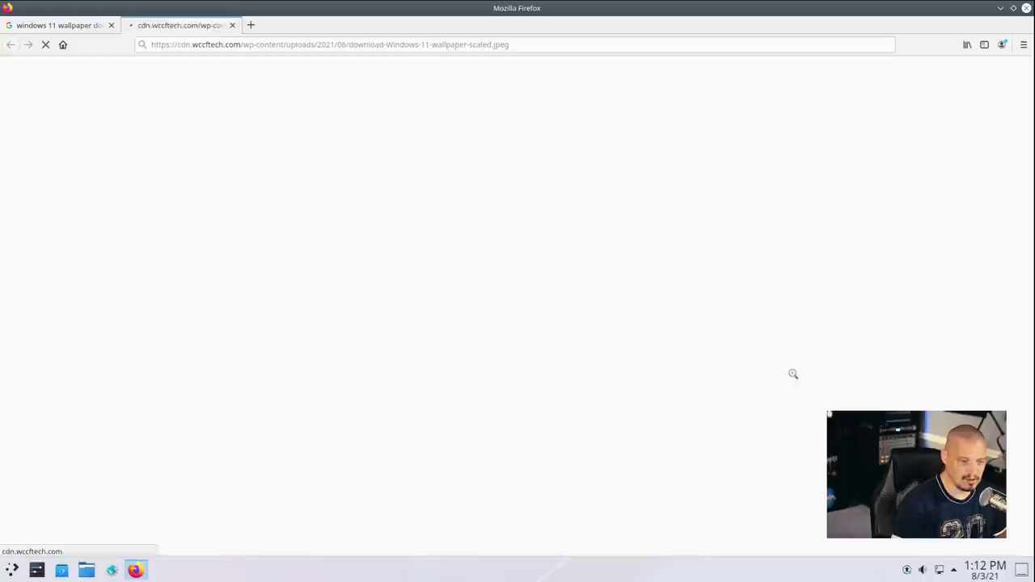
click(32, 26)
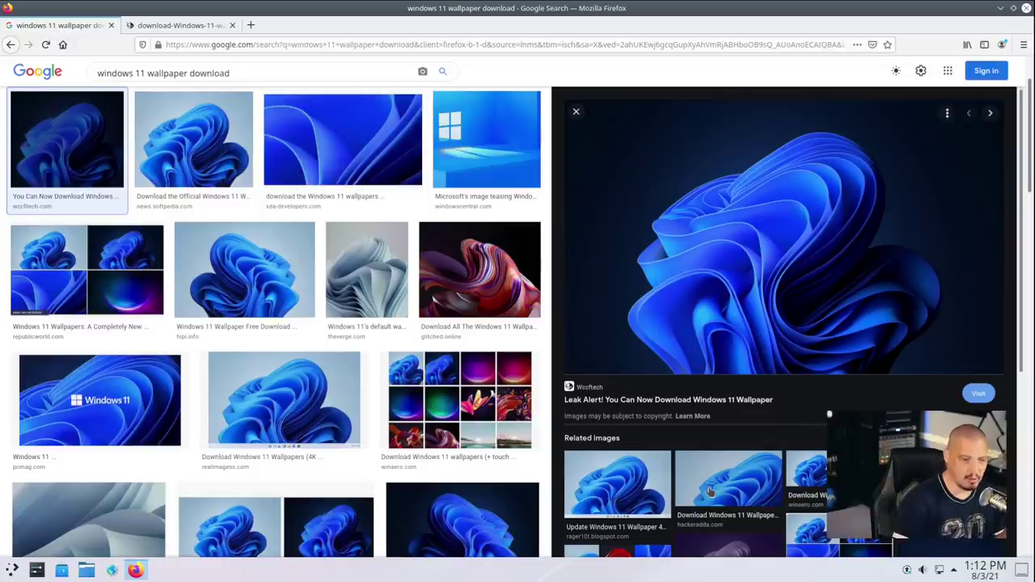
click(184, 25)
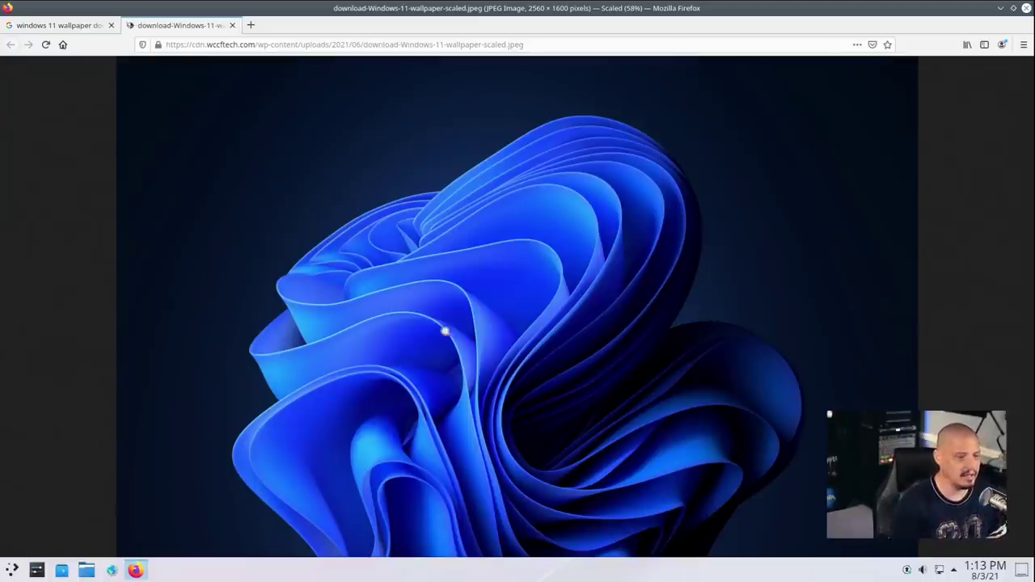
Save the wallpaper image as download-Windows-11-wallpaper-scaled.jpeg in the Pictures folder
right_click(430, 201)
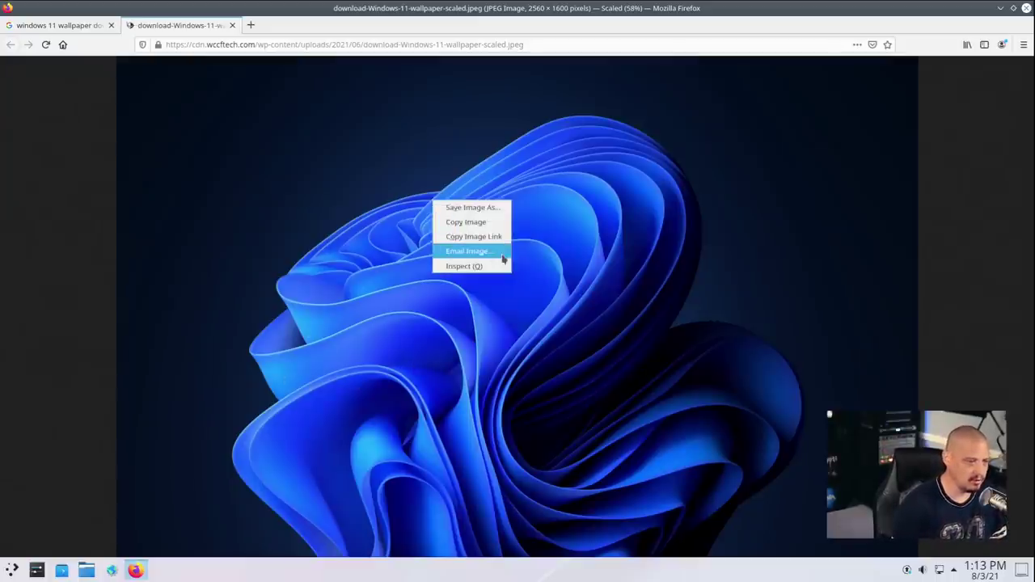
click(477, 208)
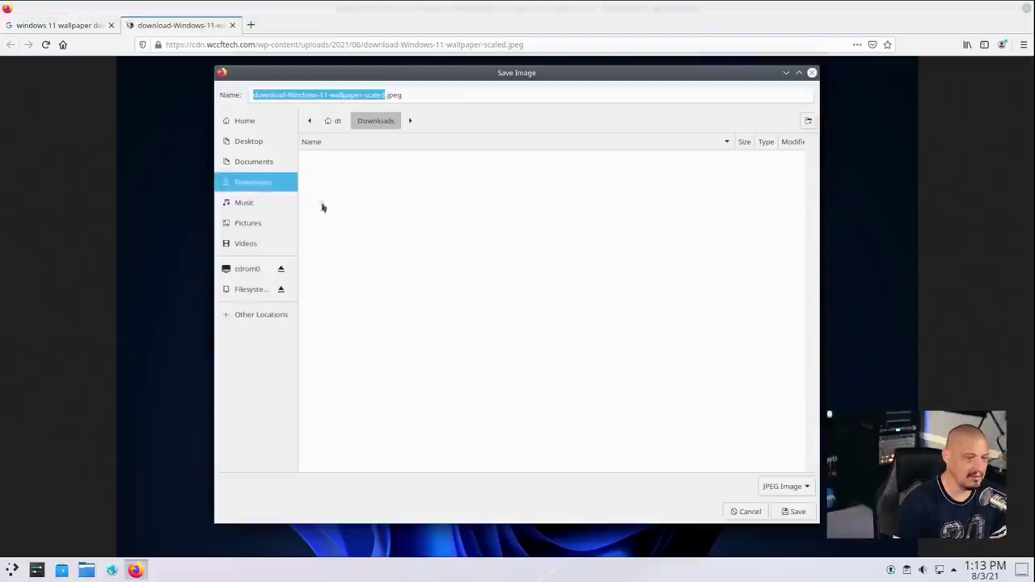
click(270, 223)
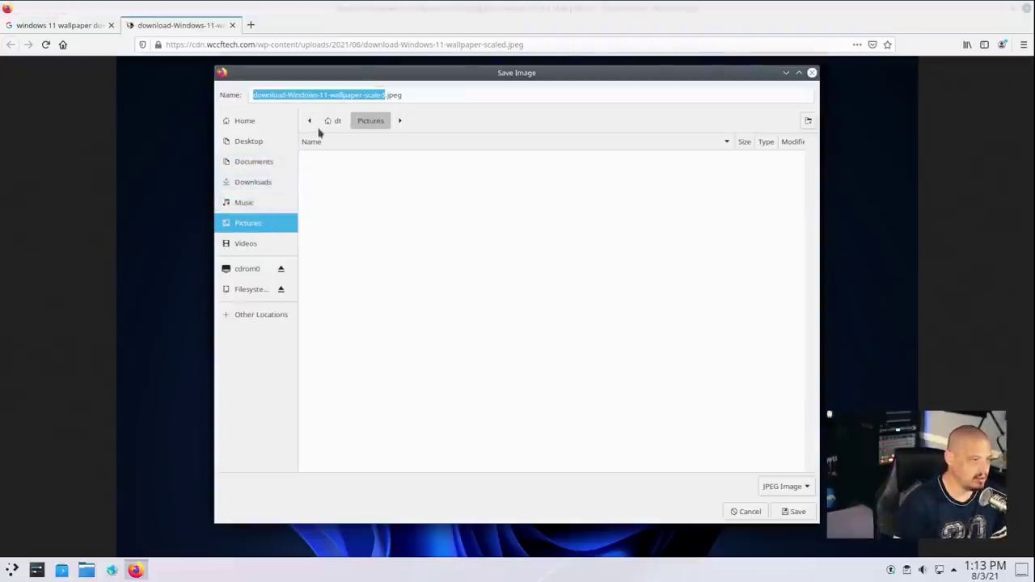
click(792, 512)
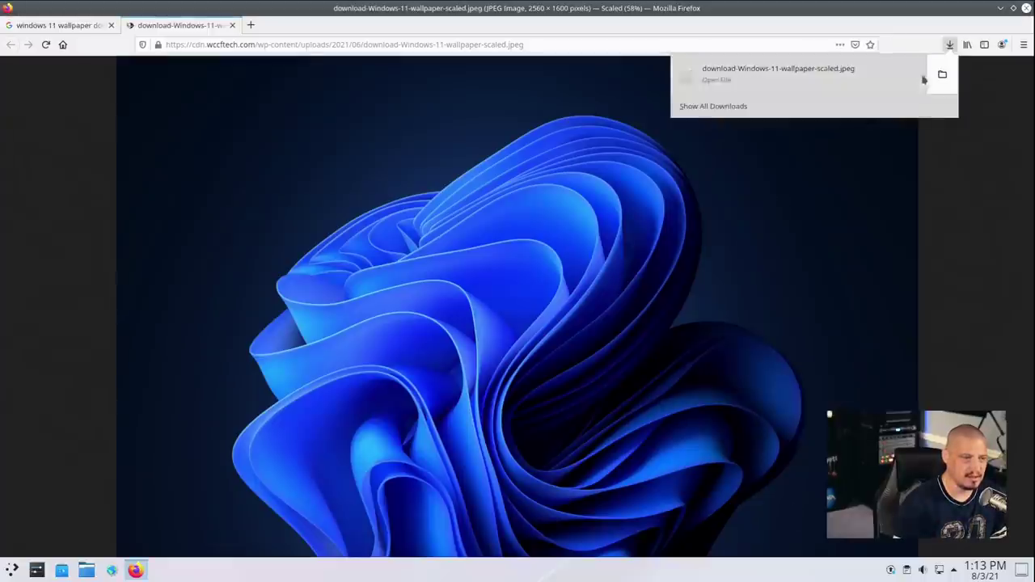
key(Escape)
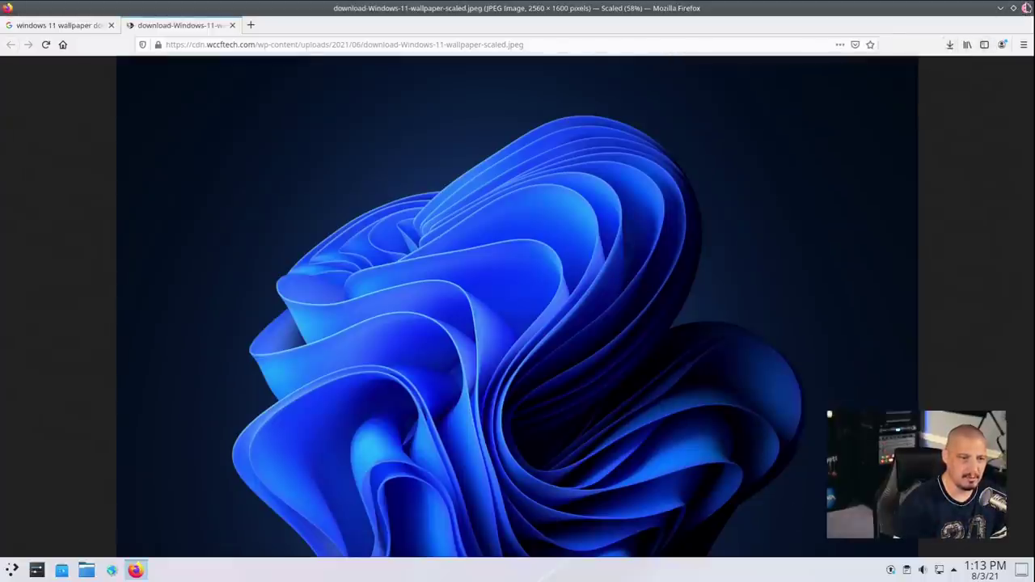
Quit Firefox with all its tabs, turning off the warning about closing multiple tabs
click(1026, 8)
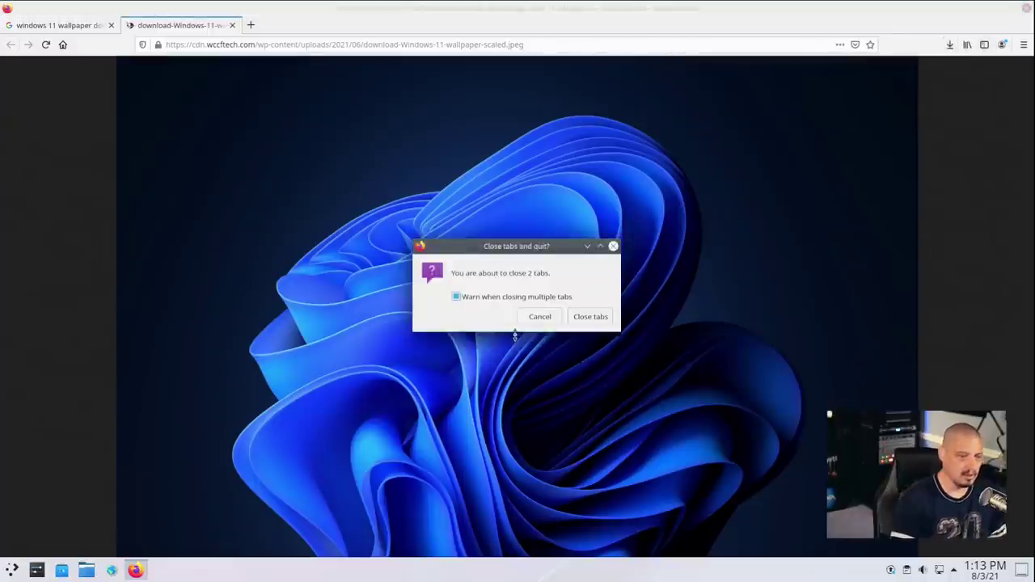
click(458, 297)
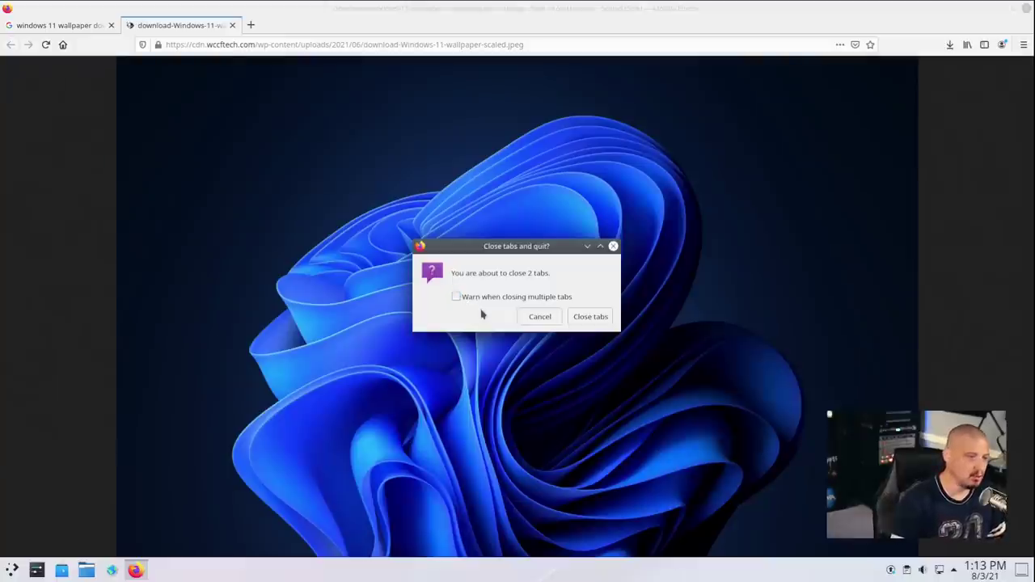
click(600, 317)
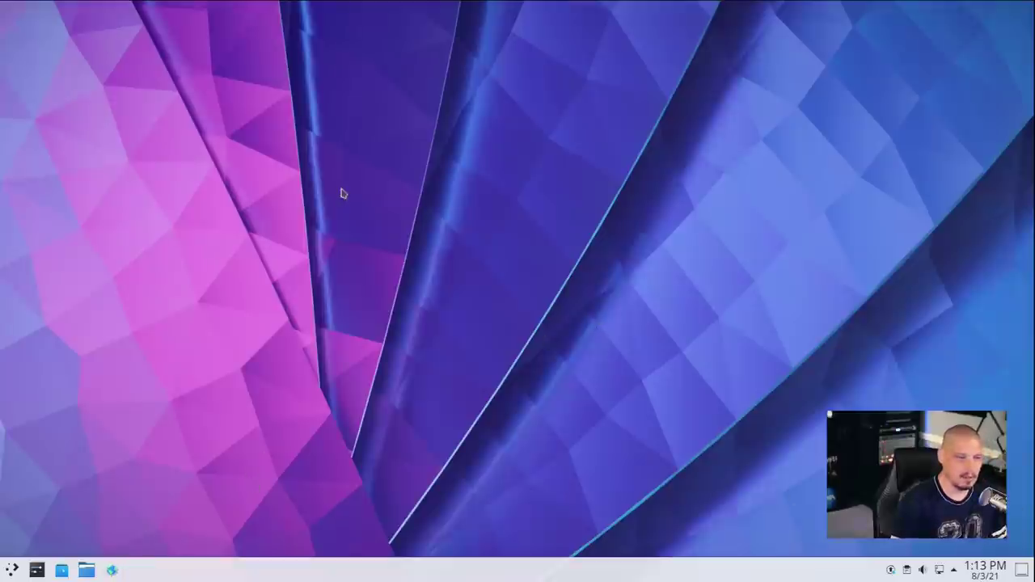
Add download-Windows-11-wallpaper-scaled.jpeg from the Pictures folder to the available wallpapers in the desktop's wallpaper settings
right_click(358, 166)
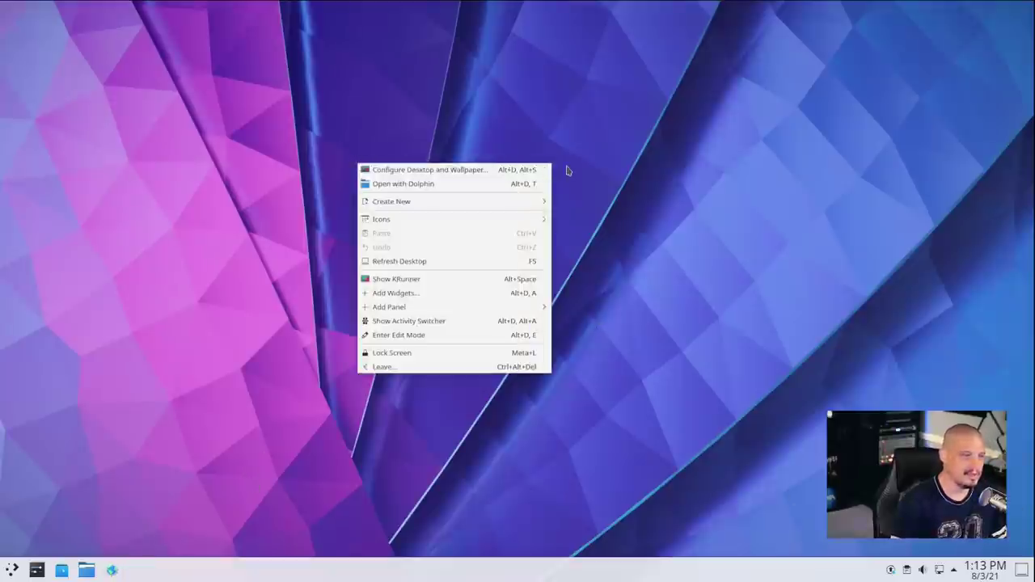
click(486, 172)
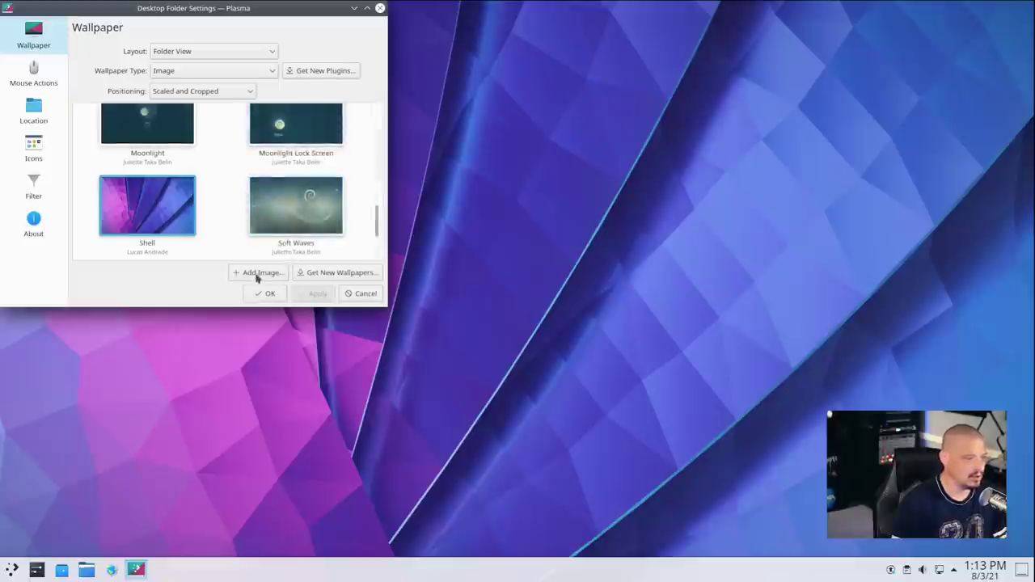
click(257, 275)
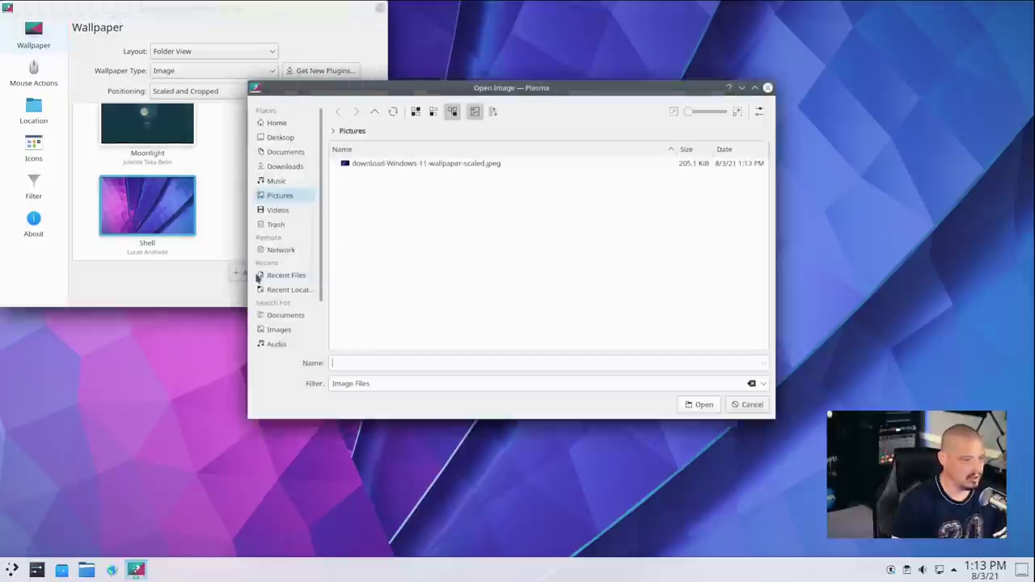
double_click(458, 164)
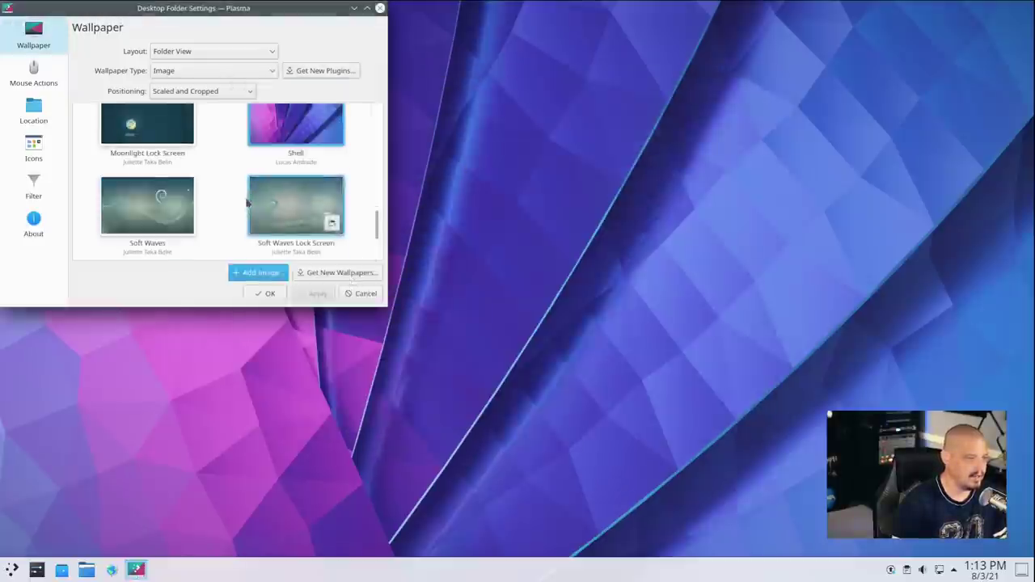
Apply the added Windows 11 image as the desktop wallpaper and close the wallpaper settings
scroll(247, 203, up, 15)
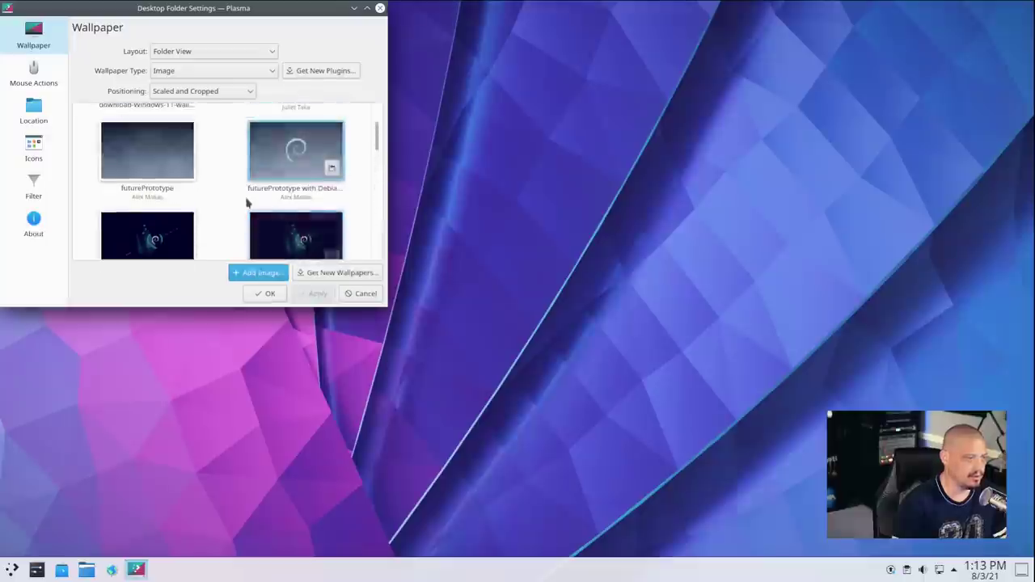
scroll(246, 203, up, 2)
click(146, 145)
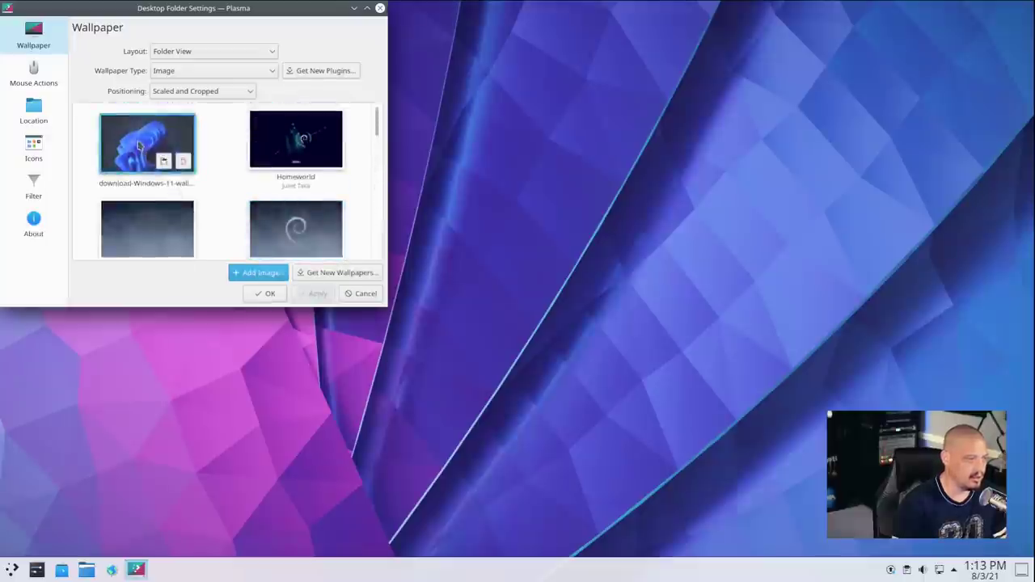
click(318, 293)
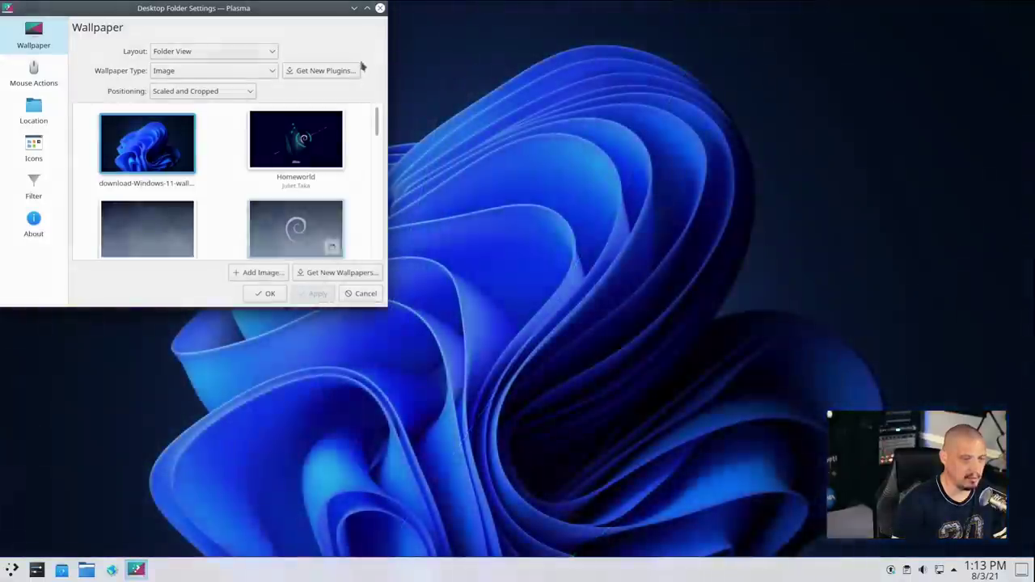
click(380, 8)
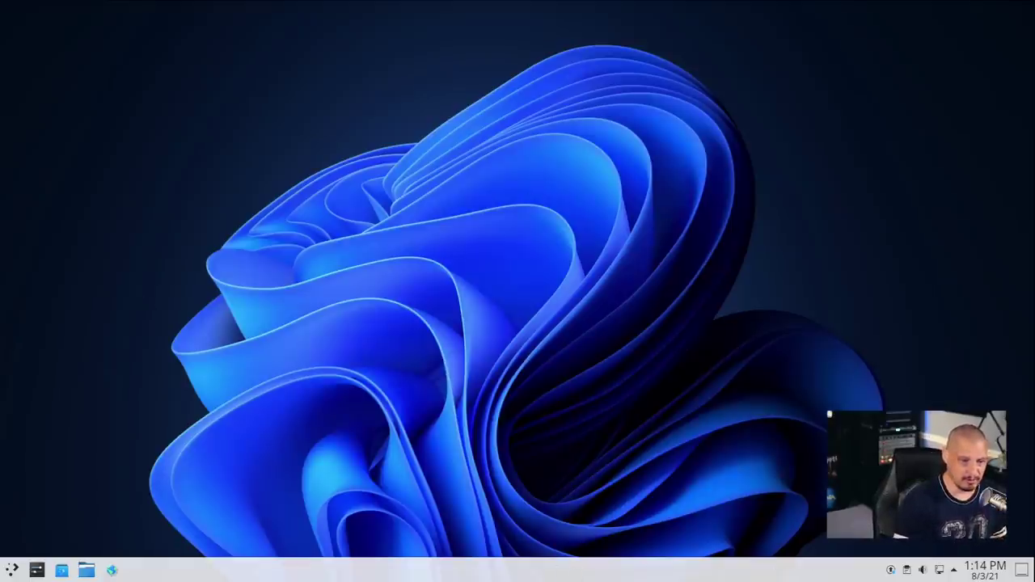
Look up Firefox in the application launcher and start it again
click(9, 570)
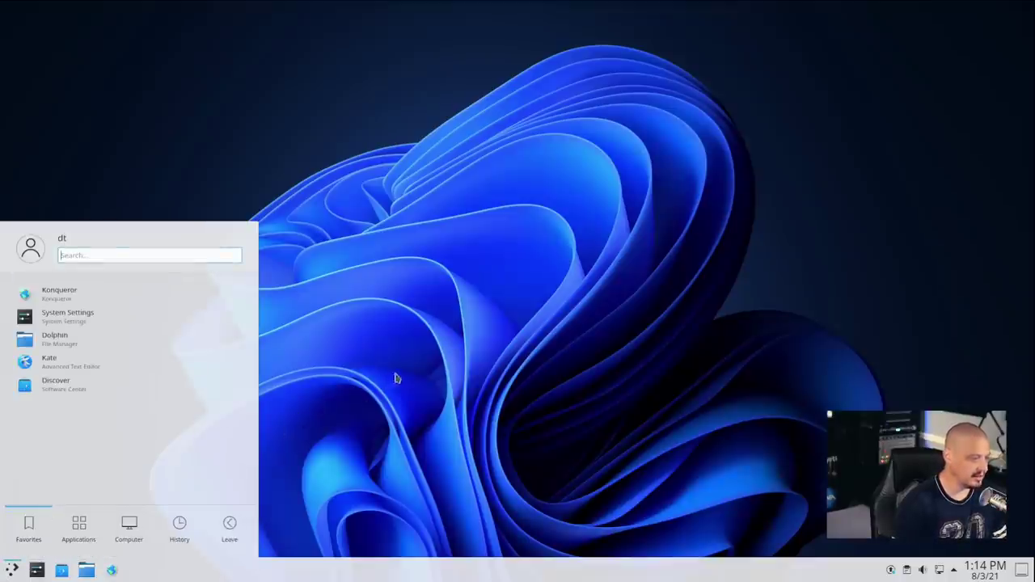
click(79, 551)
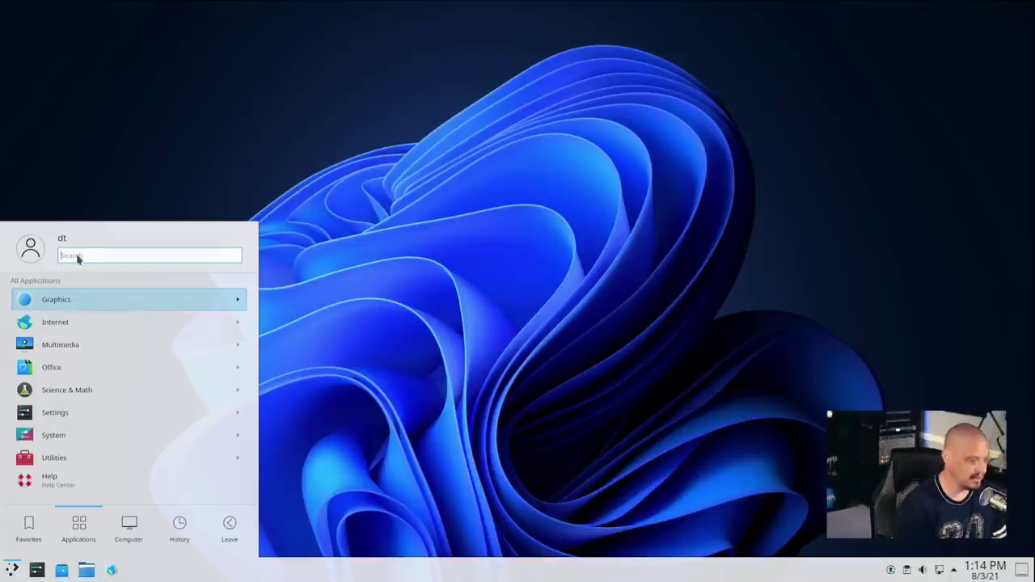
text(firefo)
key(Return)
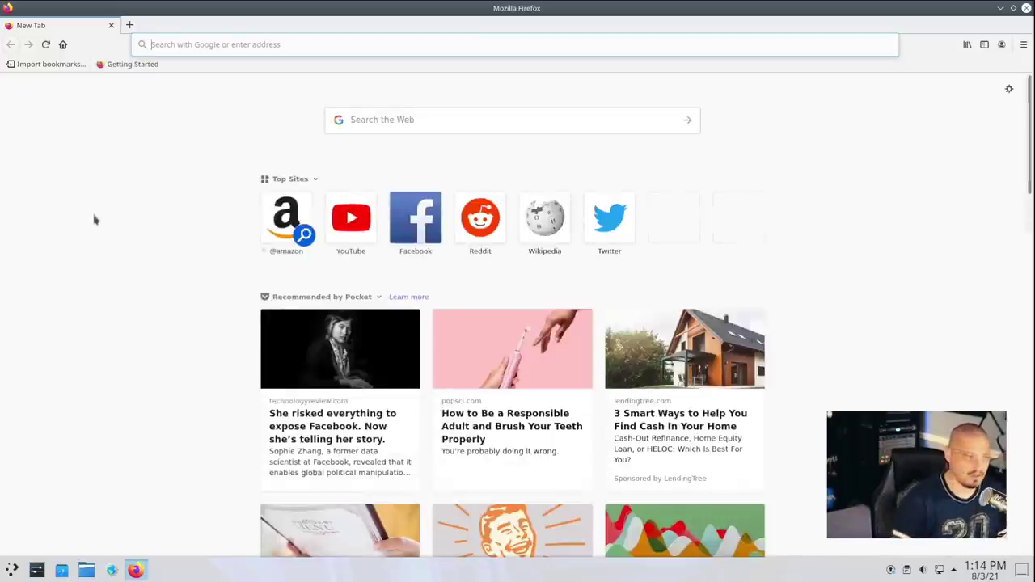
Search the web for "windows 11 icon set linux" and open the Win11 icon theme page on the KDE Store
click(274, 45)
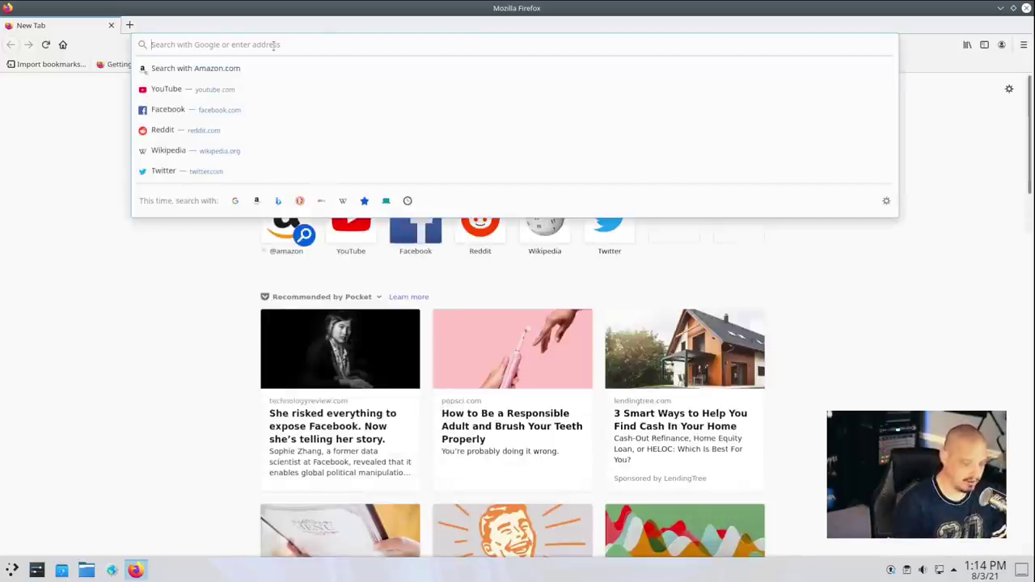
text(windows)
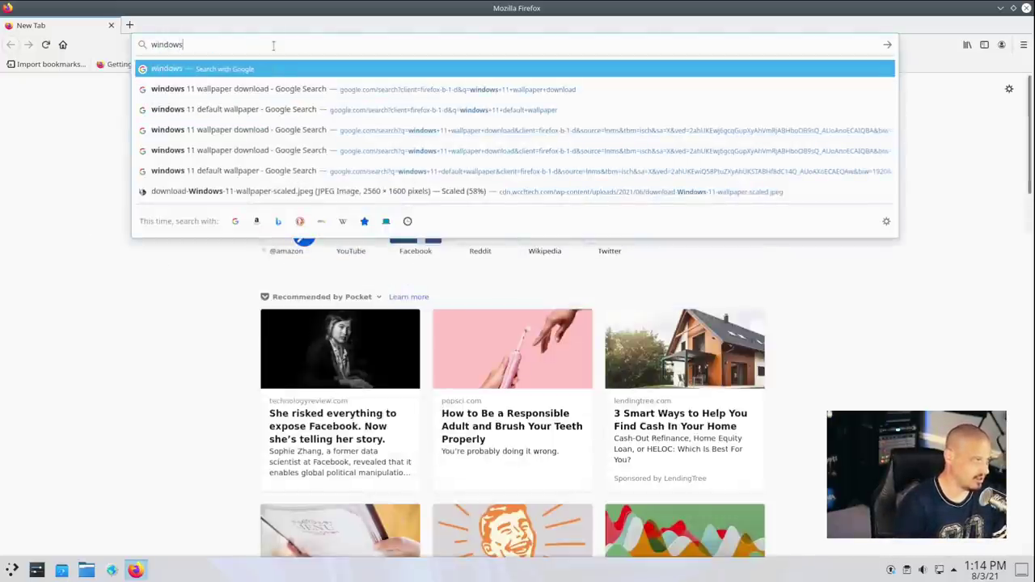
text( 11 icon )
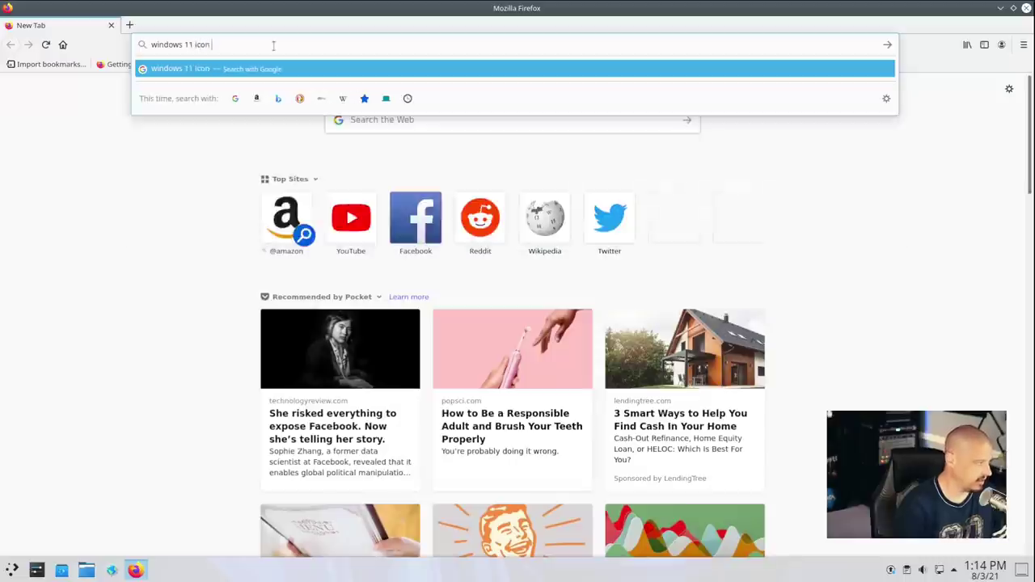
text(set linux)
key(Return)
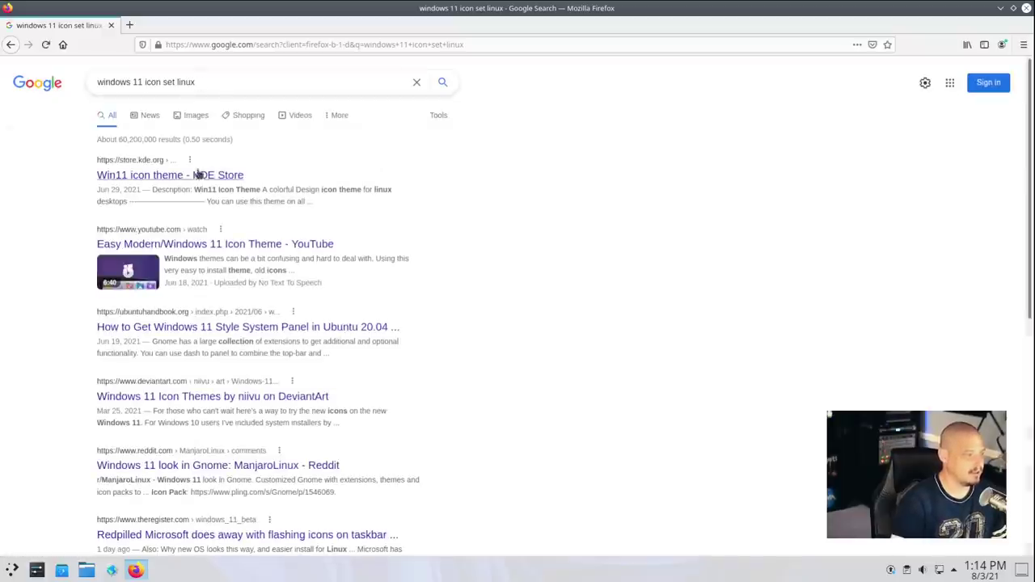
click(125, 180)
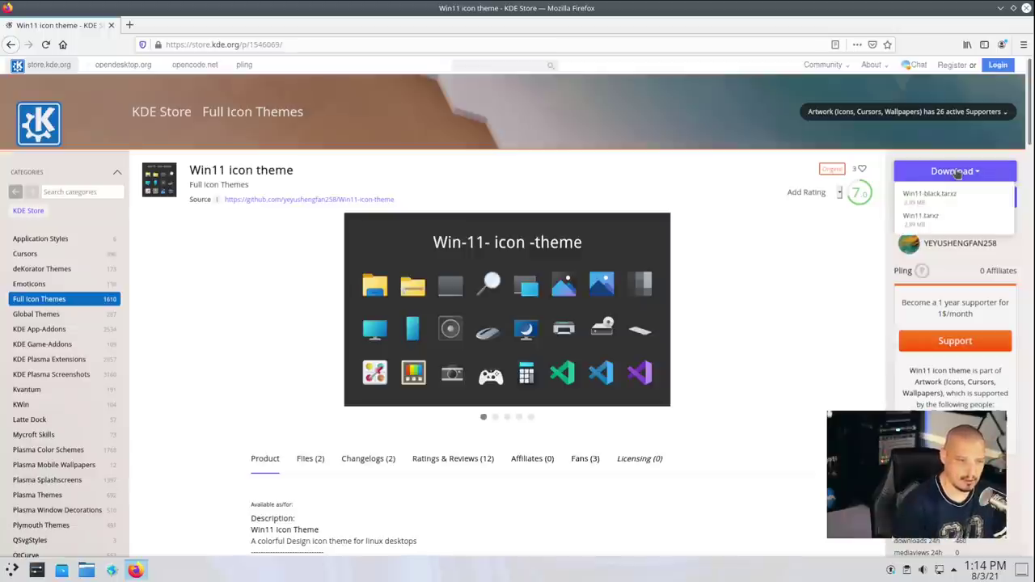
Download the Win11.tar.xz variant of the icon theme, saving the file to disk, and close Firefox
click(922, 217)
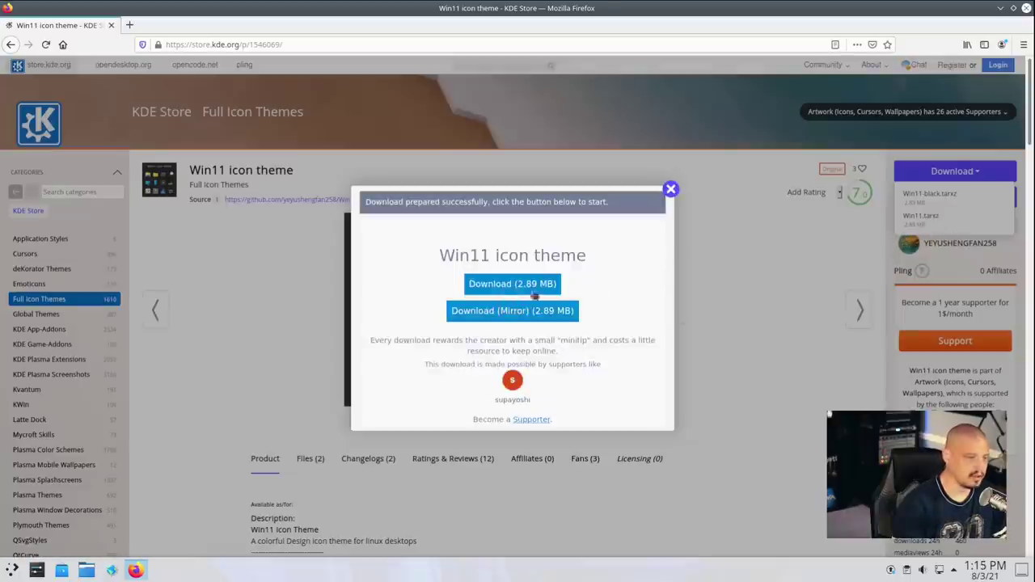
click(518, 285)
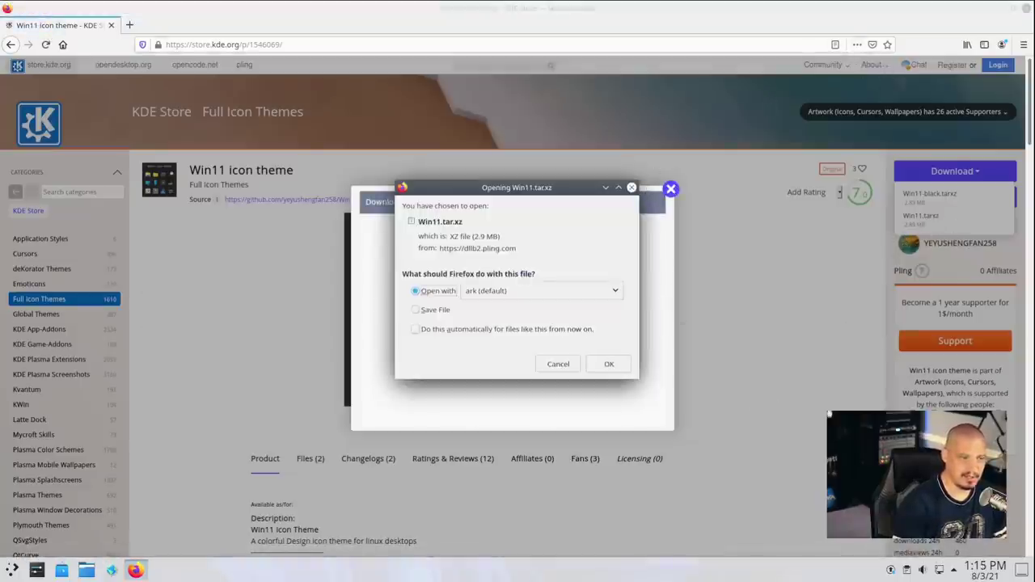
click(437, 309)
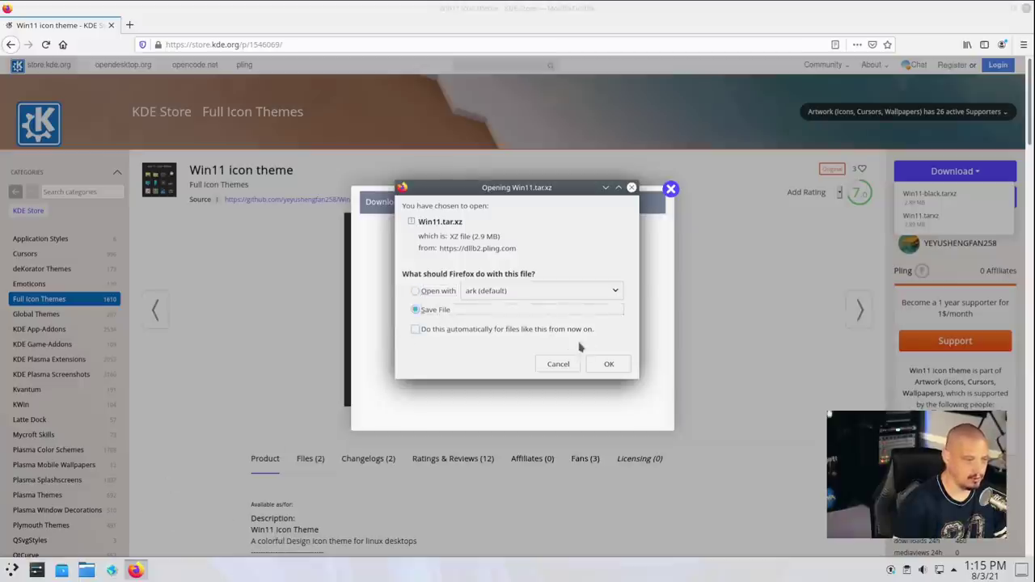
click(609, 364)
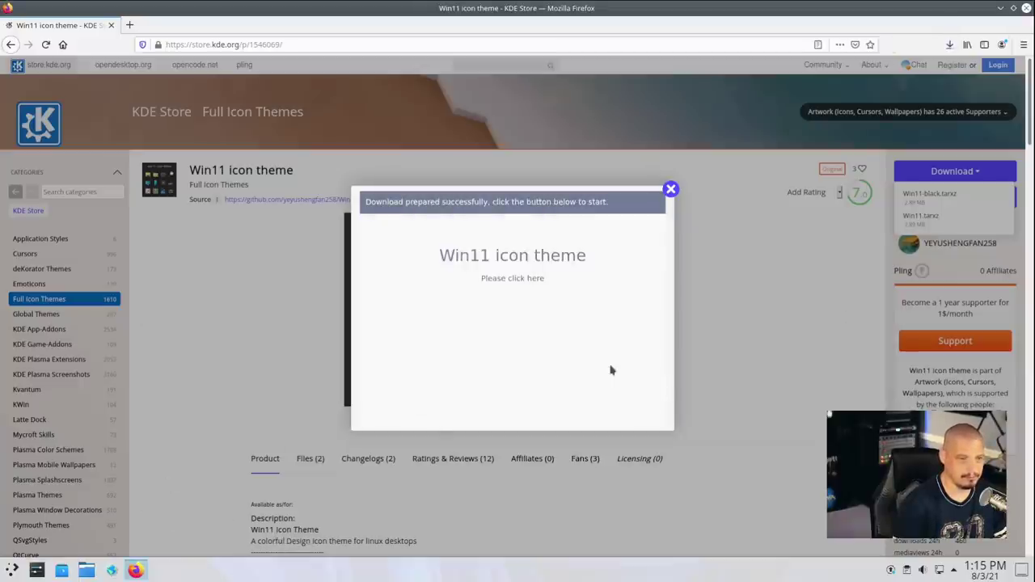
click(1026, 8)
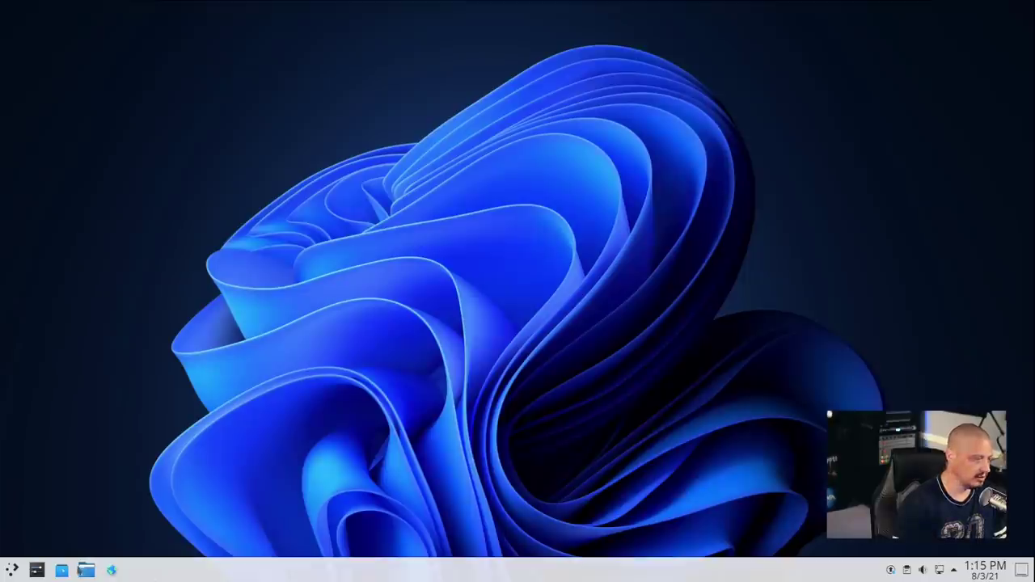
Open Win11.tar.xz from the Downloads folder in the Dolphin file manager and extract it there into a Win11 subfolder
click(87, 571)
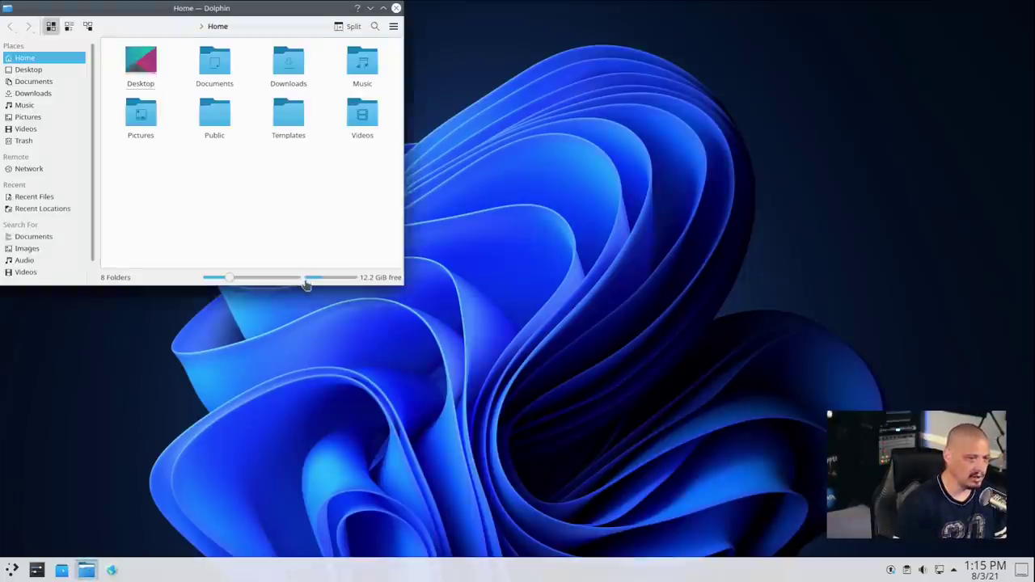
drag(233, 8, 754, 44)
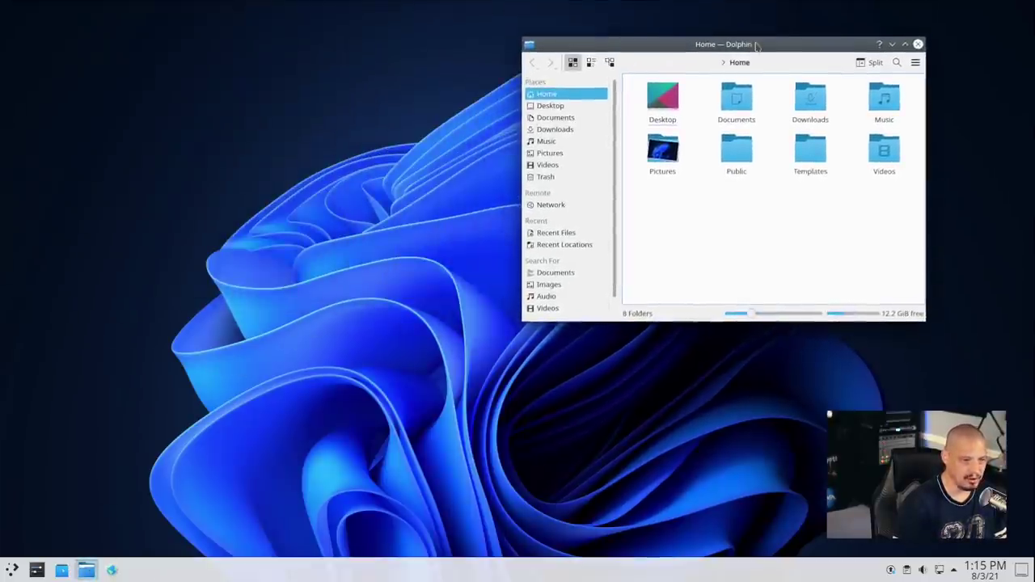
click(809, 103)
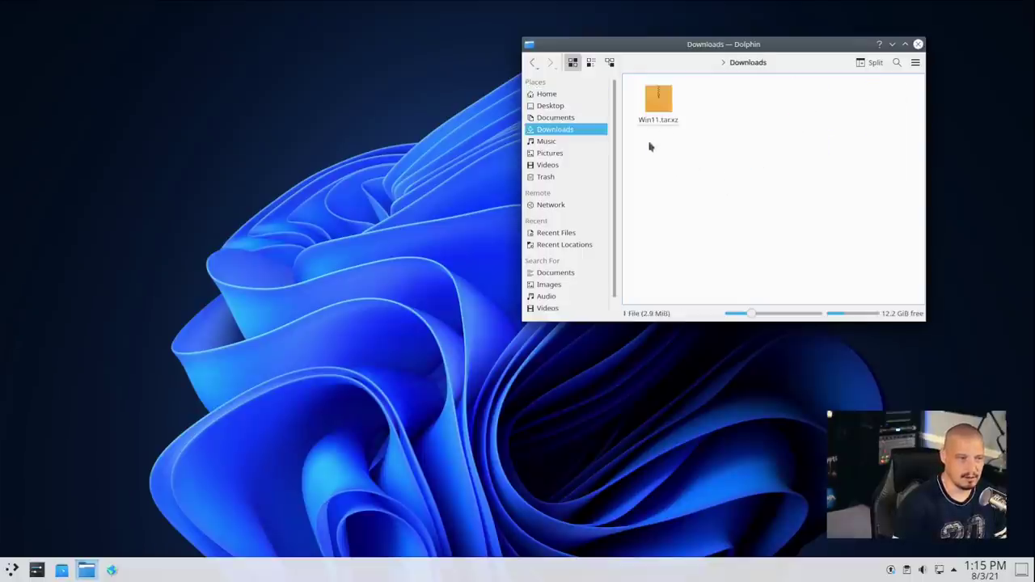
click(656, 101)
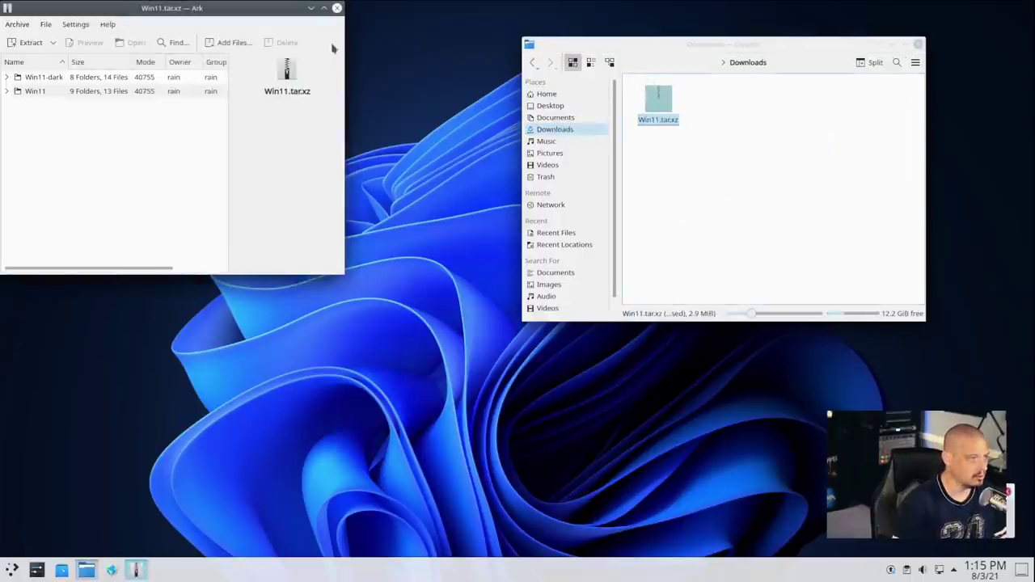
click(34, 44)
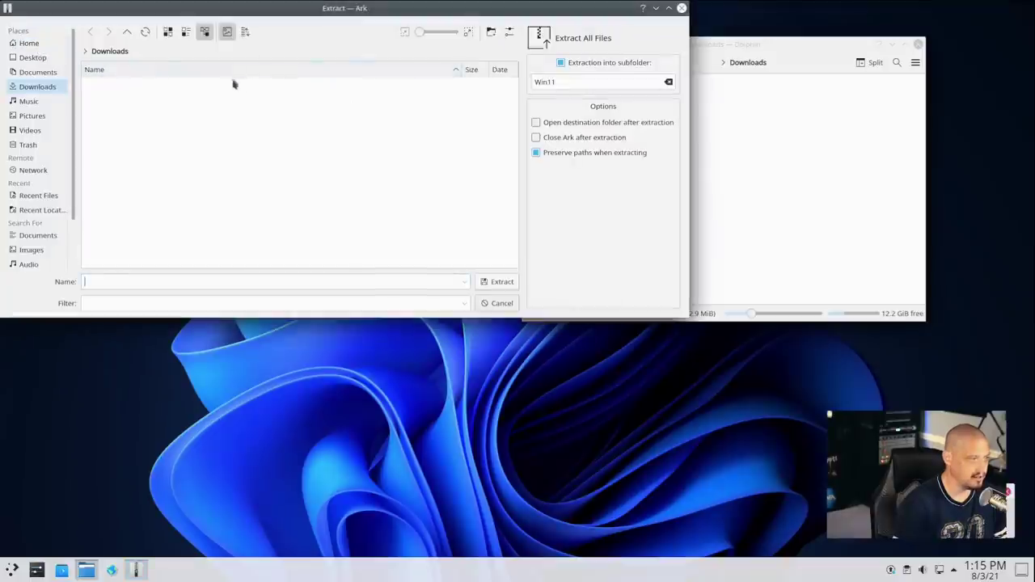
click(499, 283)
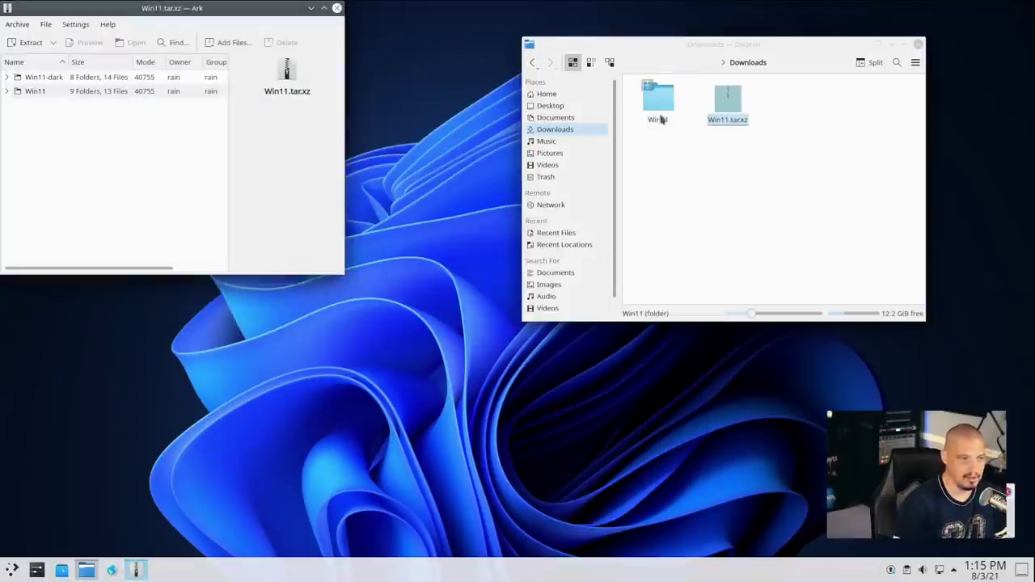
Close the Ark archive window and show the contents of the extracted Win11 folder in Downloads
click(659, 104)
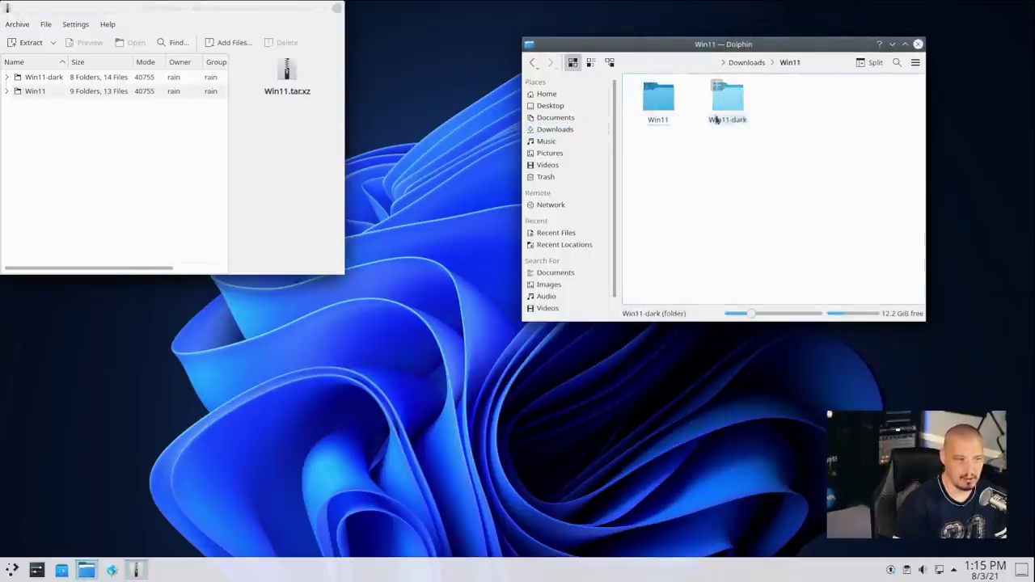
click(748, 63)
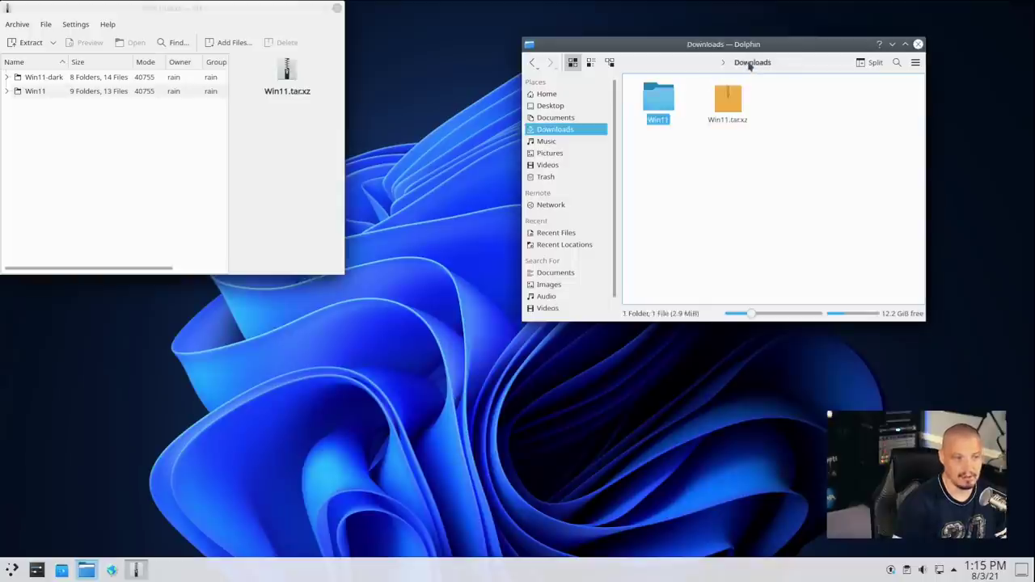
click(337, 9)
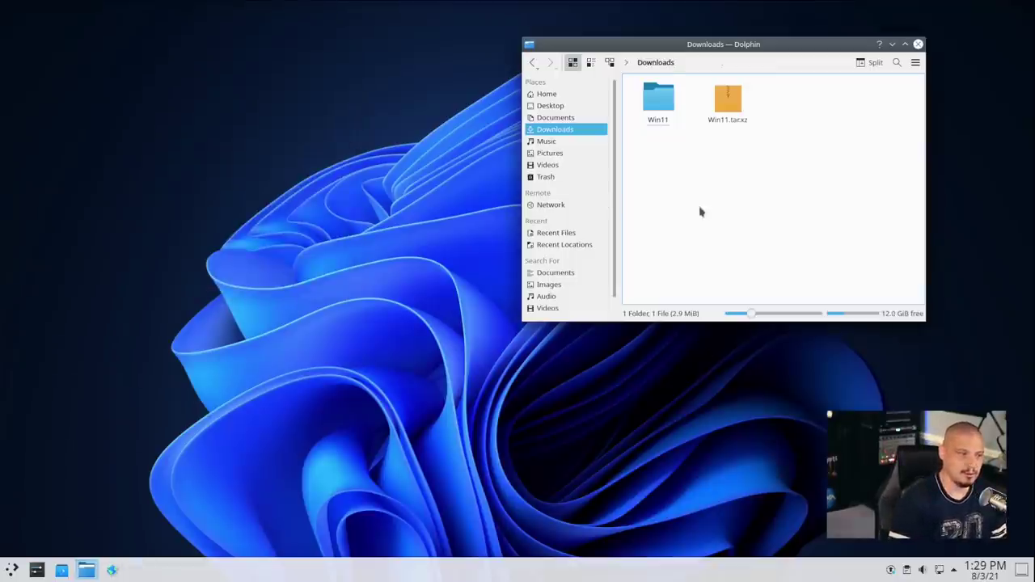
click(658, 103)
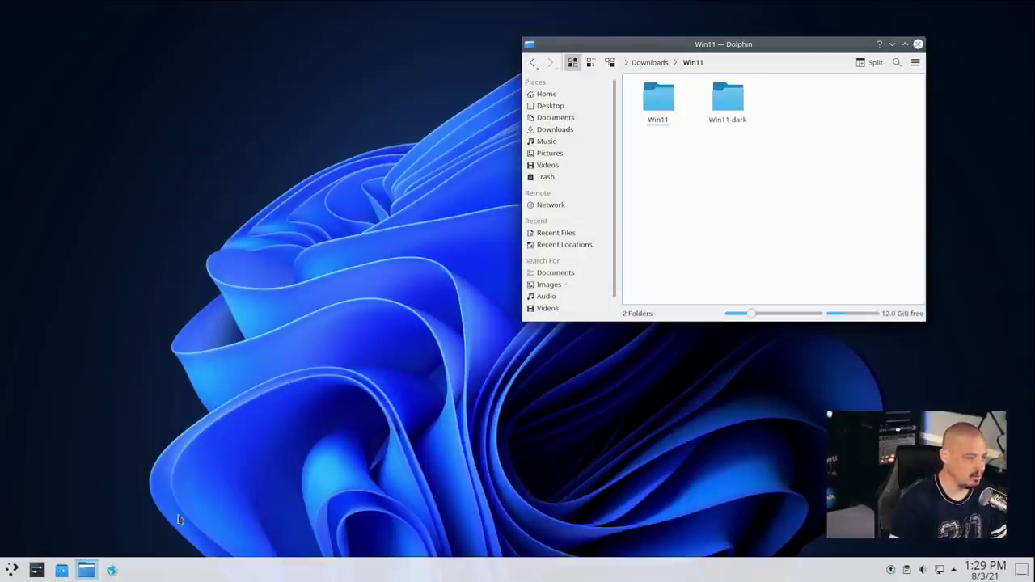
Start the Konsole terminal, change to the Win11 folder inside Downloads and list its contents
click(19, 570)
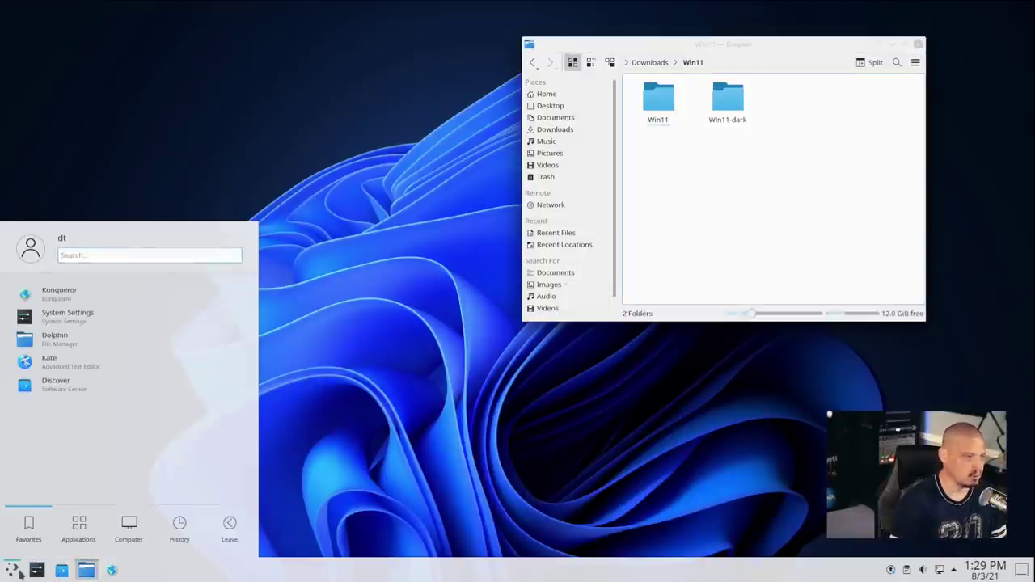
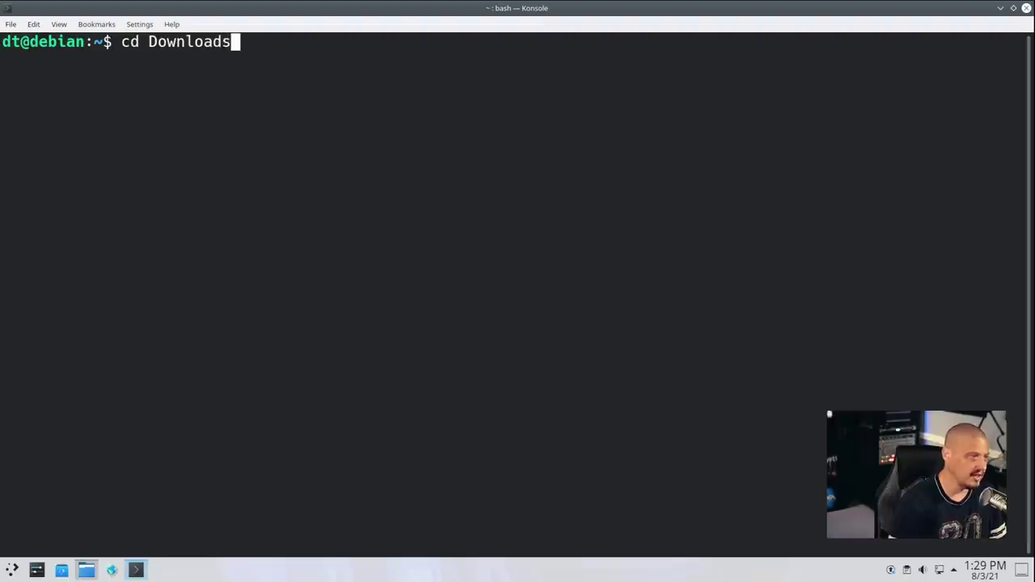
key(Return)
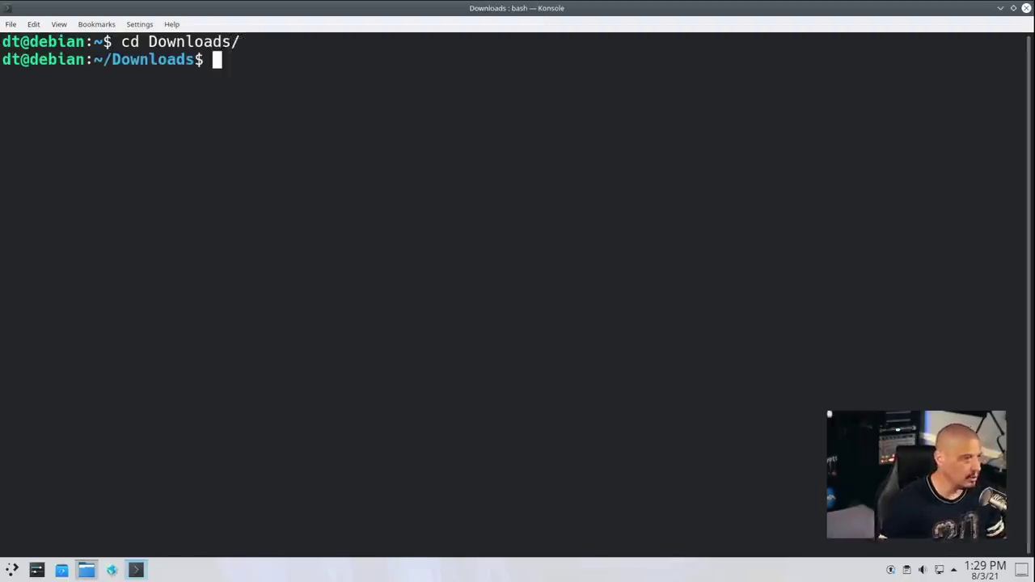
text(ls)
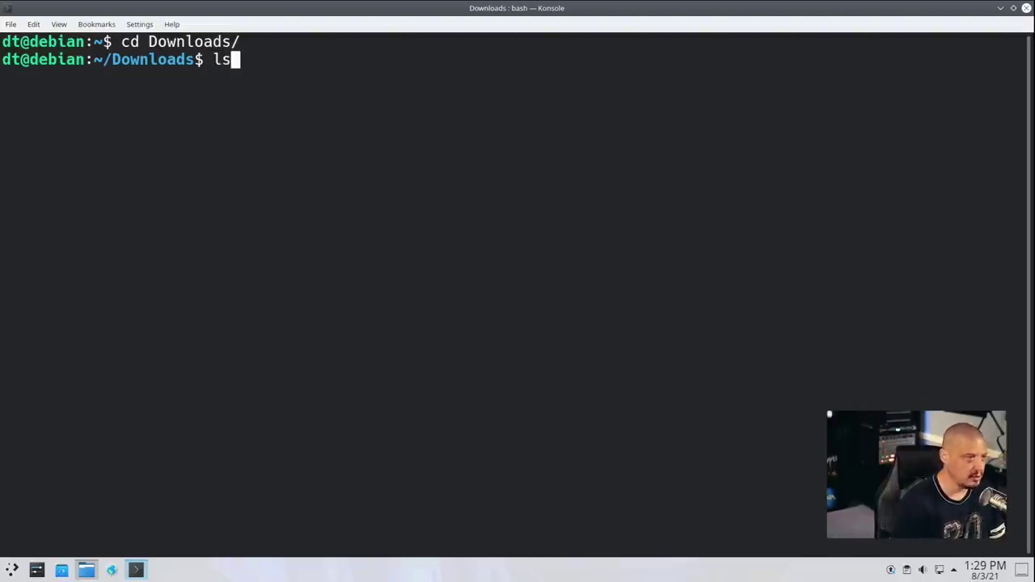
key(Return)
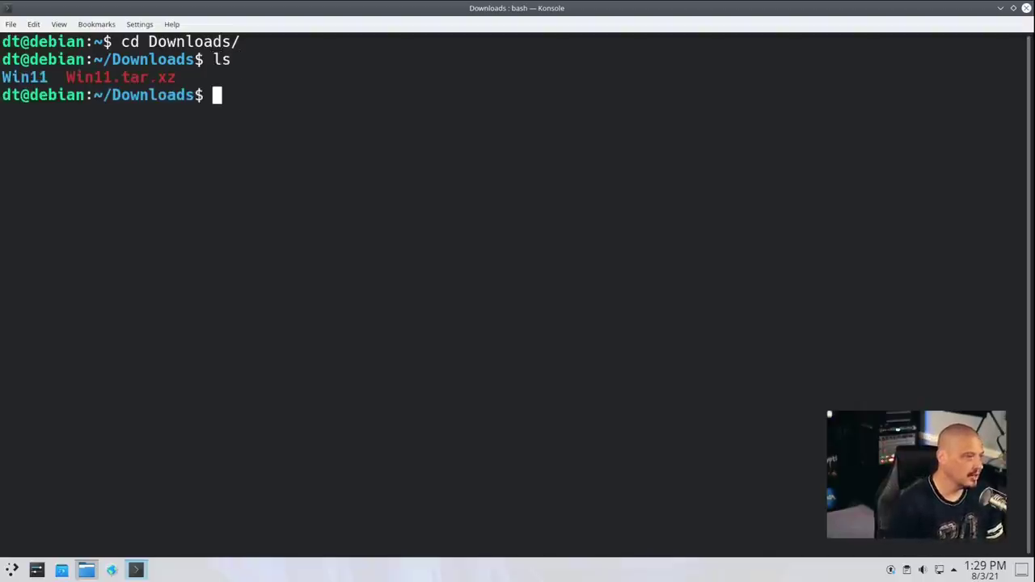
text(cd Win11/)
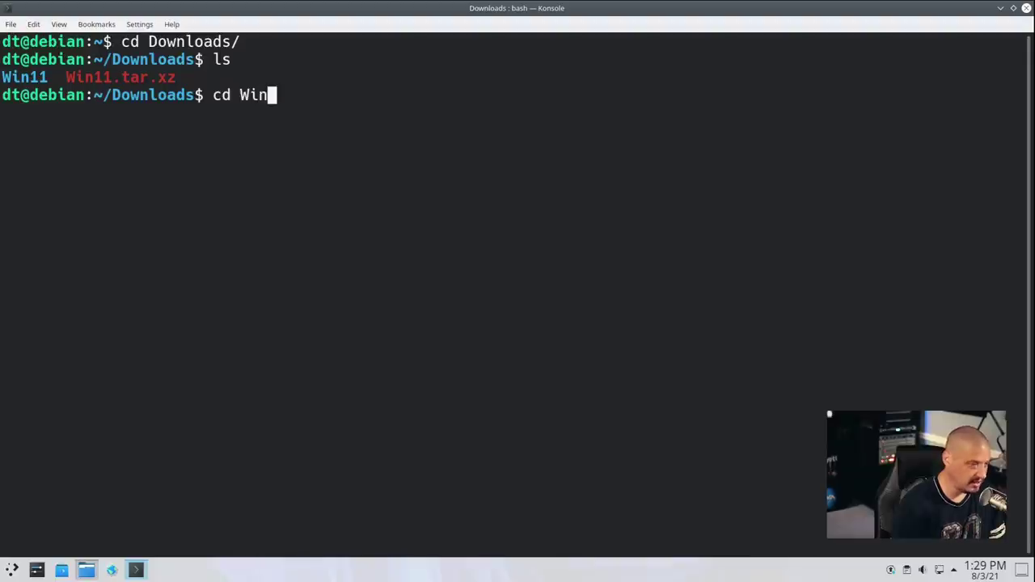
key(Return)
text(ls)
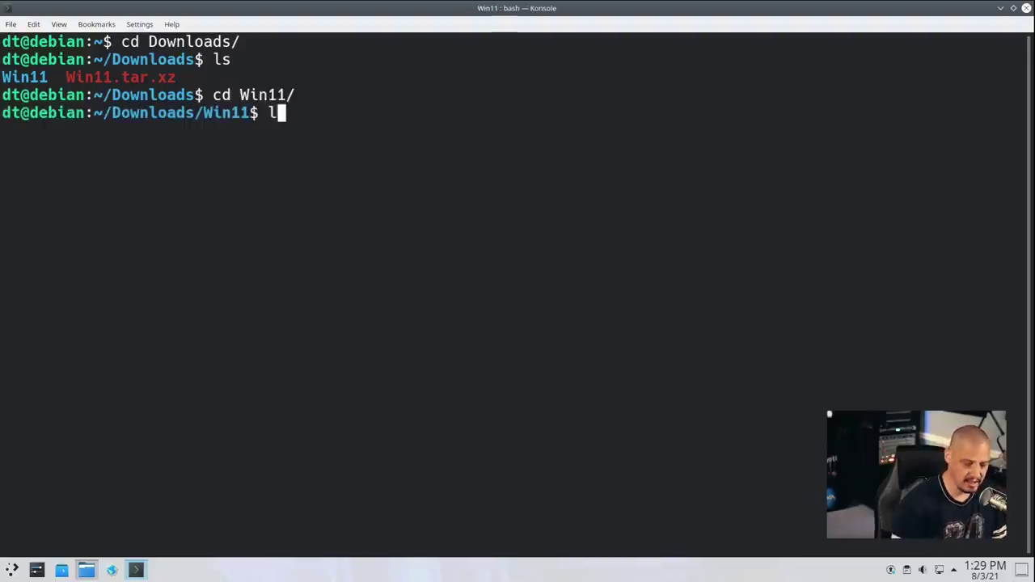
key(Return)
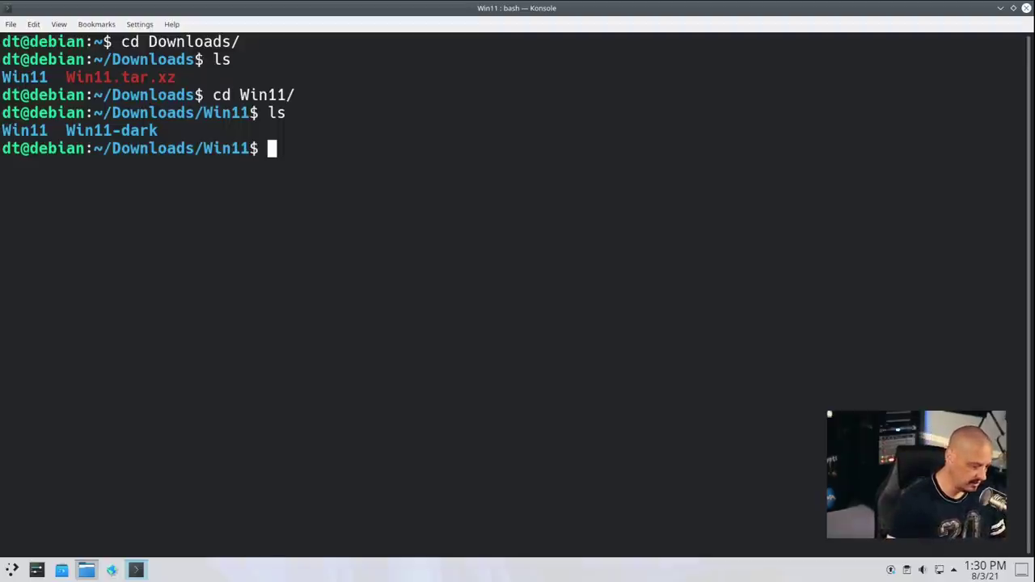
Move the Win11 icon folder to /usr/share/icons/ with sudo mv, entering the account password
text(sudo )
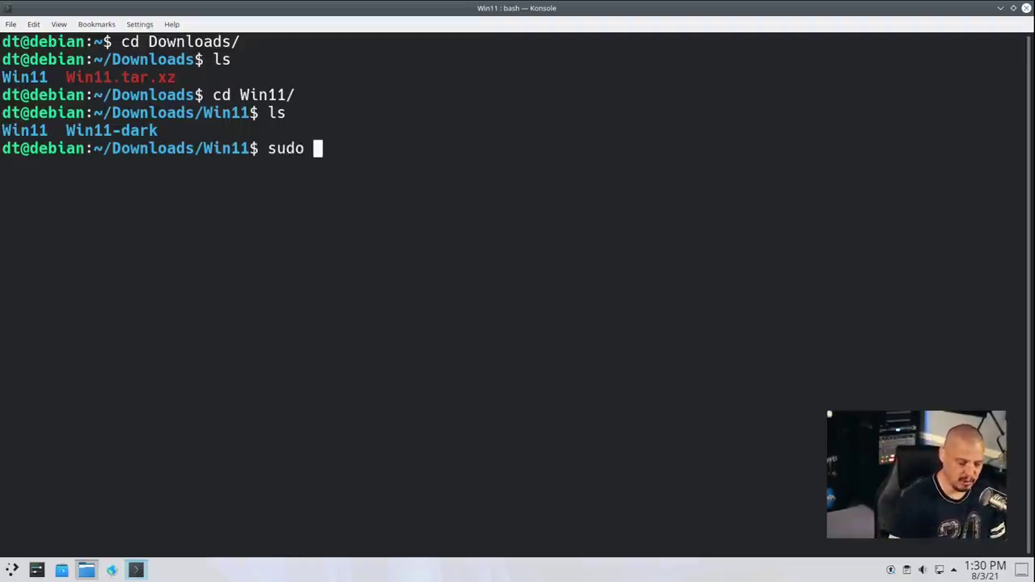
text(mv )
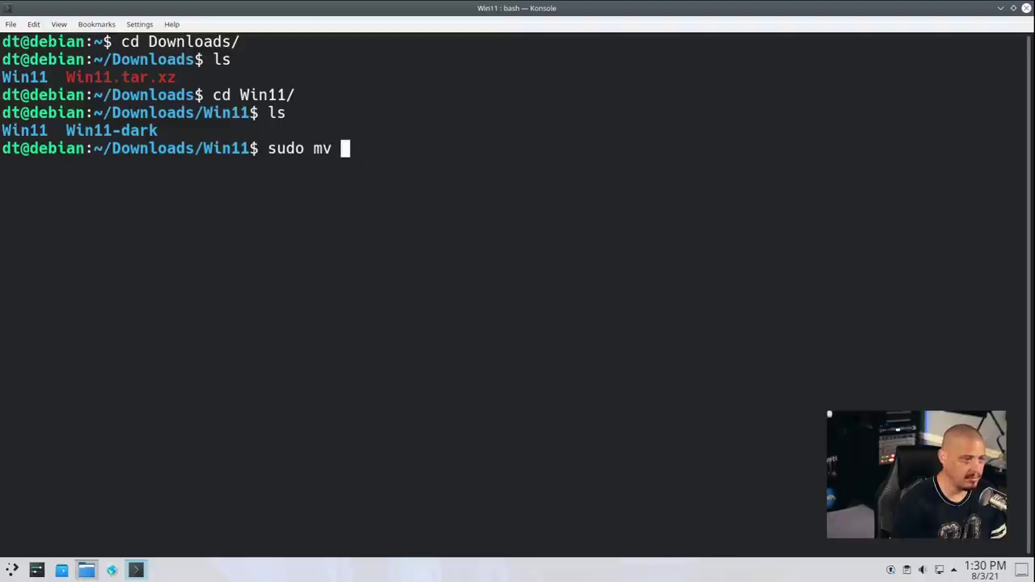
text(Wi)
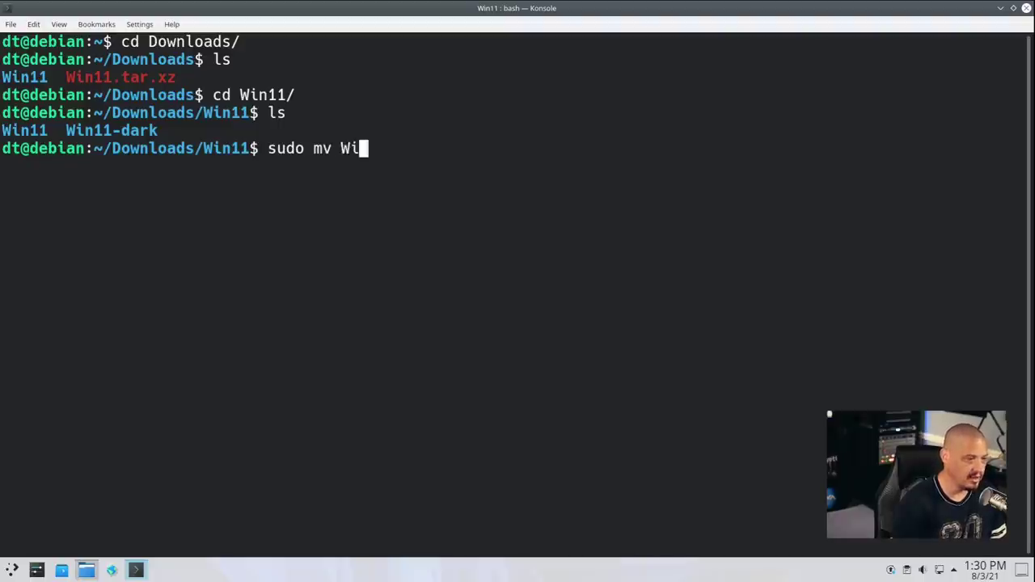
key(Tab)
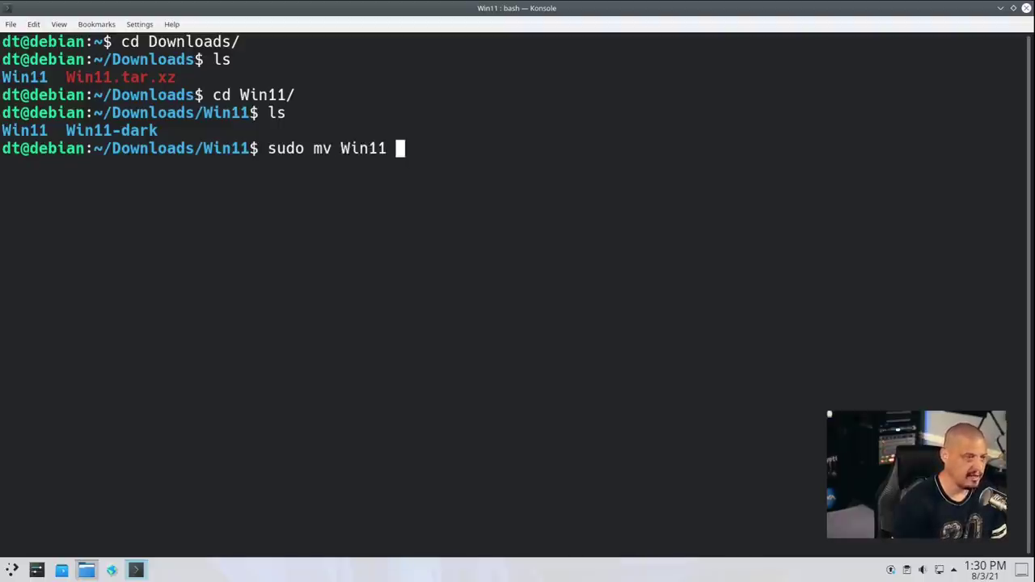
text(/)
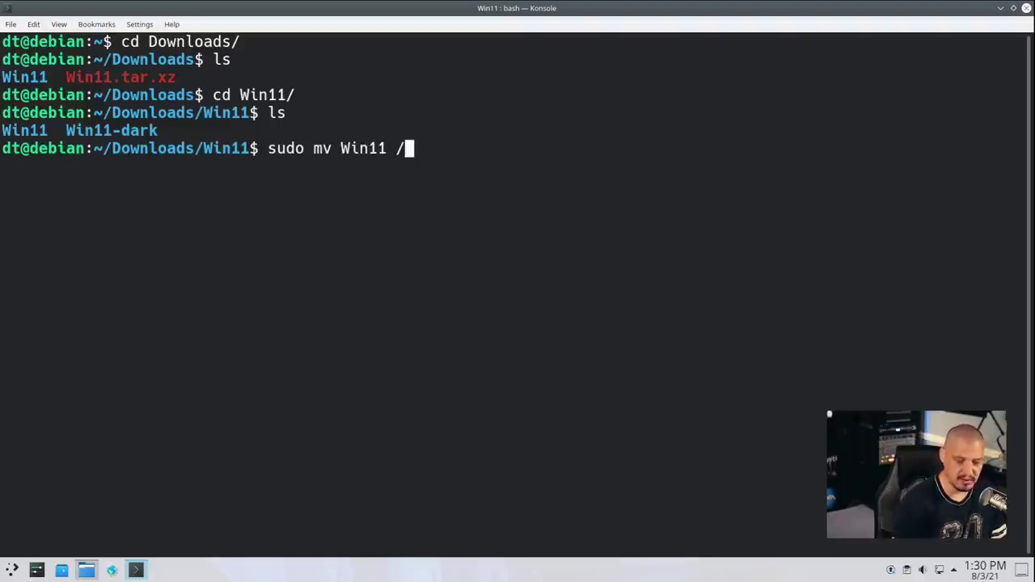
text(usr/shar)
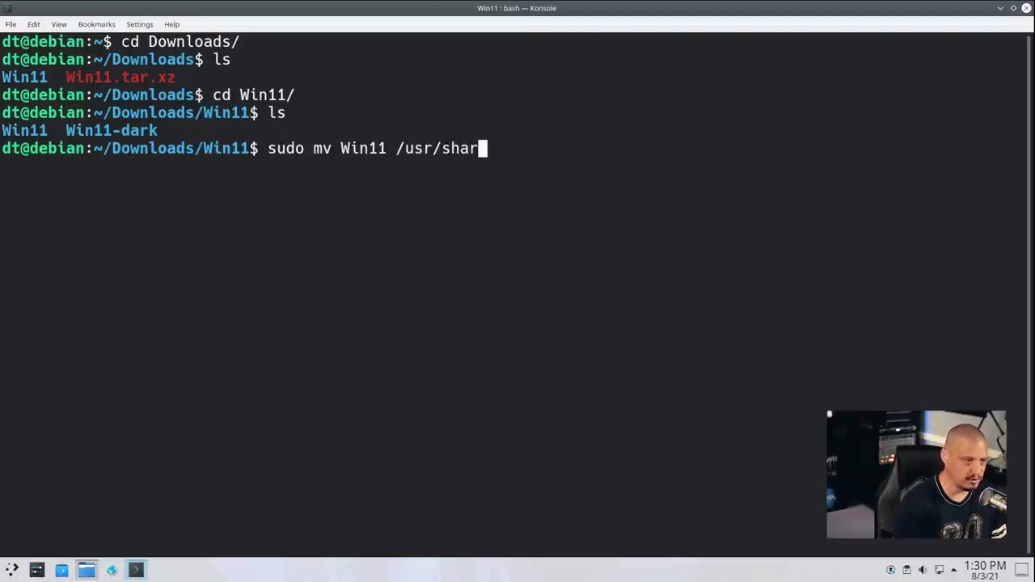
text(e/icons/)
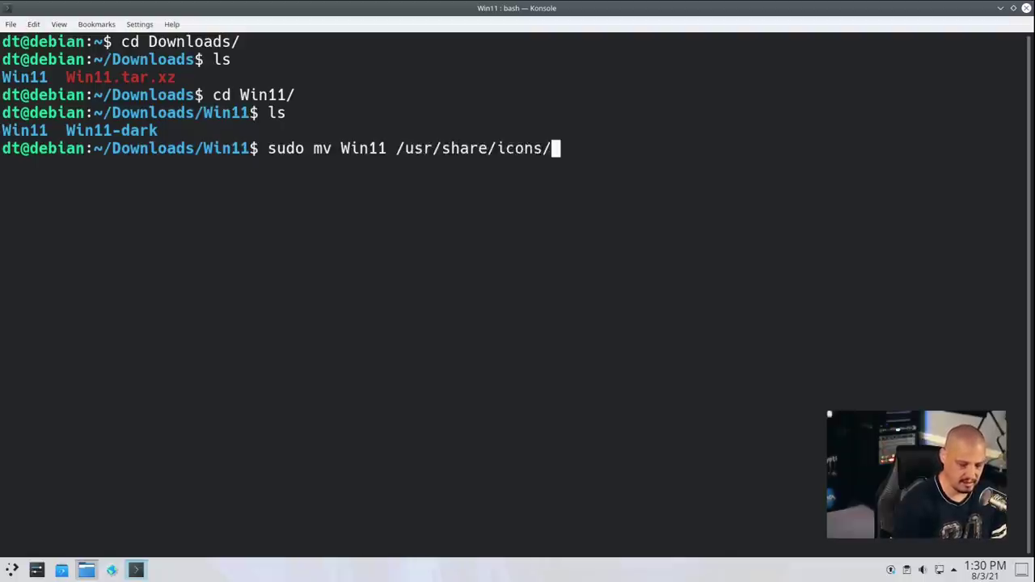
key(Return)
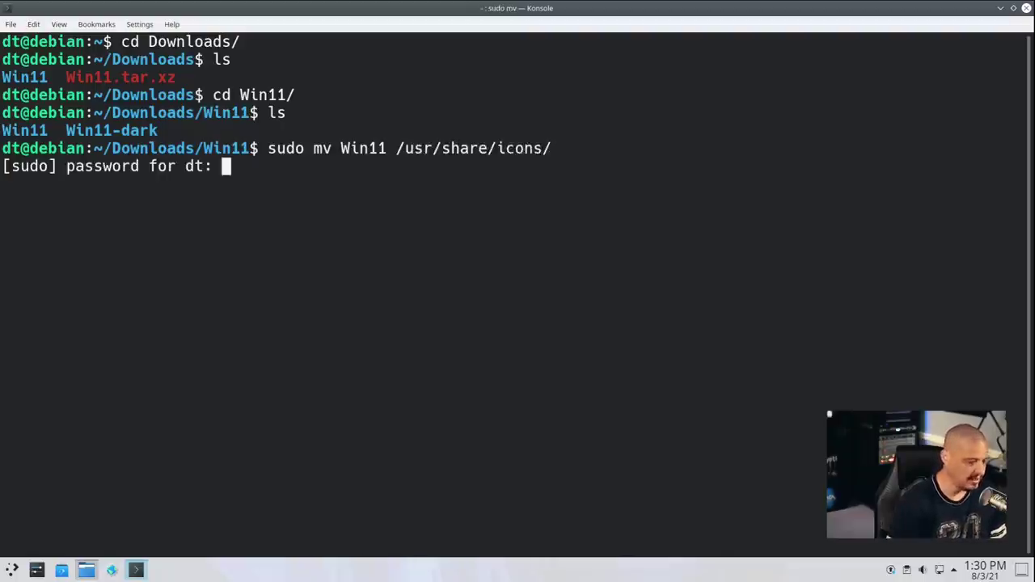
key(Return)
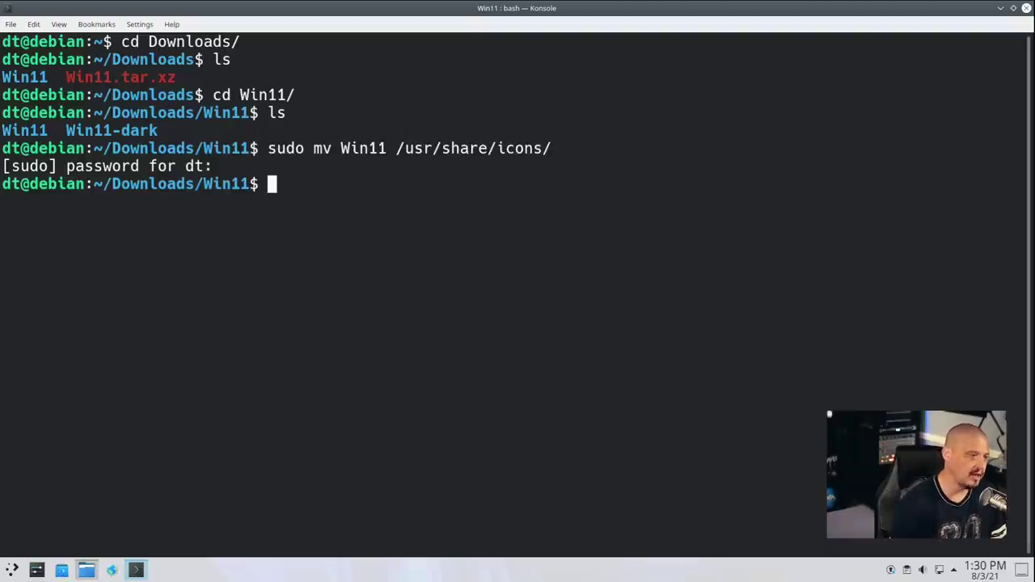
Move the Win11-dark folder to /usr/share/icons/ as well by reusing the previous sudo mv command
key(Up)
key(Left)
key(Left)
key(Left)
key(Left)
key(Left)
key(Left)
key(Left)
key(Left)
key(Left)
key(Left)
key(Left)
key(Left)
key(Left)
key(Left)
key(Left)
key(Left)
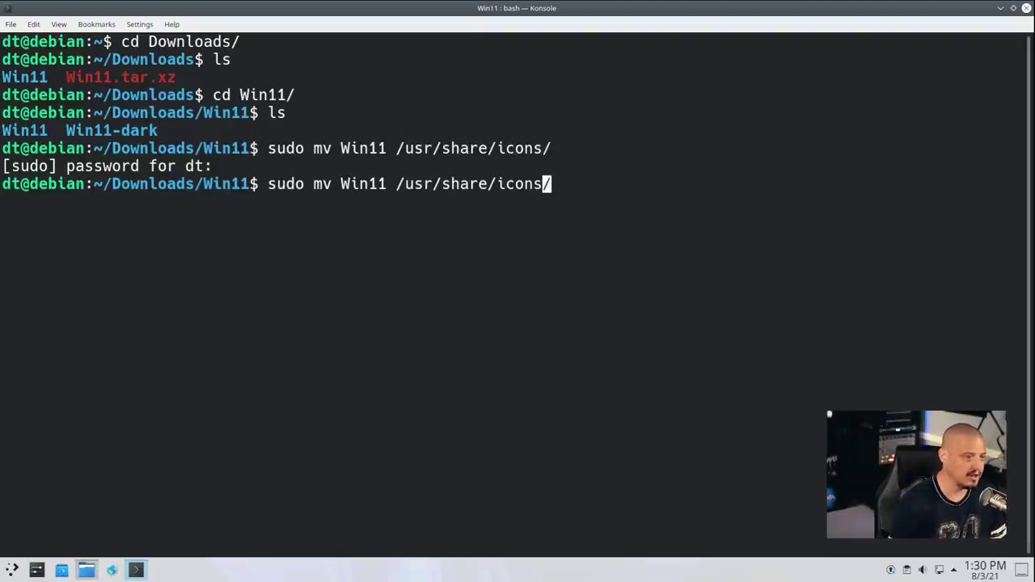
key(Left)
key(Left)
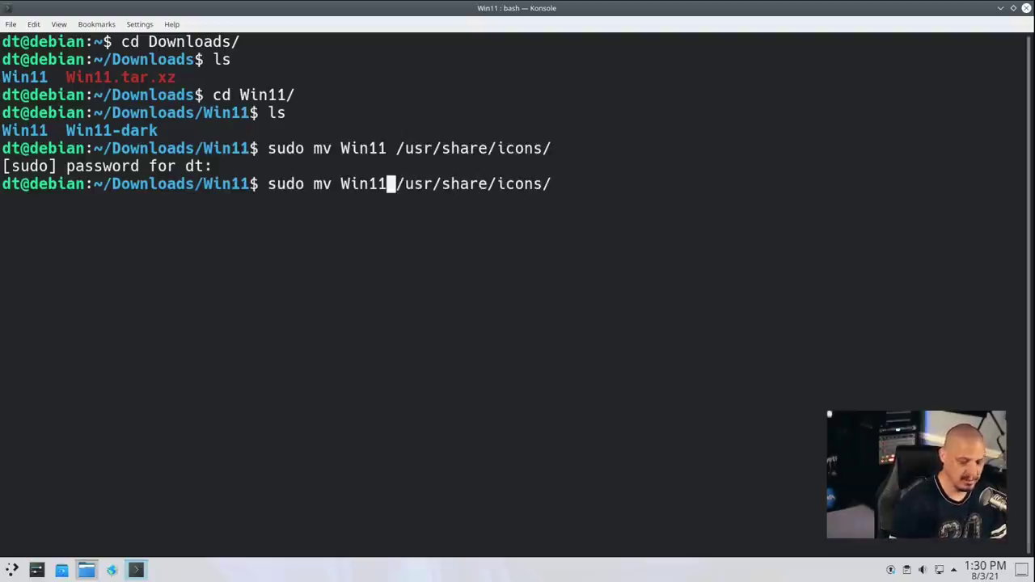
text(-dea)
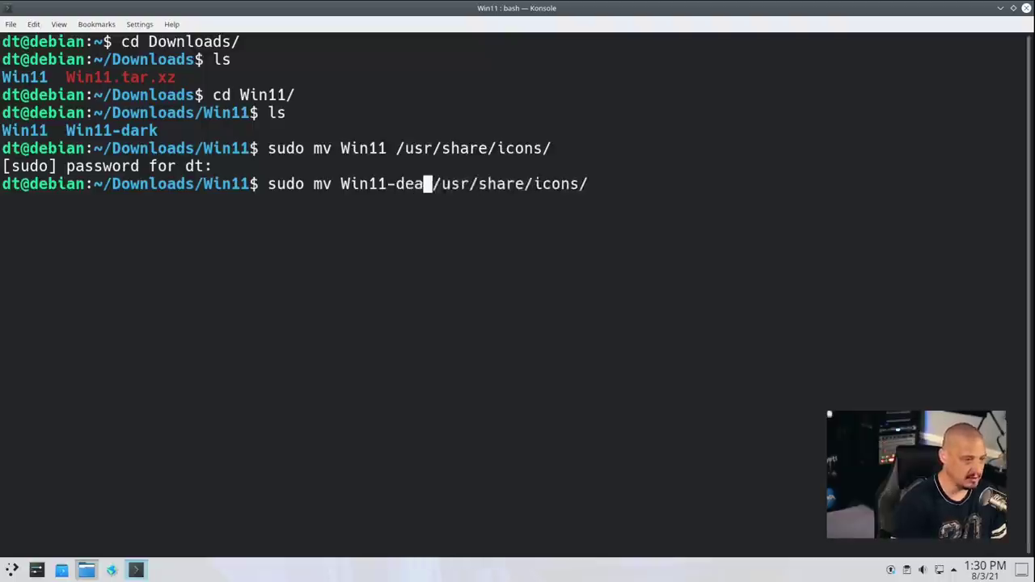
key(BackSpace)
key(BackSpace)
text(ark)
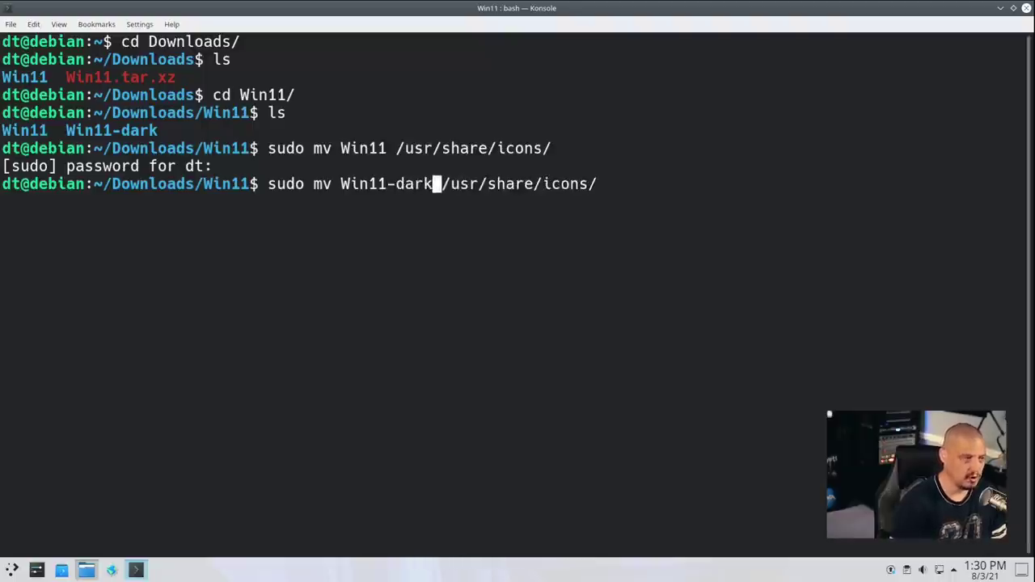
key(Right)
key(Right)
key(Right)
key(Right)
key(Right)
key(Right)
key(Right)
key(Right)
key(Right)
key(Right)
key(Right)
key(Right)
key(Right)
key(Right)
key(Right)
key(Right)
key(Right)
key(Right)
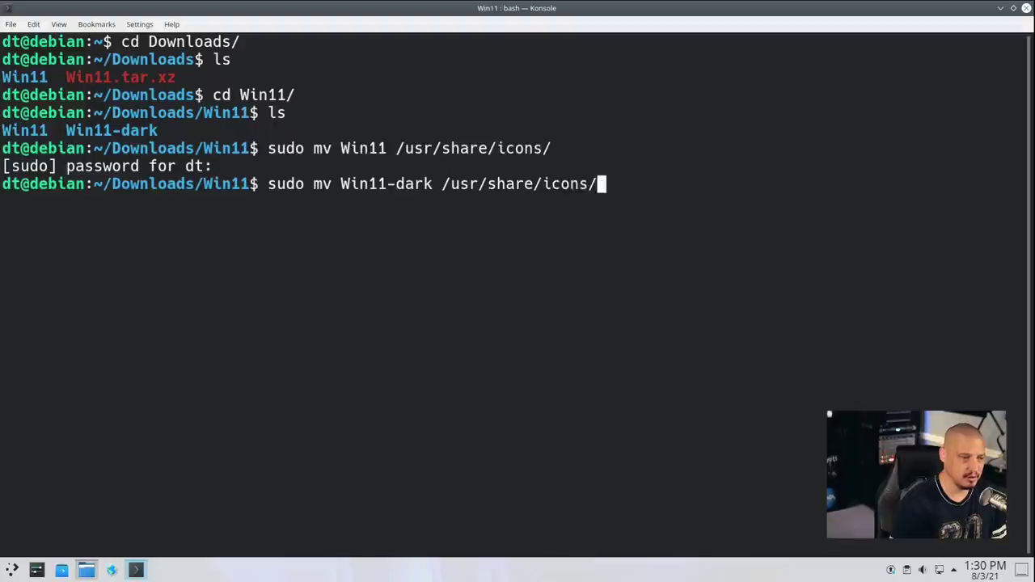
key(Return)
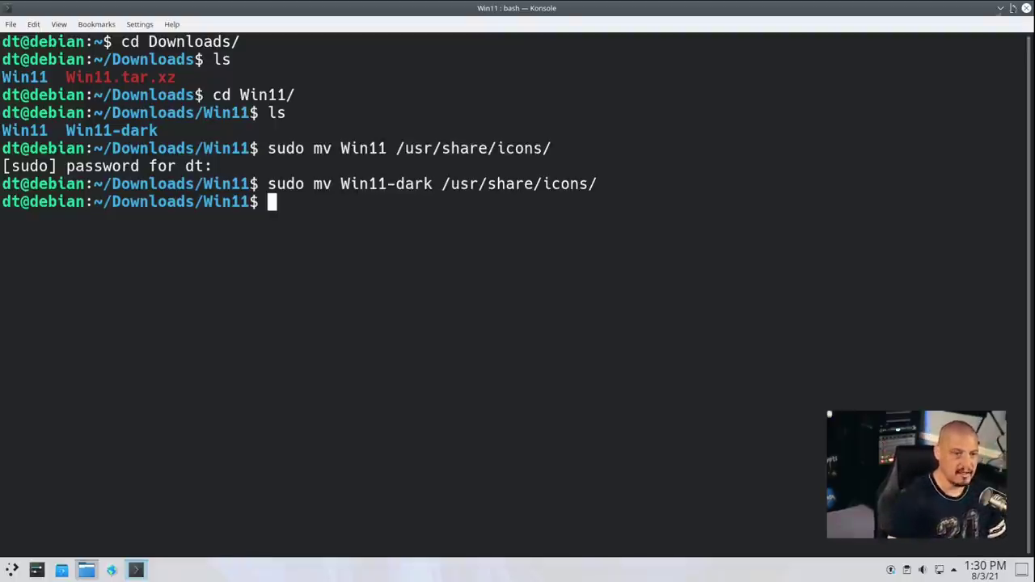
Close the Konsole and Dolphin windows, and search for and open System Settings
click(1026, 8)
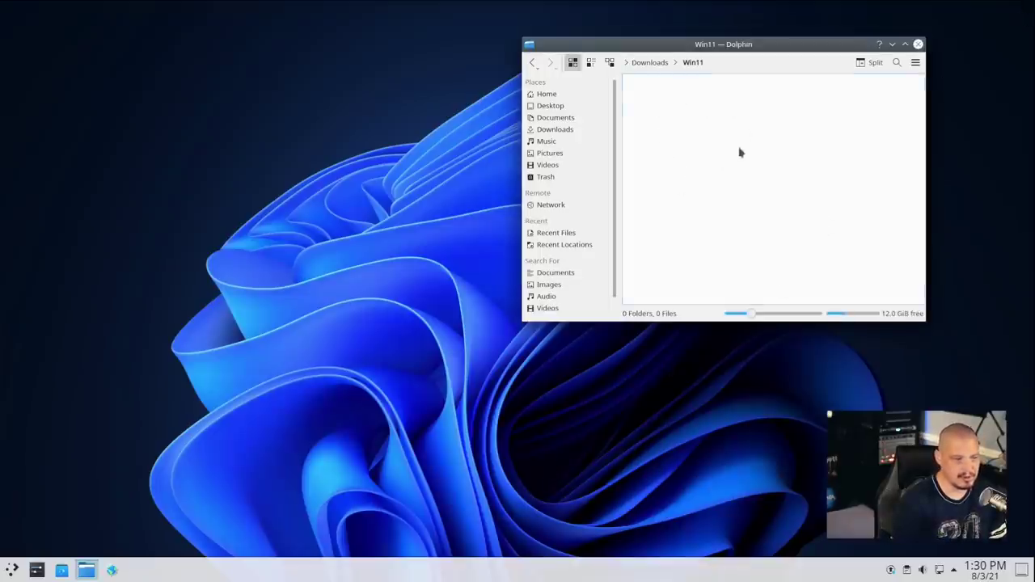
click(917, 43)
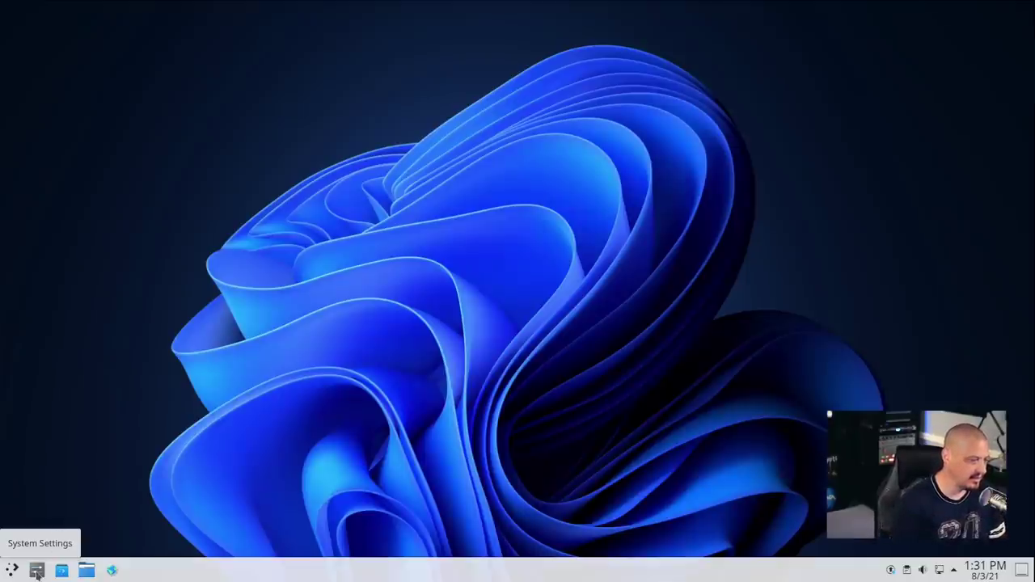
click(12, 570)
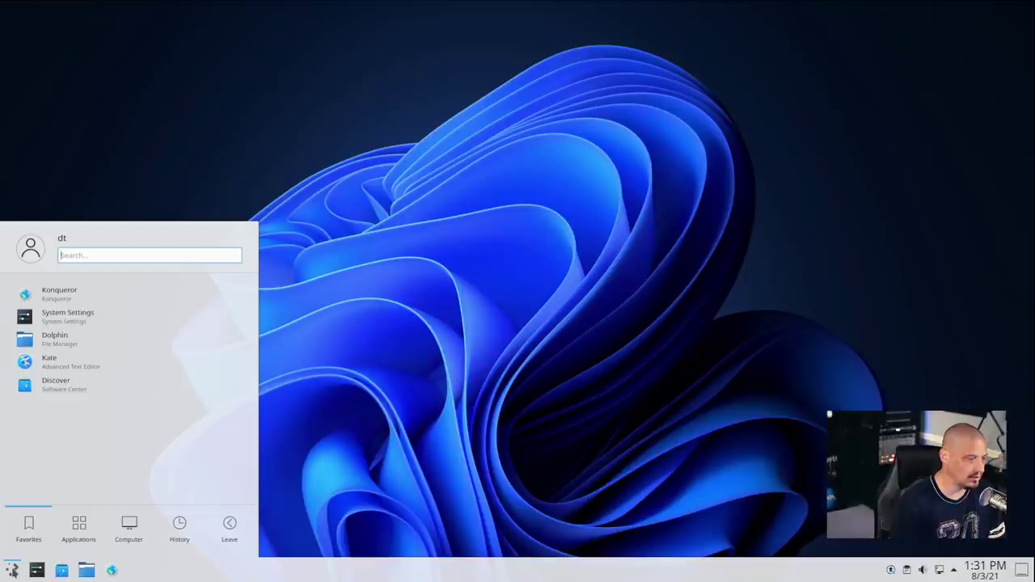
text(system)
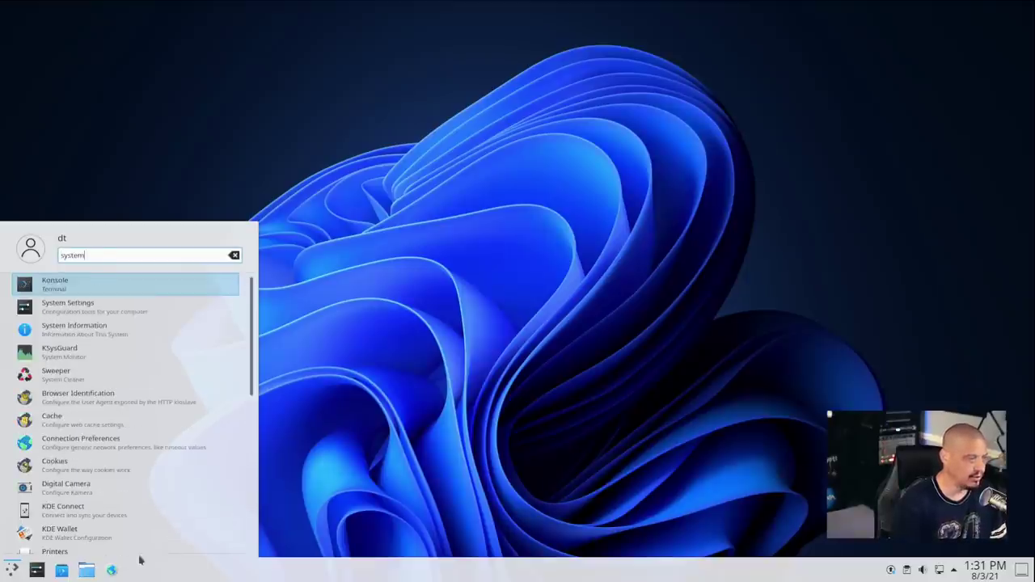
click(151, 313)
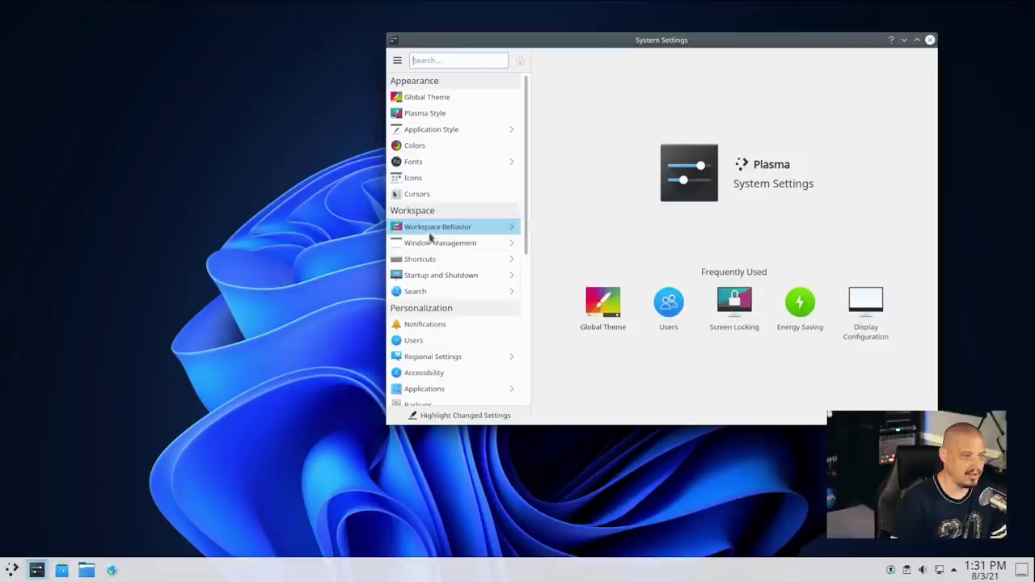
Select the Win11 theme in the Icons settings and apply it
click(447, 179)
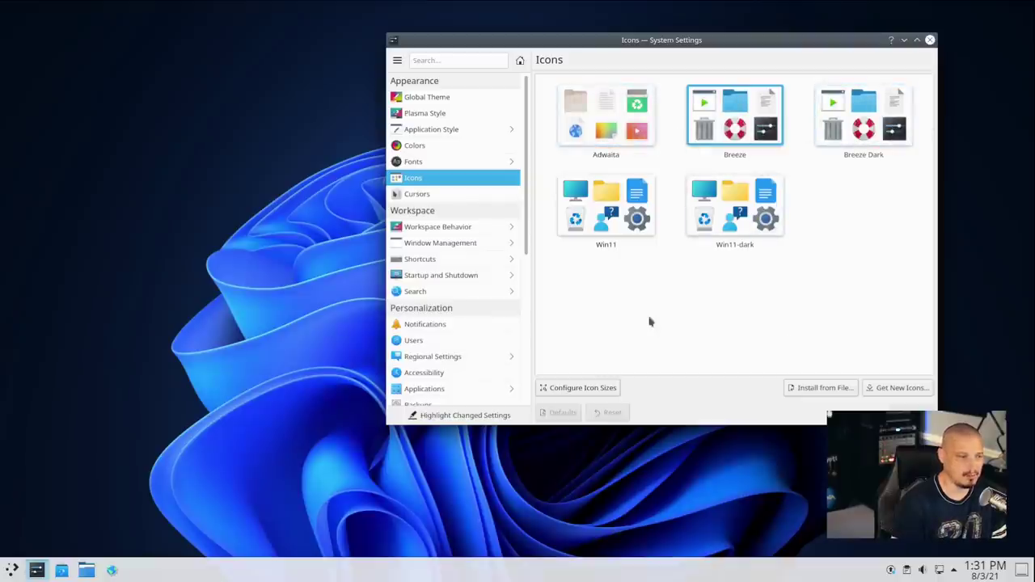
click(606, 206)
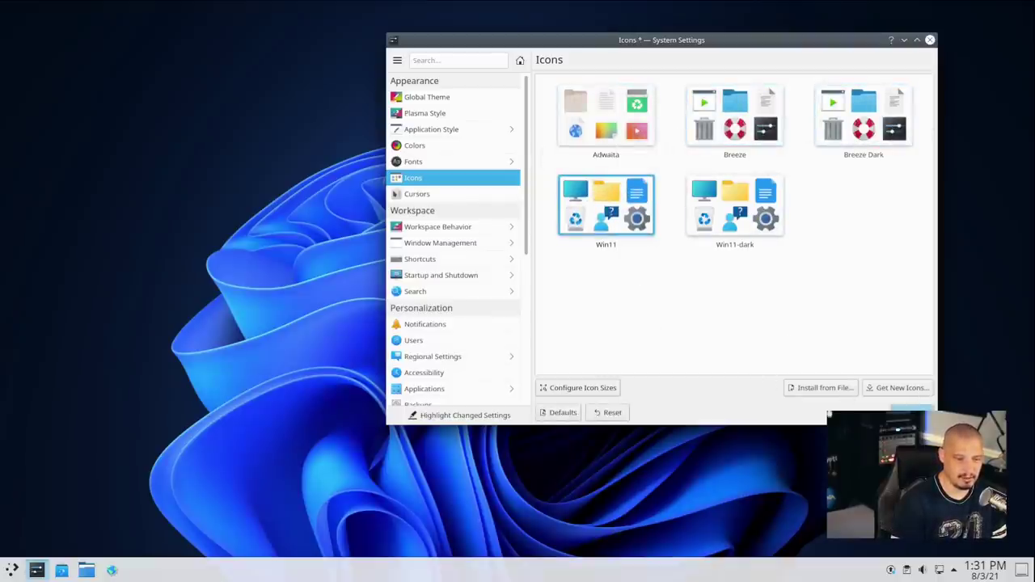
click(911, 412)
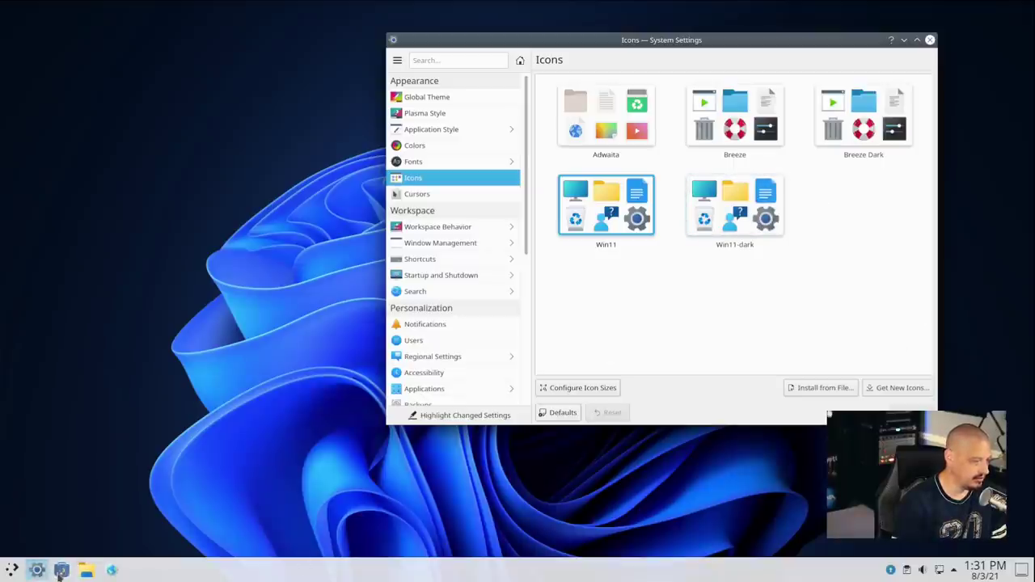
Examine the new folder icons in Dolphin's Home folder, and close both Dolphin and System Settings
click(87, 570)
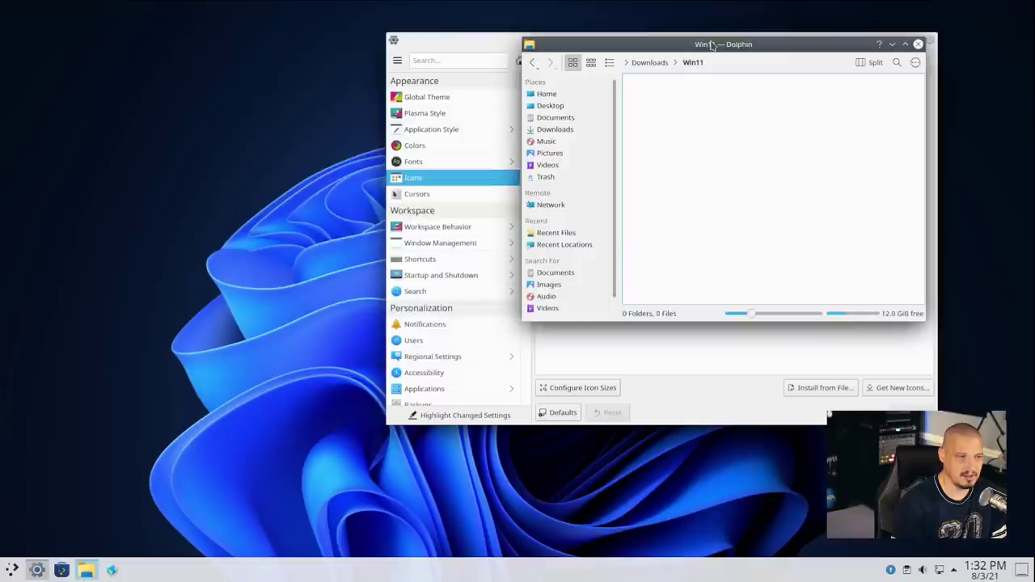
drag(709, 42, 455, 51)
click(304, 102)
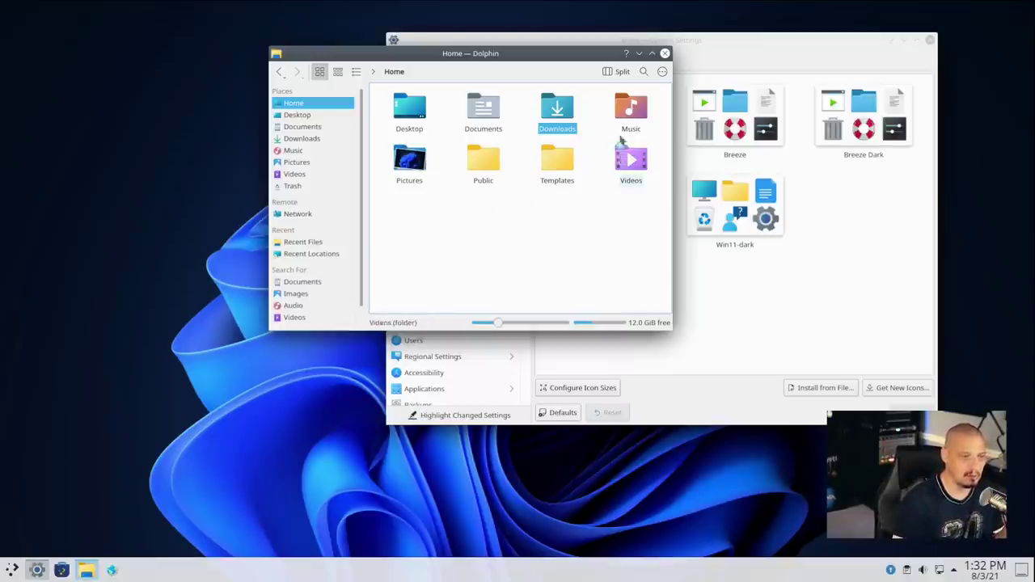
click(664, 53)
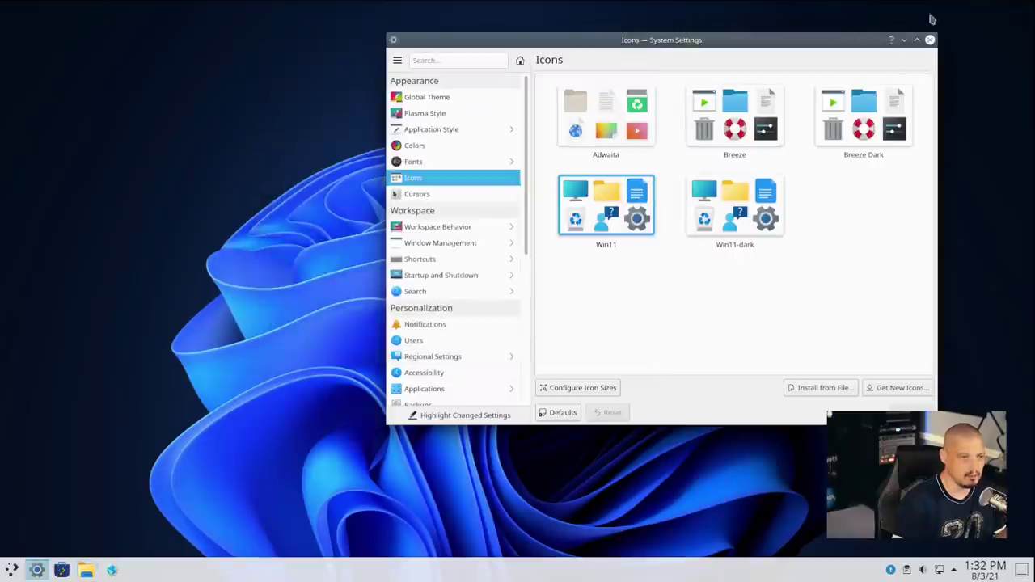
click(929, 40)
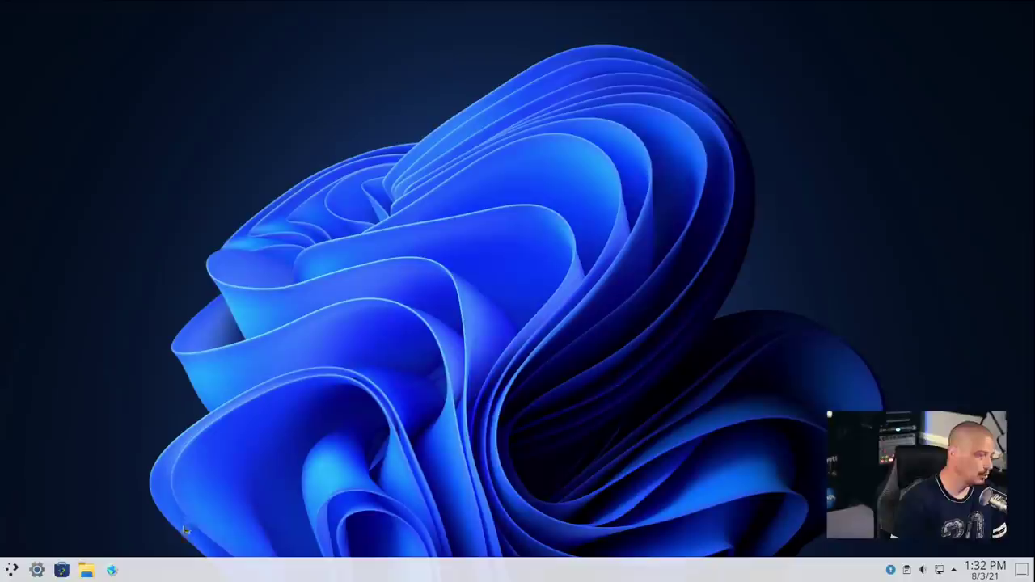
Put the taskbar panel into edit mode and add a spacer after its last widget
right_click(182, 575)
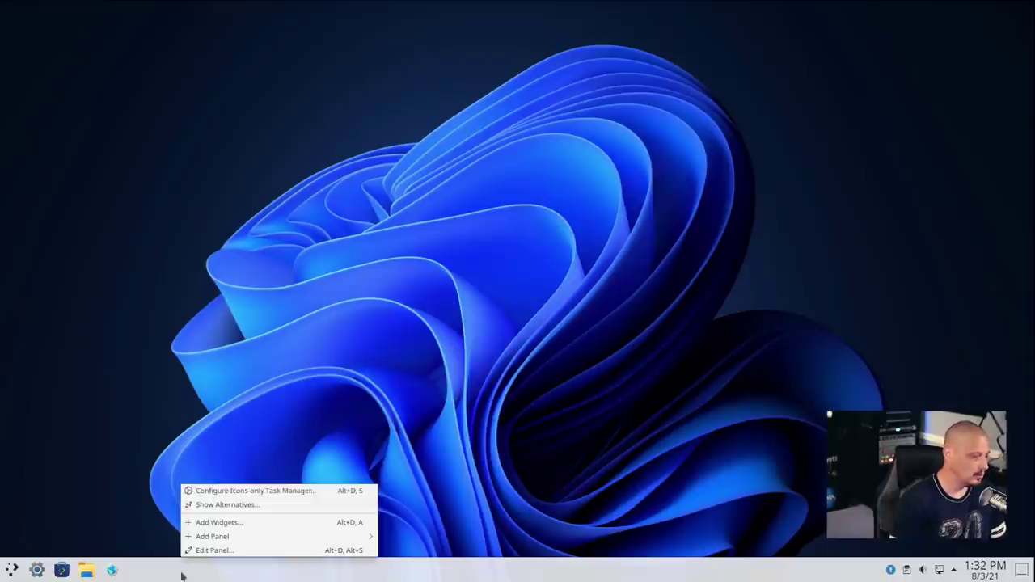
click(240, 550)
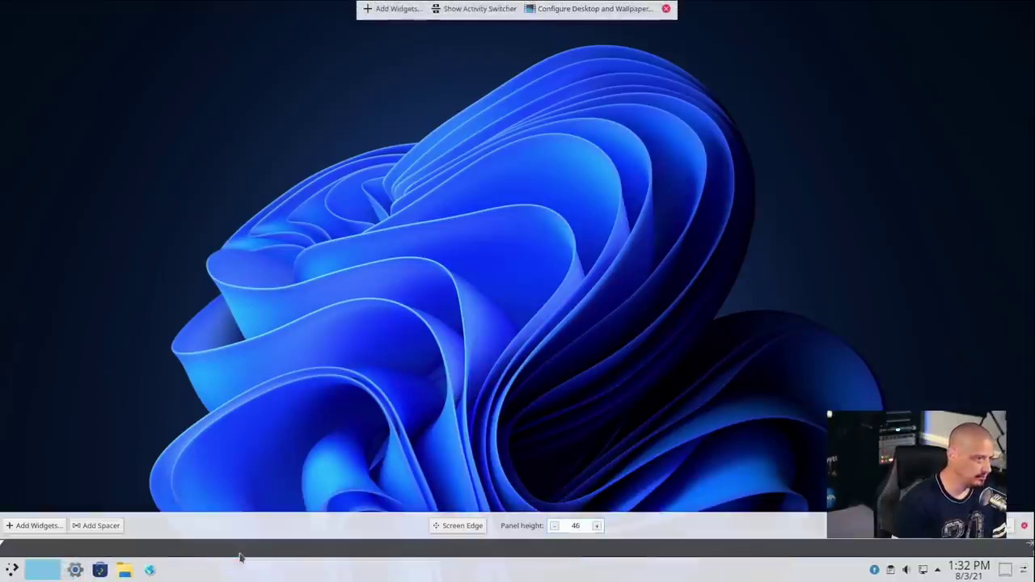
click(98, 526)
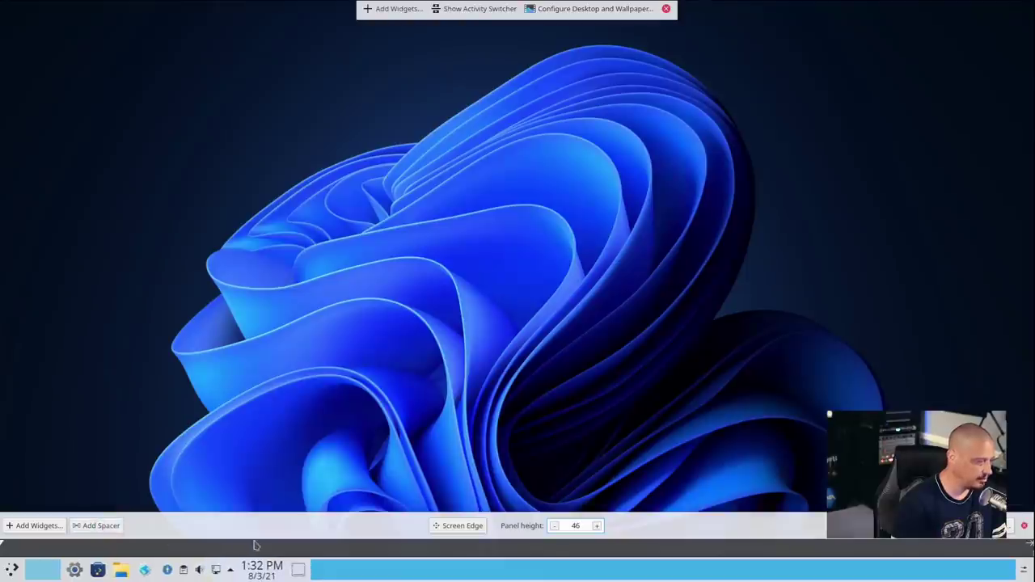
mouse_move(376, 579)
drag(662, 569, 700, 579)
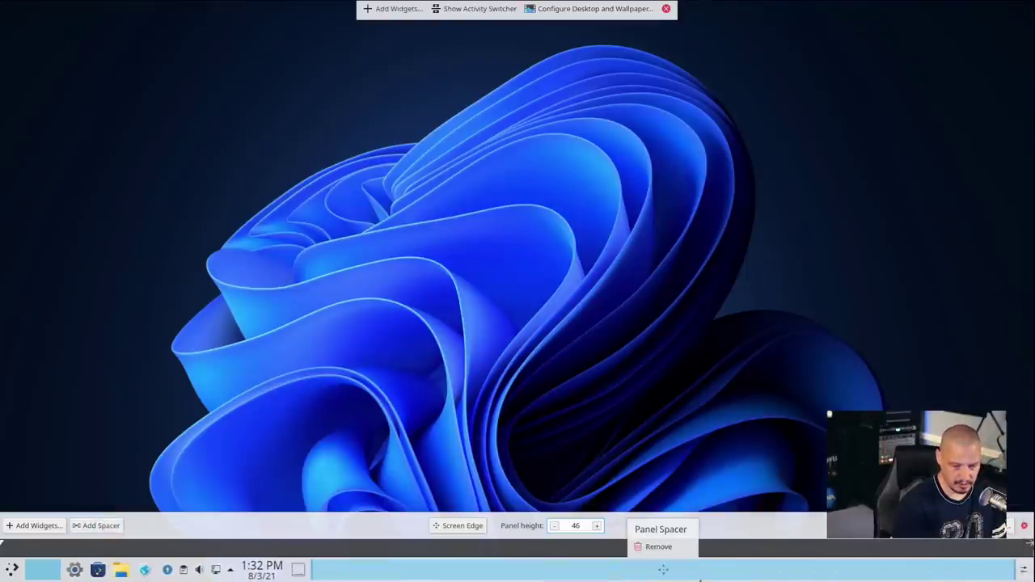
Add a second spacer before the application launcher so the panel's widgets are centred, and leave edit mode
click(98, 526)
mouse_move(176, 569)
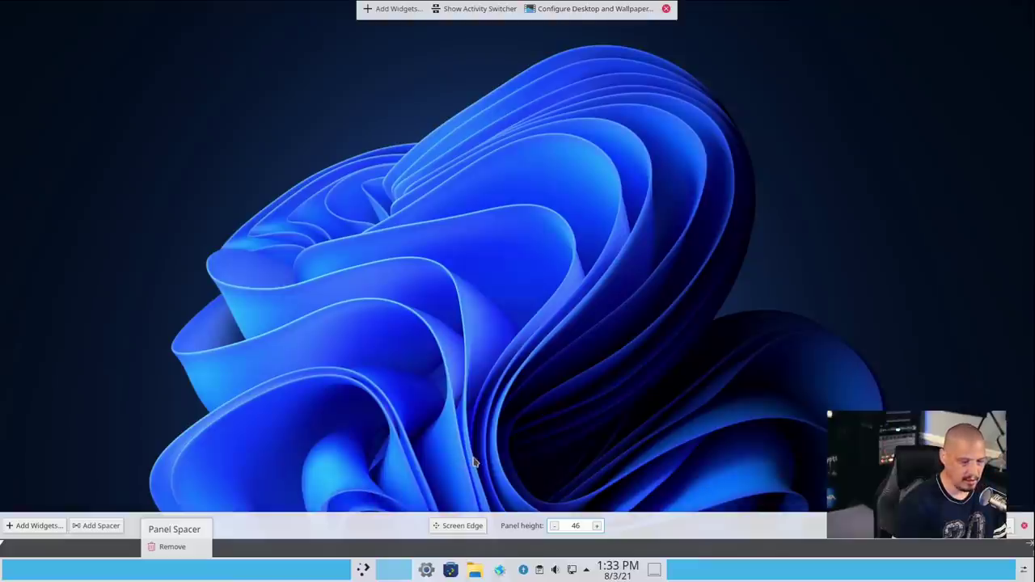
click(514, 452)
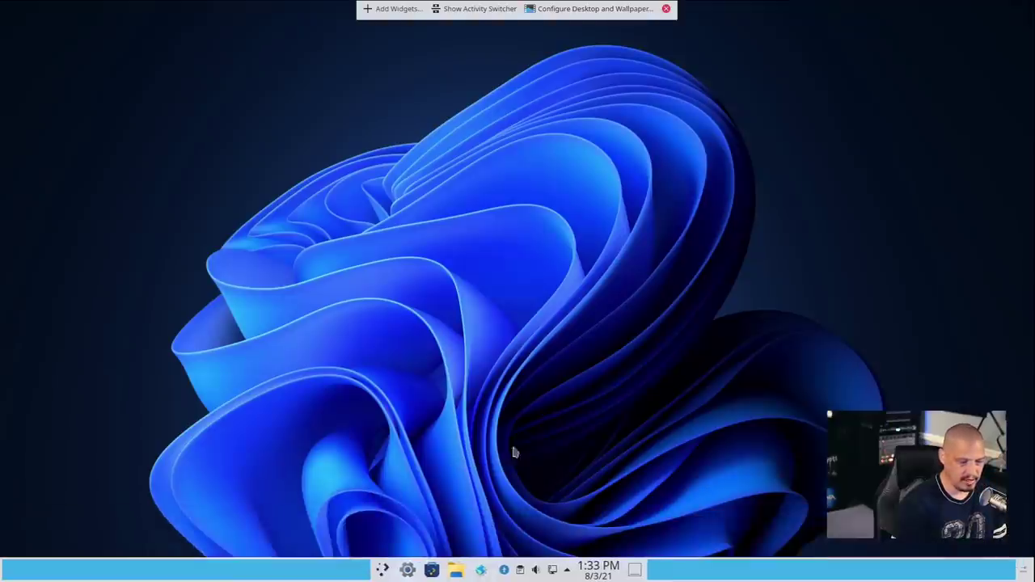
click(667, 10)
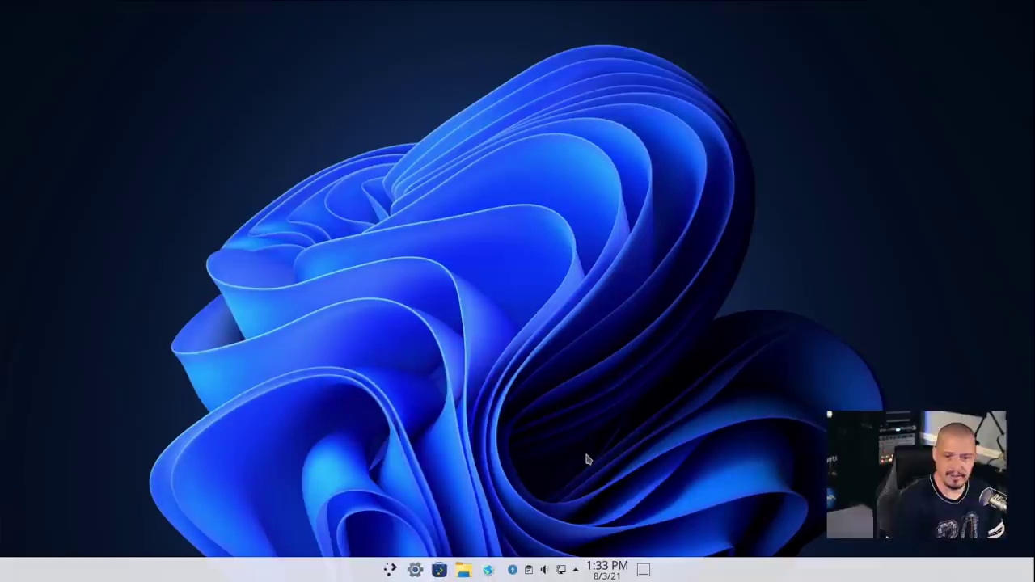
Open Firefox and run an image search for "windows 11 icon"
click(391, 570)
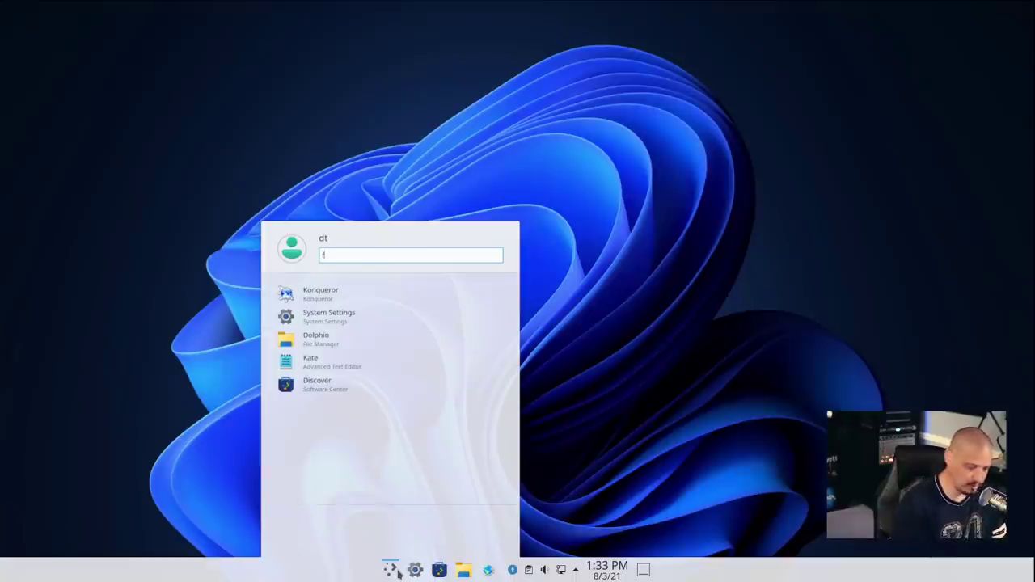
text(firefox)
key(Return)
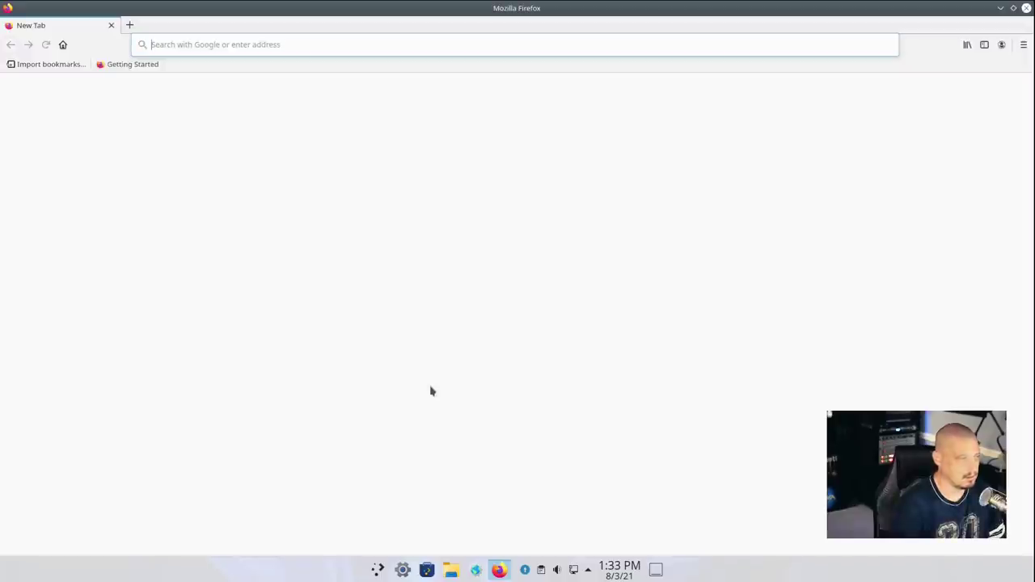
text(windows )
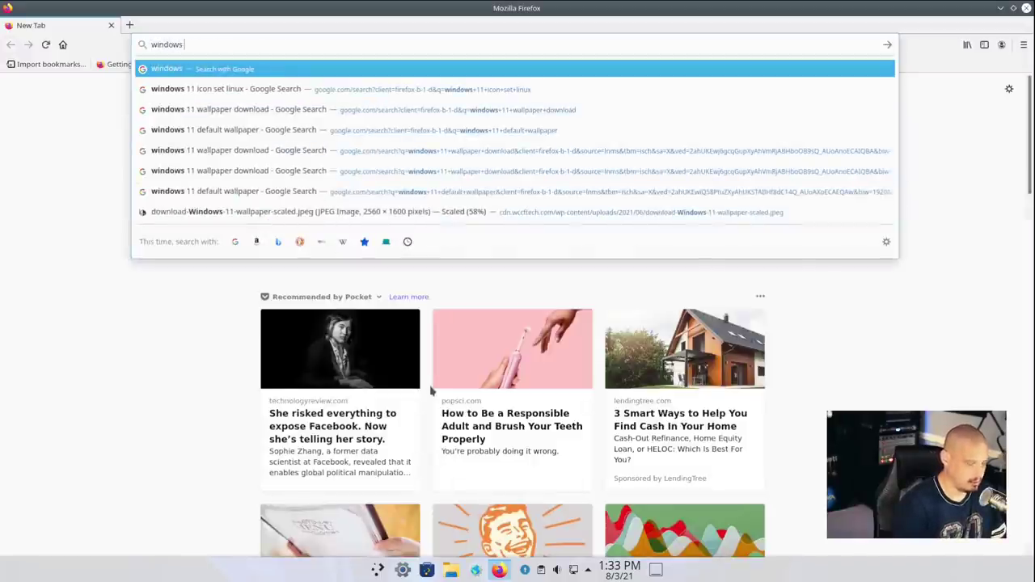
text(11 icon)
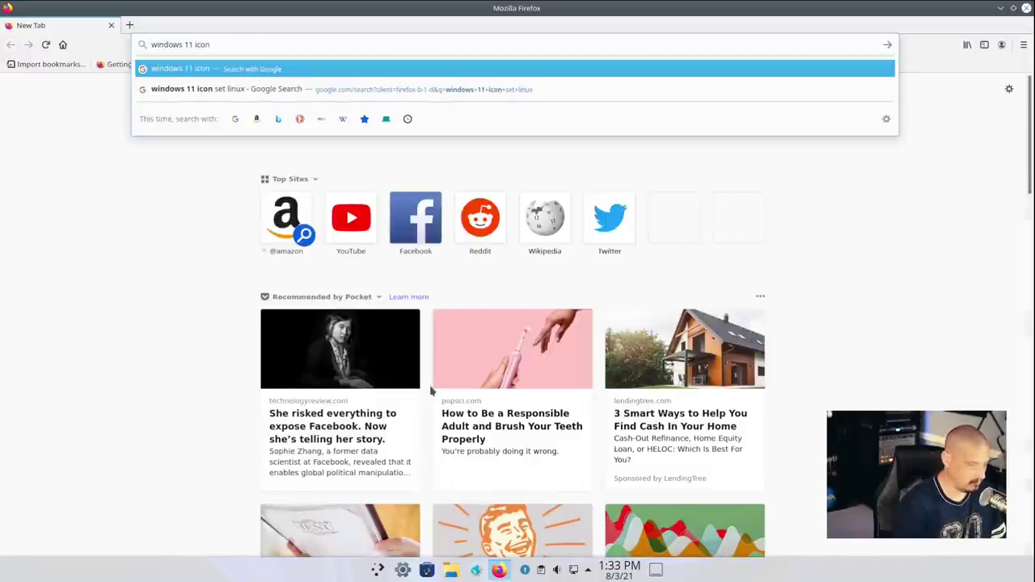
key(Return)
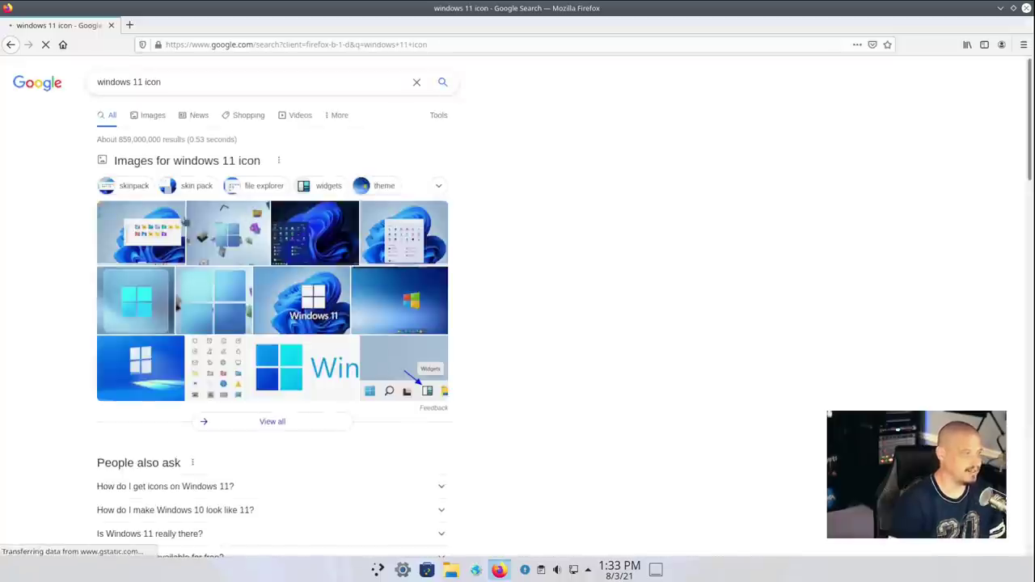
click(151, 115)
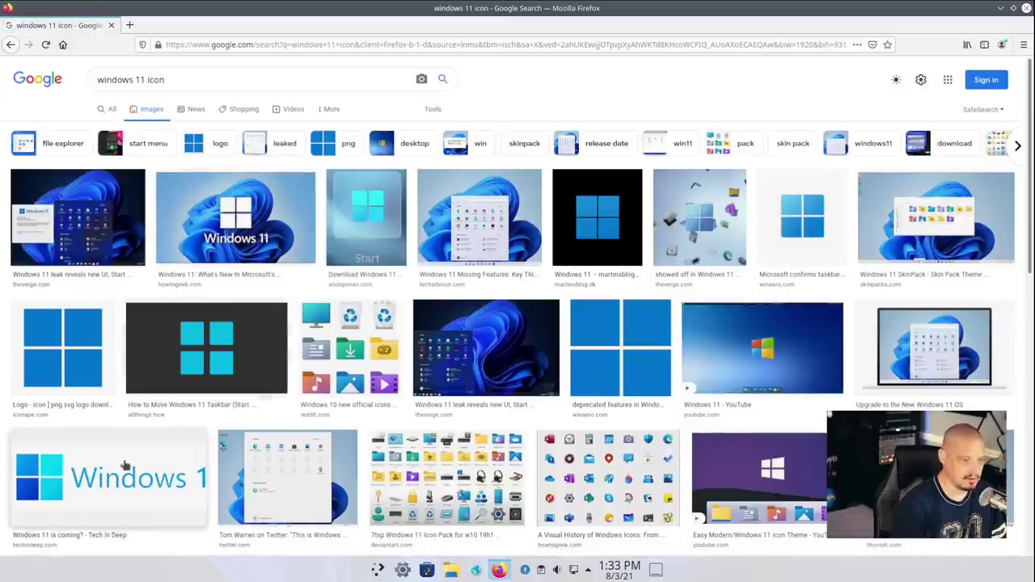
Open Winaero's blue Windows 11 logo at full size, save it as Windows_11_logo-icon.png in Downloads, and close Firefox
click(607, 357)
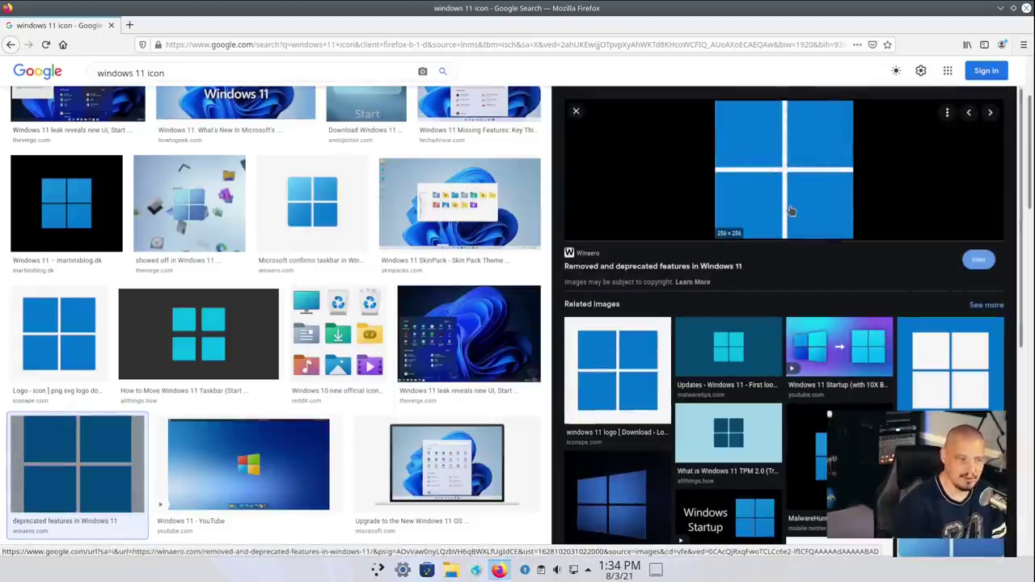
right_click(792, 208)
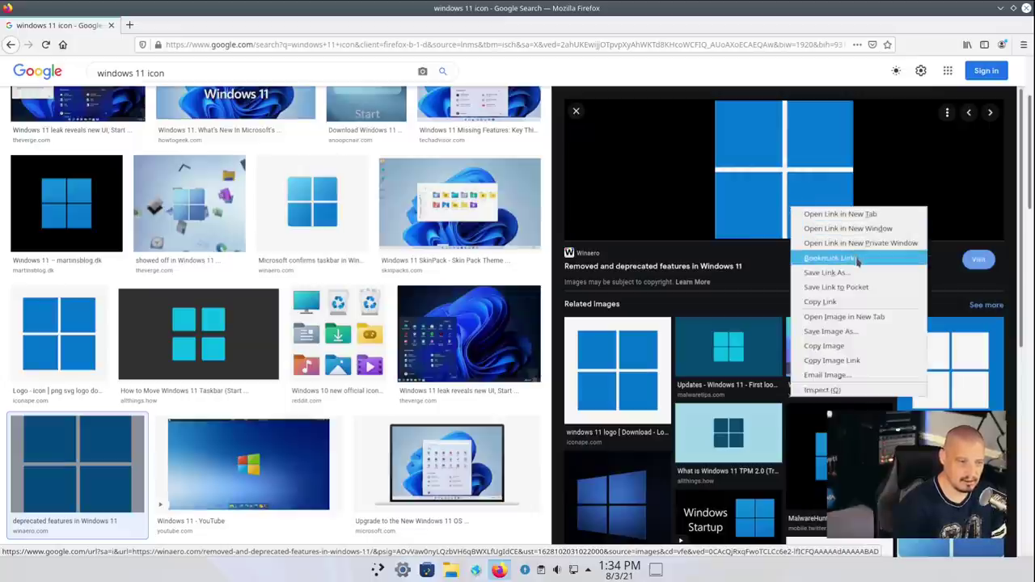
click(874, 320)
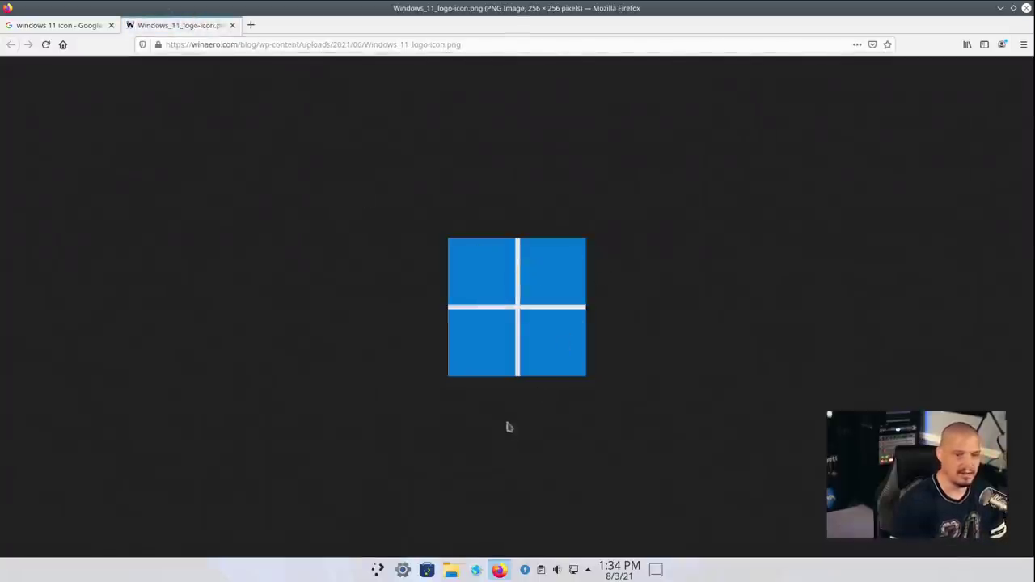
right_click(518, 306)
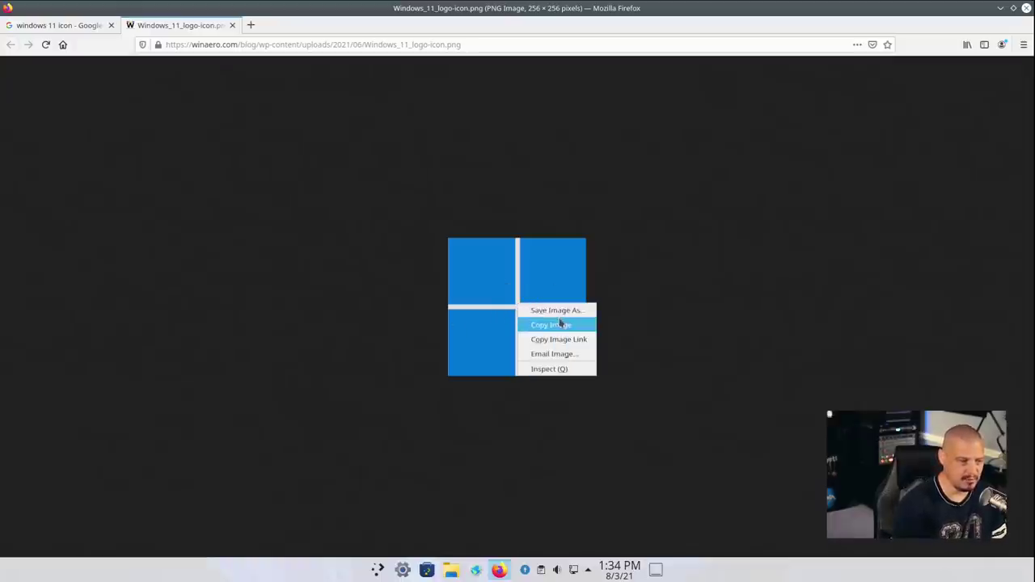
click(557, 312)
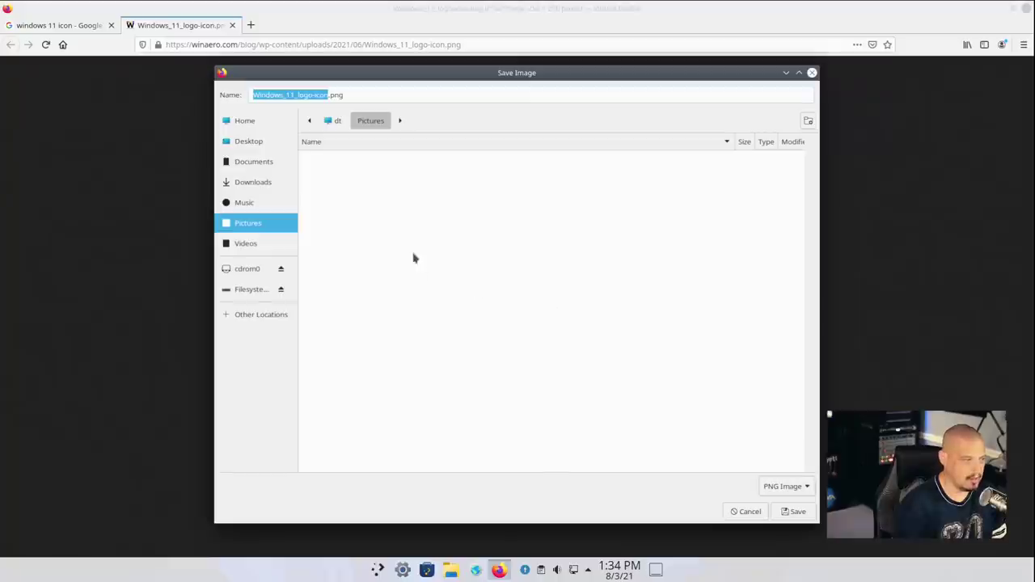
click(282, 191)
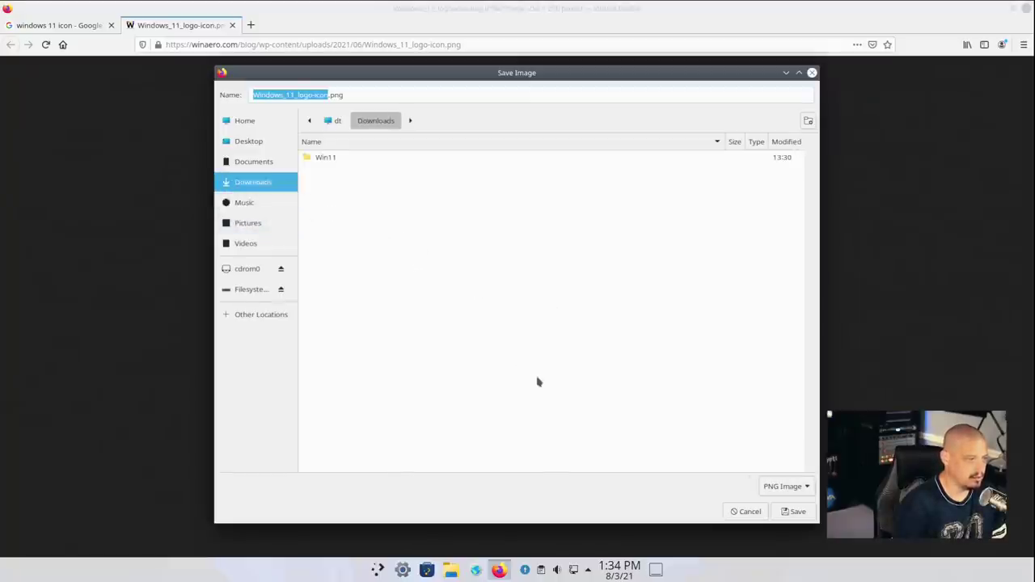
click(795, 511)
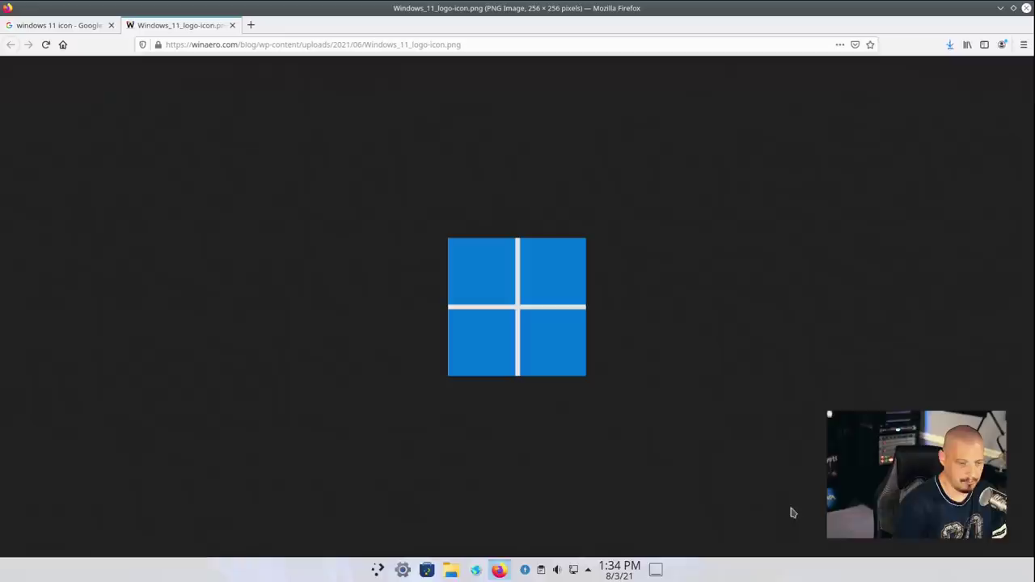
click(1026, 8)
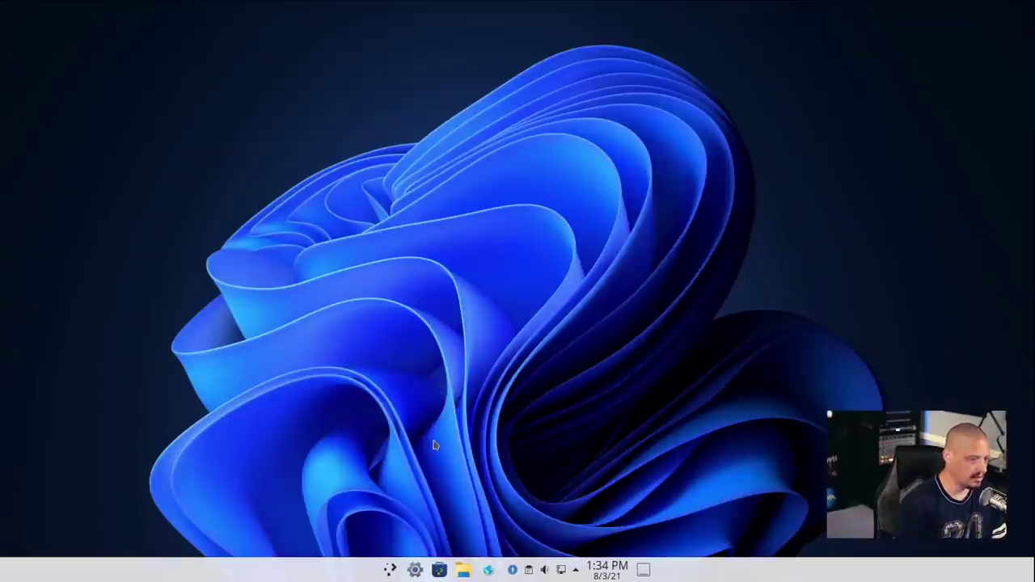
Open the application launcher's settings and bring up the chooser for its icon
right_click(389, 570)
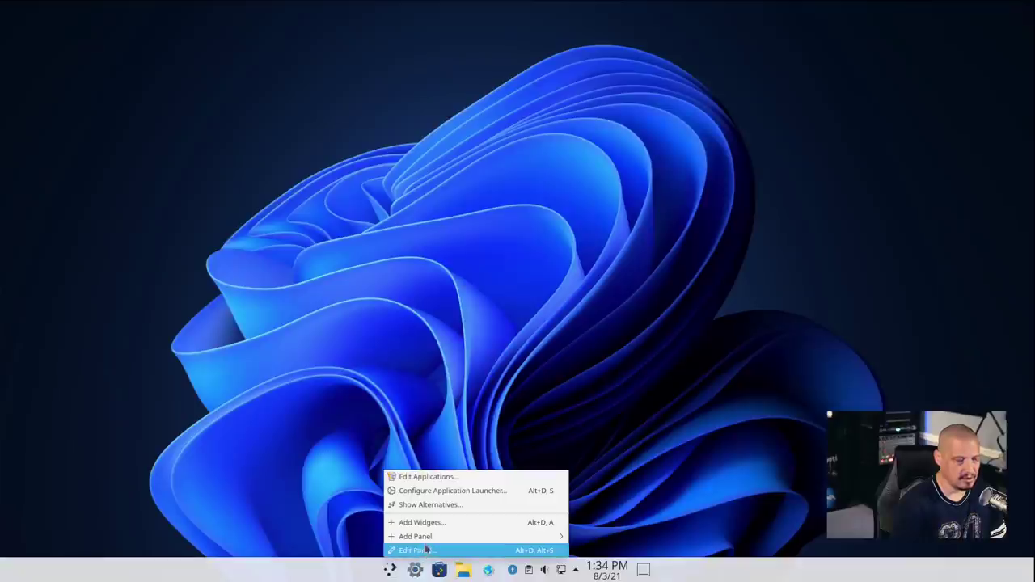
click(428, 491)
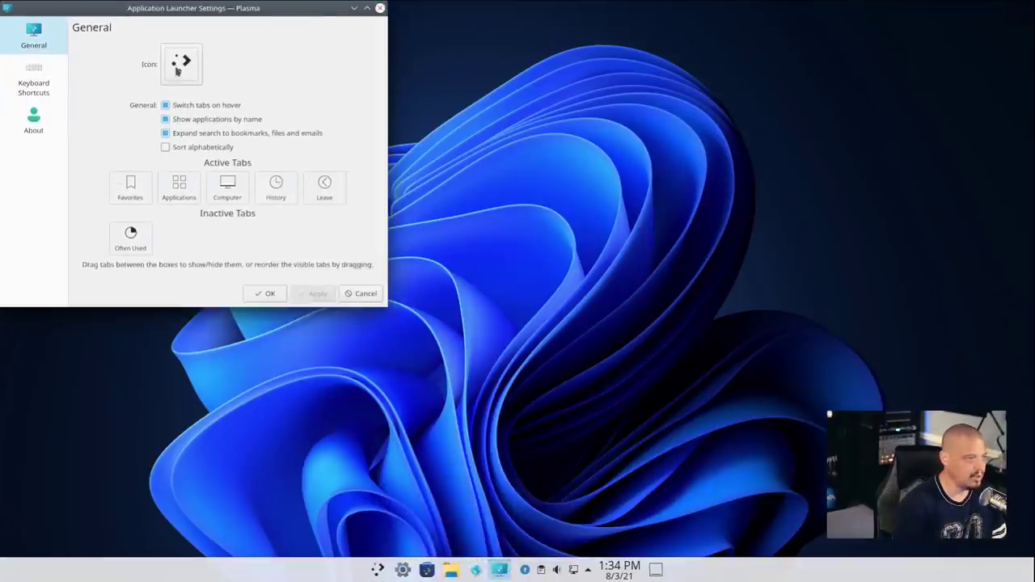
drag(222, 15, 678, 112)
click(648, 173)
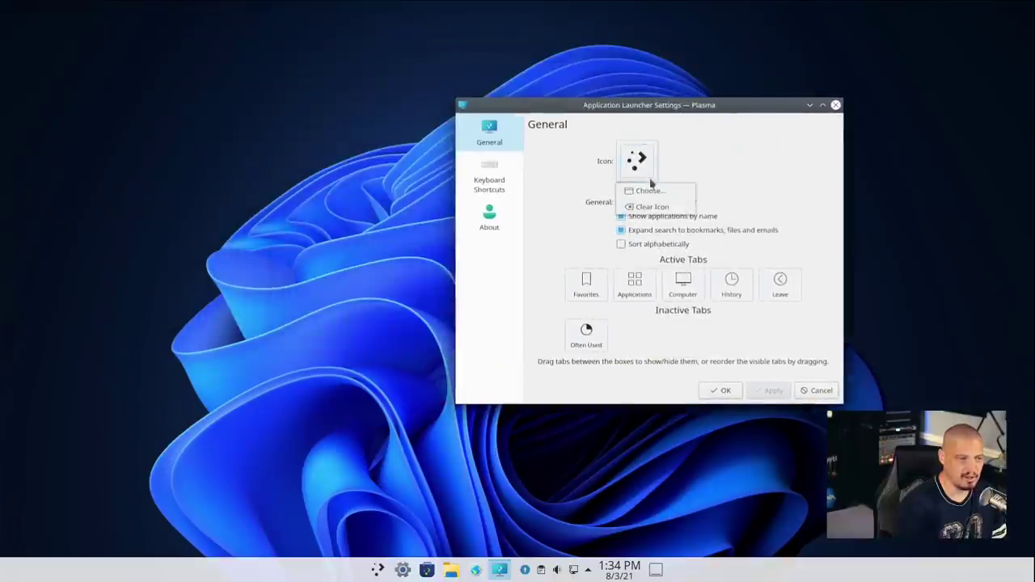
click(651, 194)
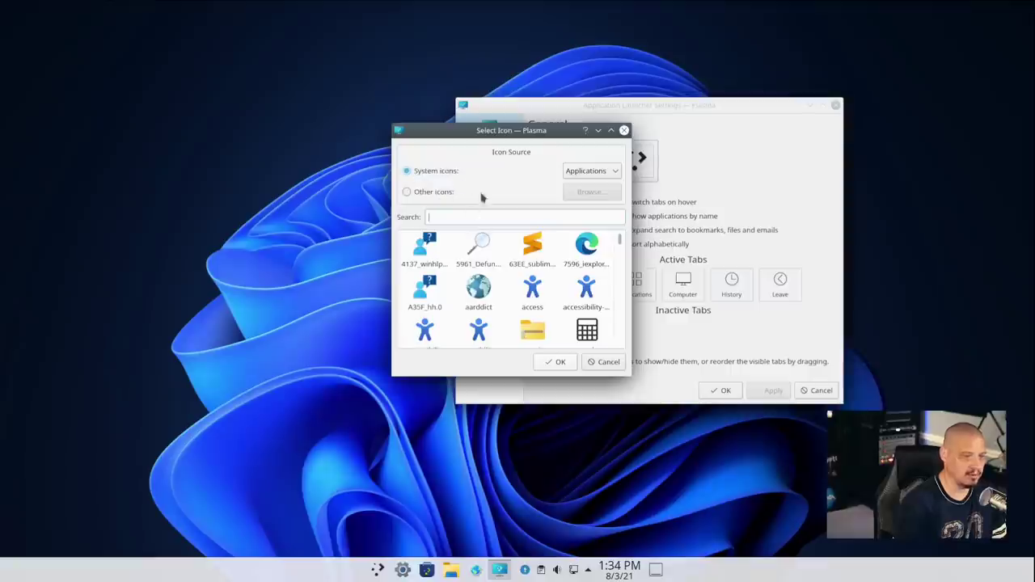
Set Windows_11_logo-icon.png from Downloads as the launcher icon, apply it, and close the launcher settings
click(410, 193)
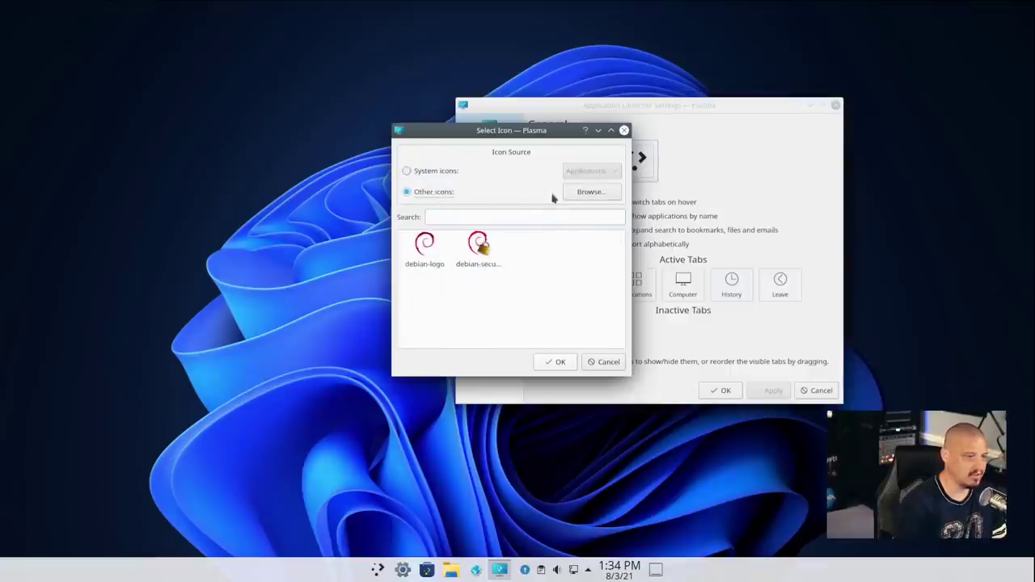
click(611, 196)
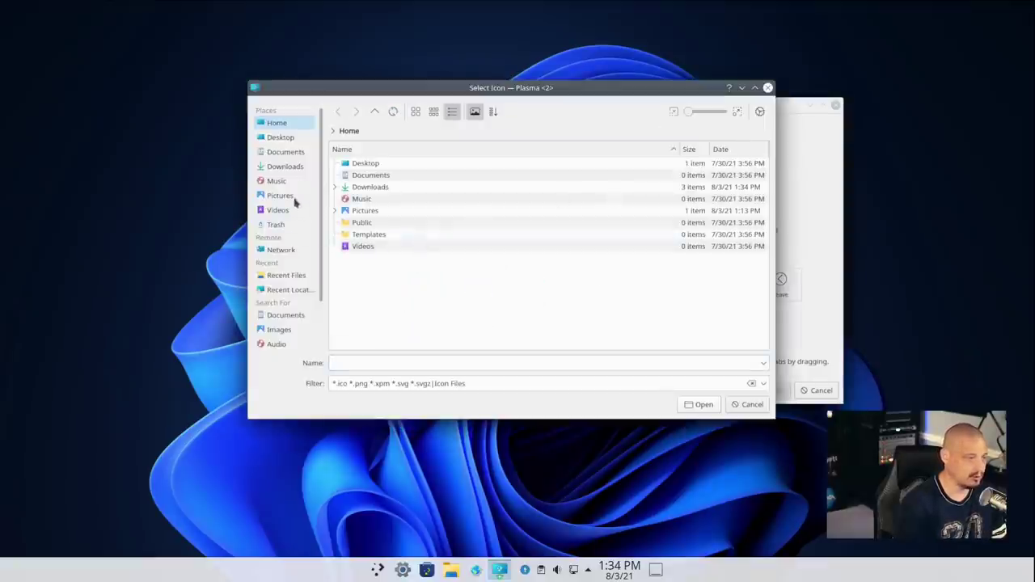
click(287, 167)
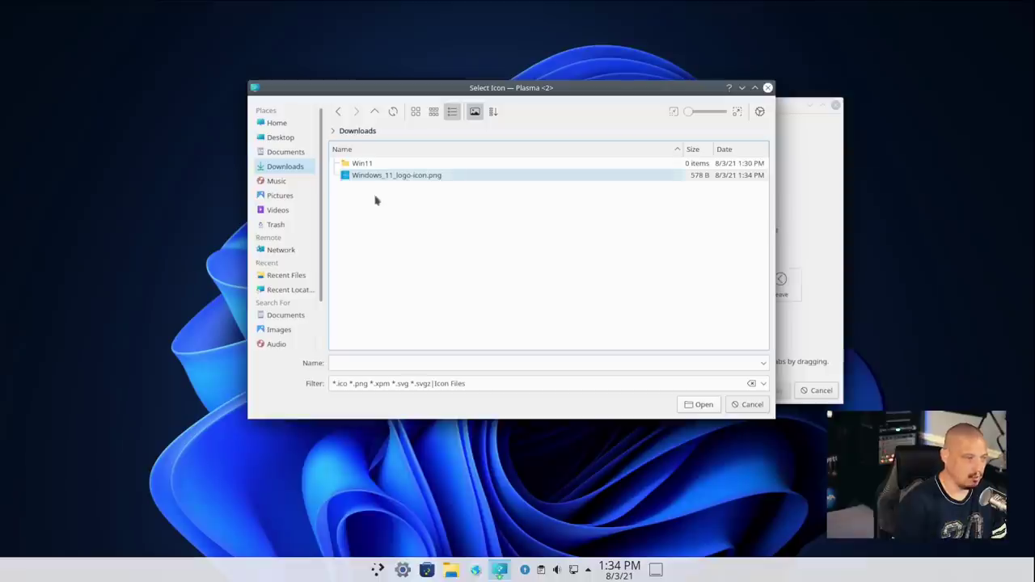
double_click(372, 180)
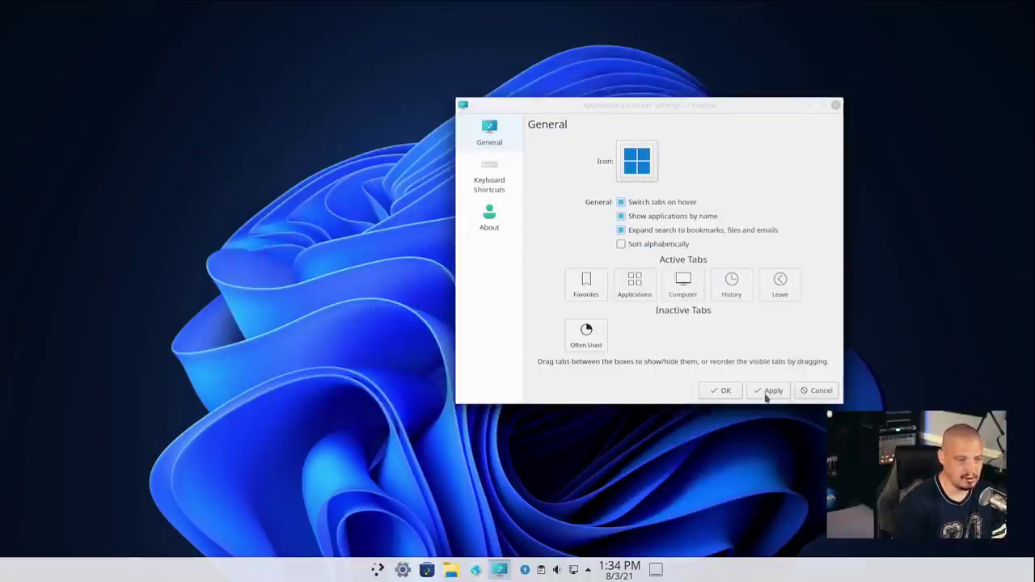
click(768, 392)
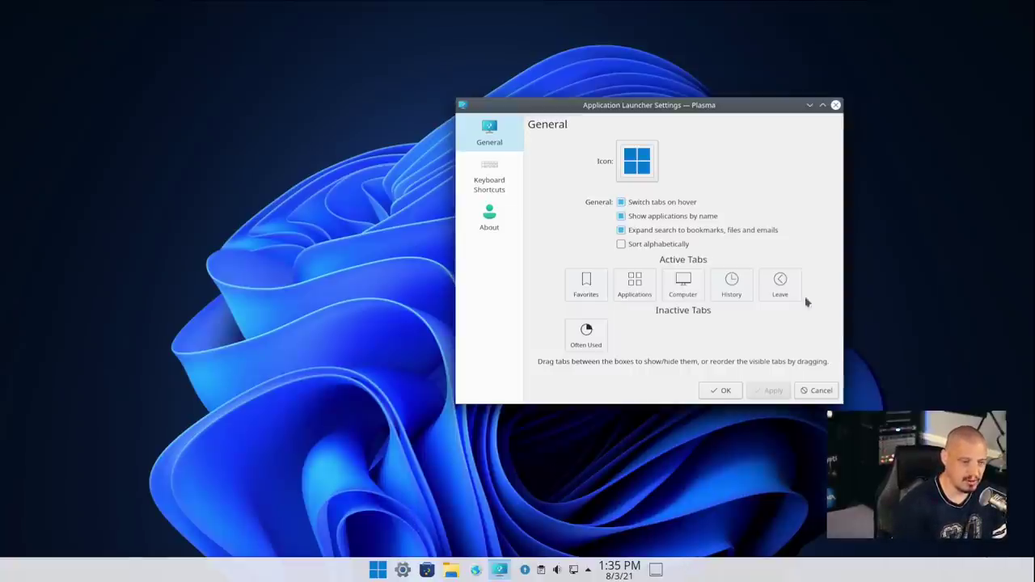
click(835, 105)
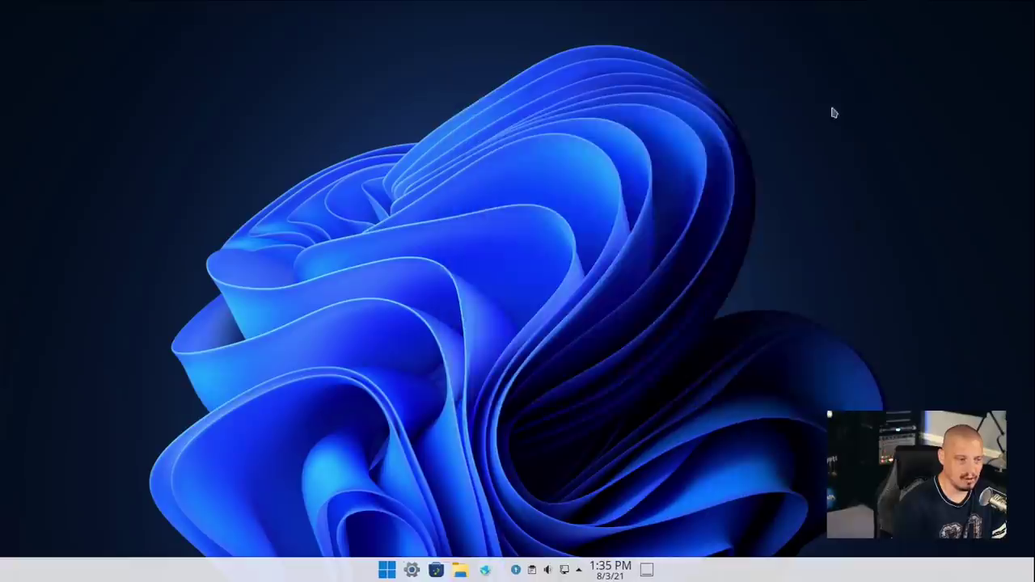
Reduce the taskbar panel's height to 40 and leave edit mode
right_click(690, 573)
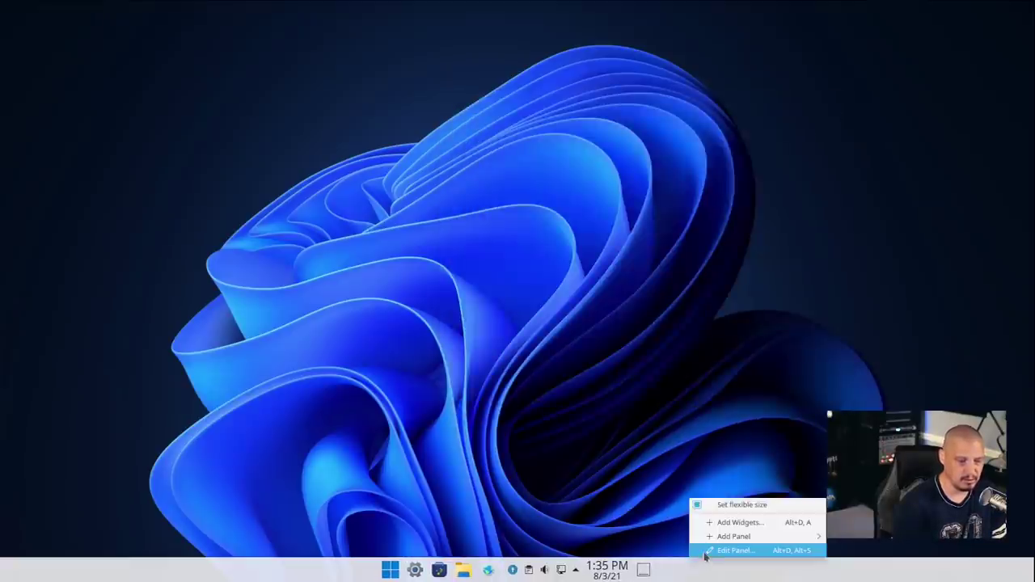
click(706, 551)
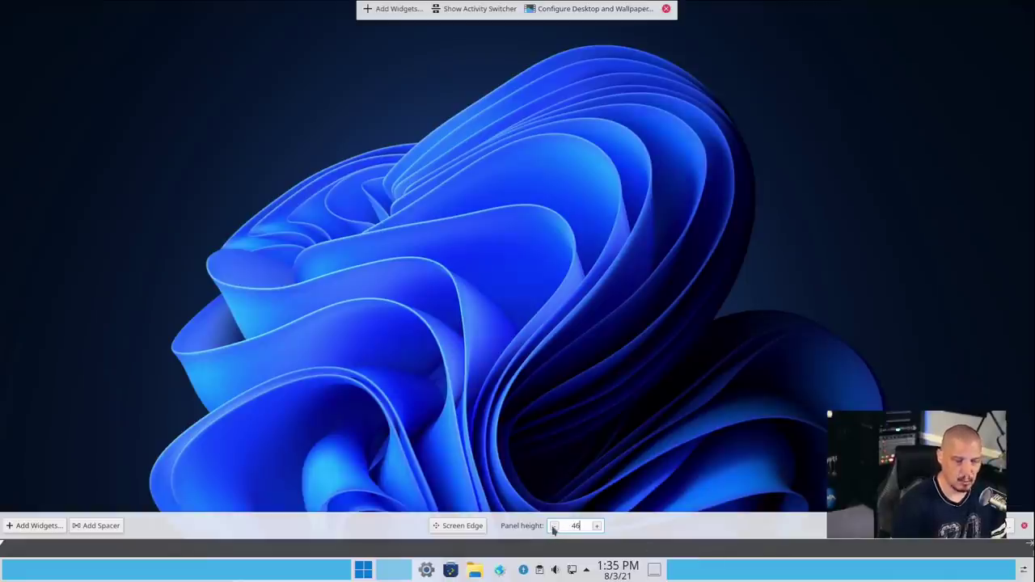
click(554, 526)
click(554, 527)
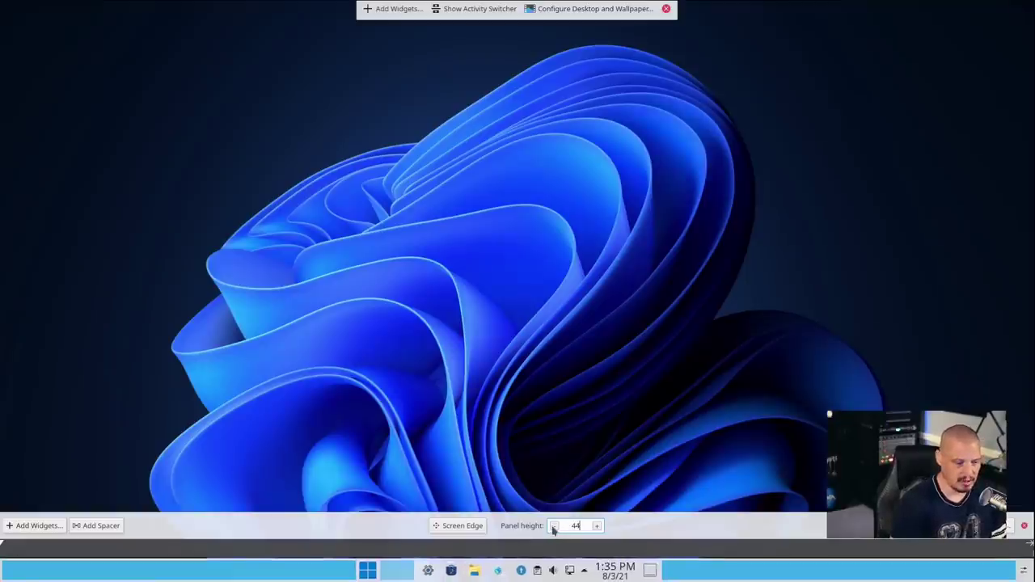
click(553, 527)
click(554, 526)
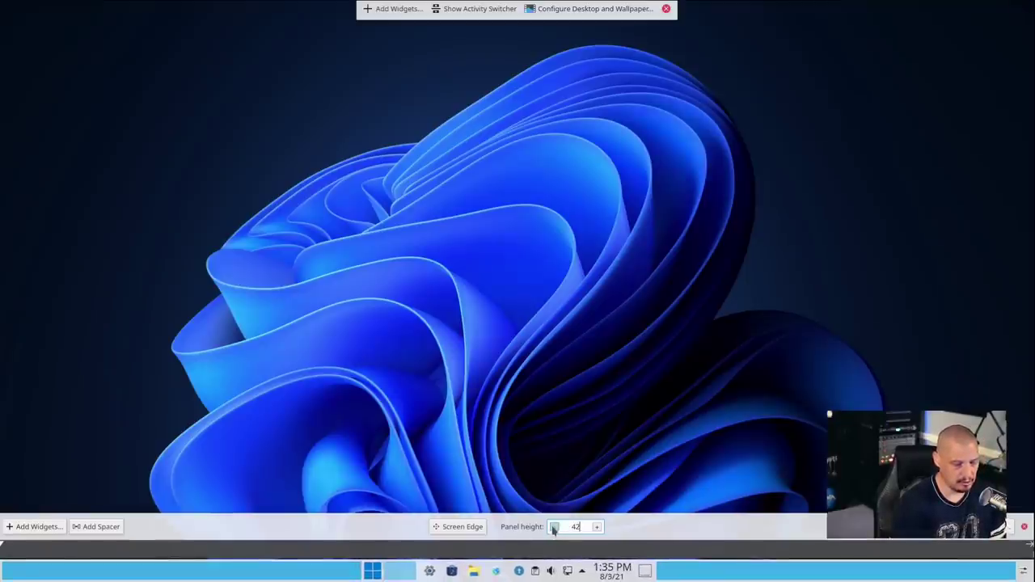
click(554, 527)
click(554, 527)
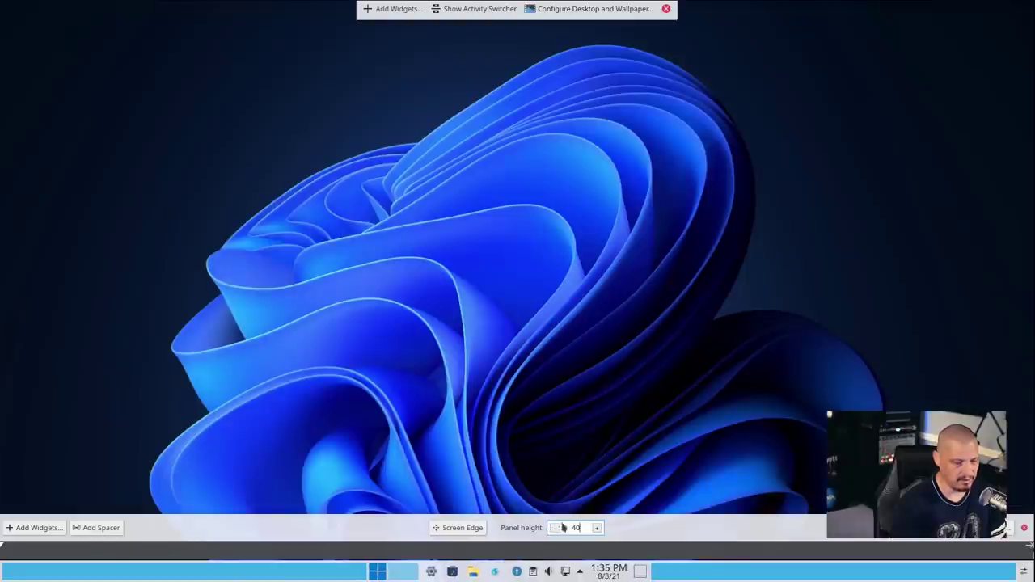
click(666, 8)
click(667, 8)
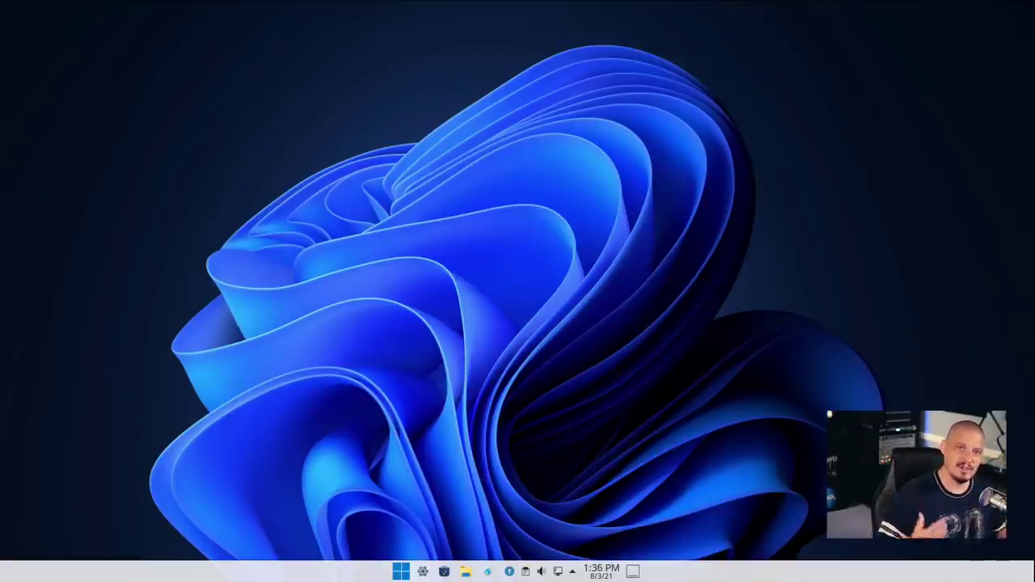
Set the workspace's click behavior to double-click for opening files and folders, and apply the change
click(422, 571)
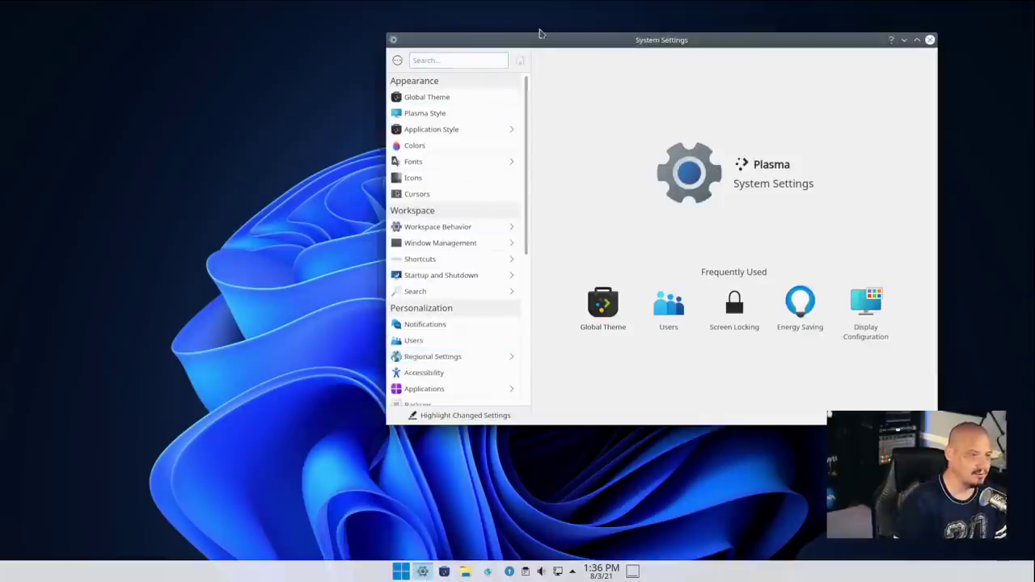
drag(526, 39, 385, 56)
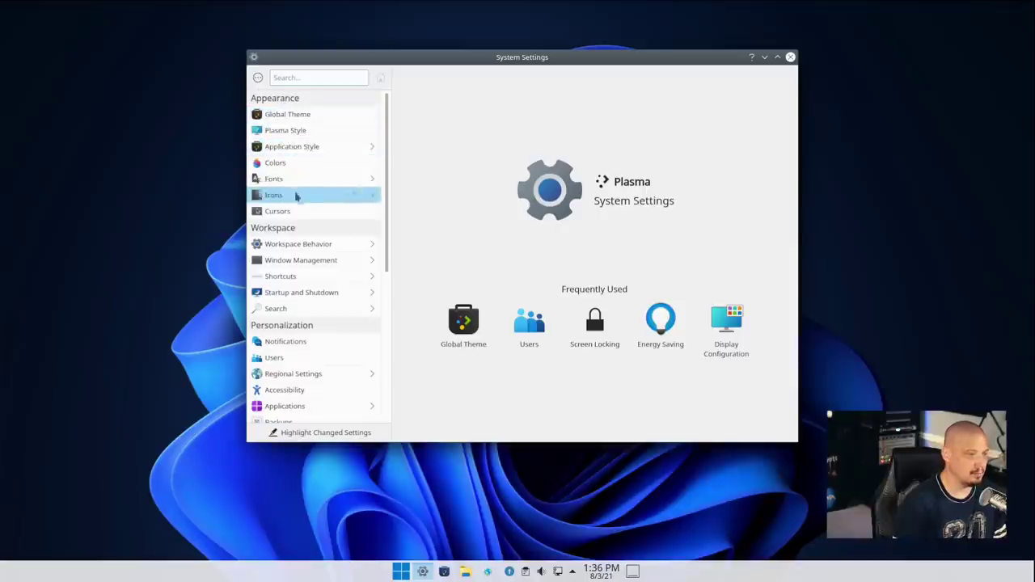
click(312, 245)
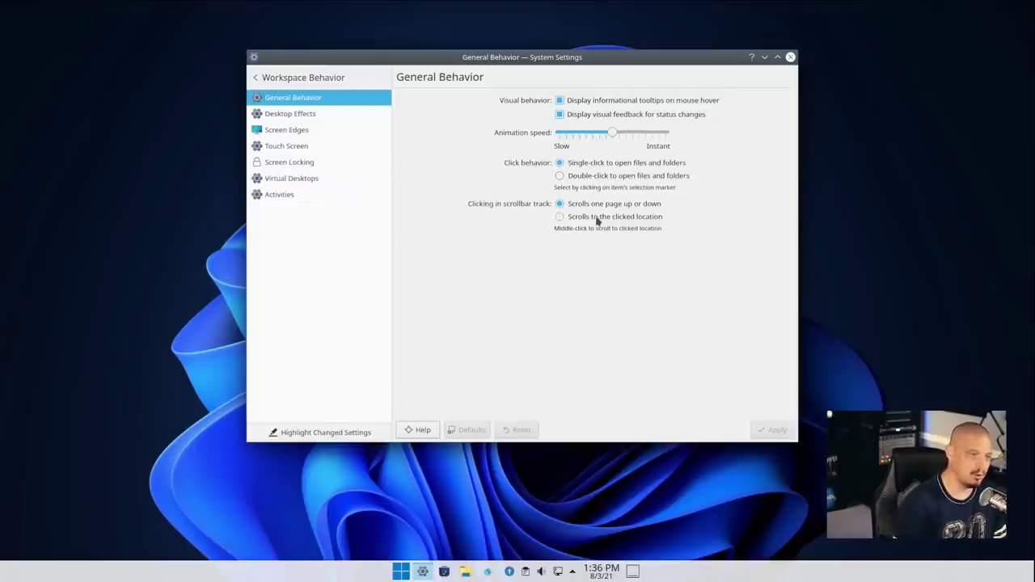
click(562, 177)
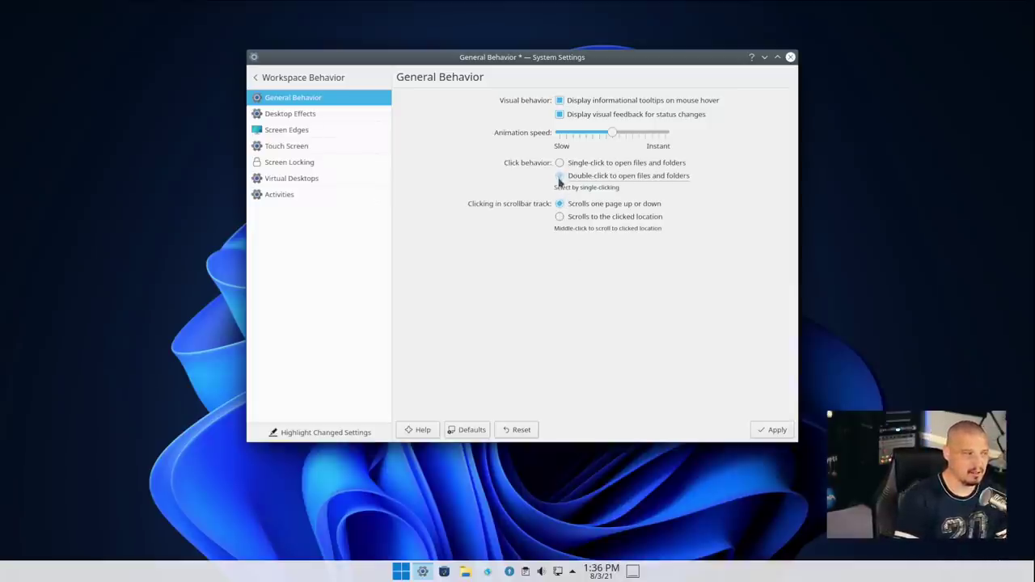
click(558, 177)
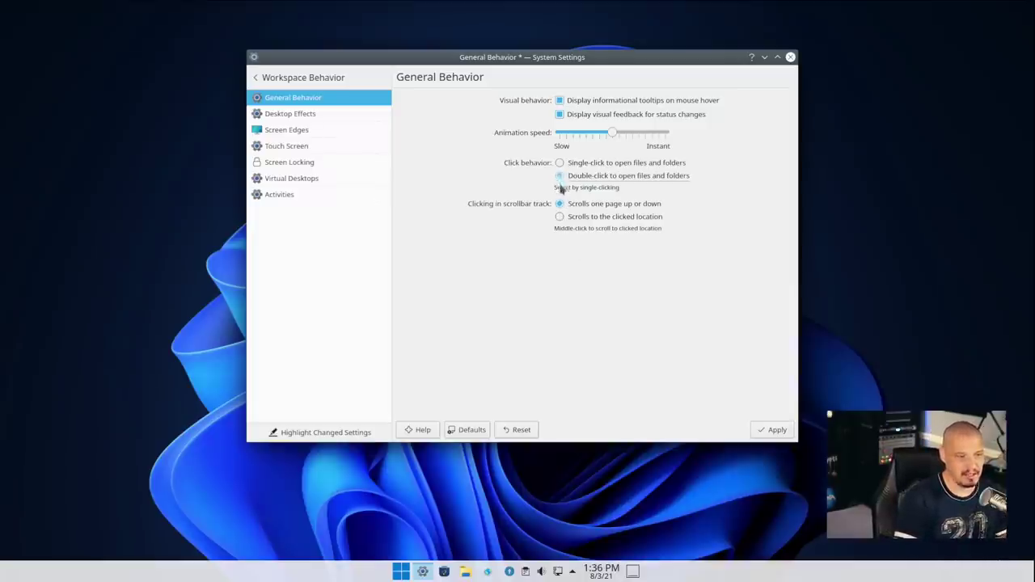
click(317, 122)
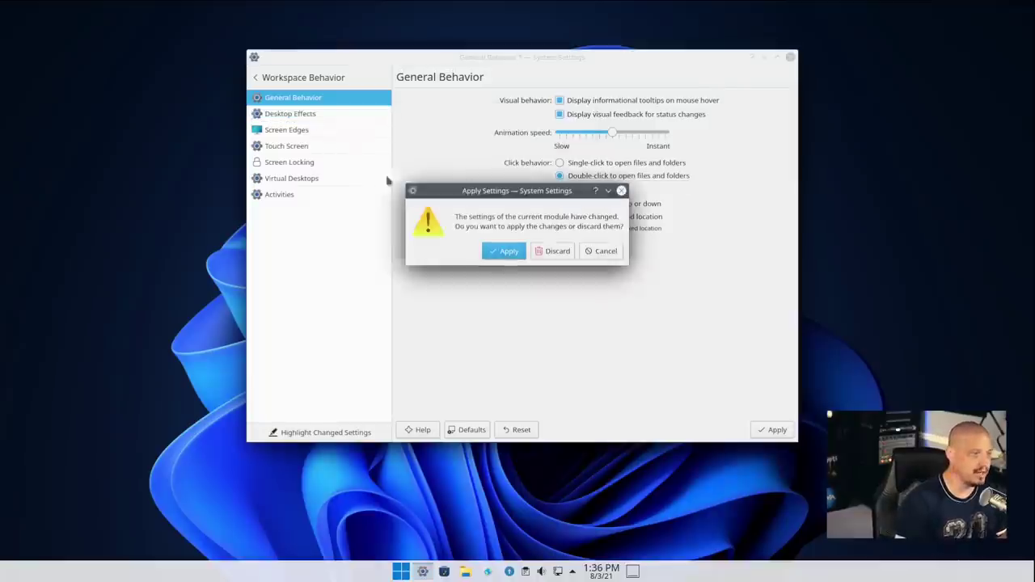
click(504, 252)
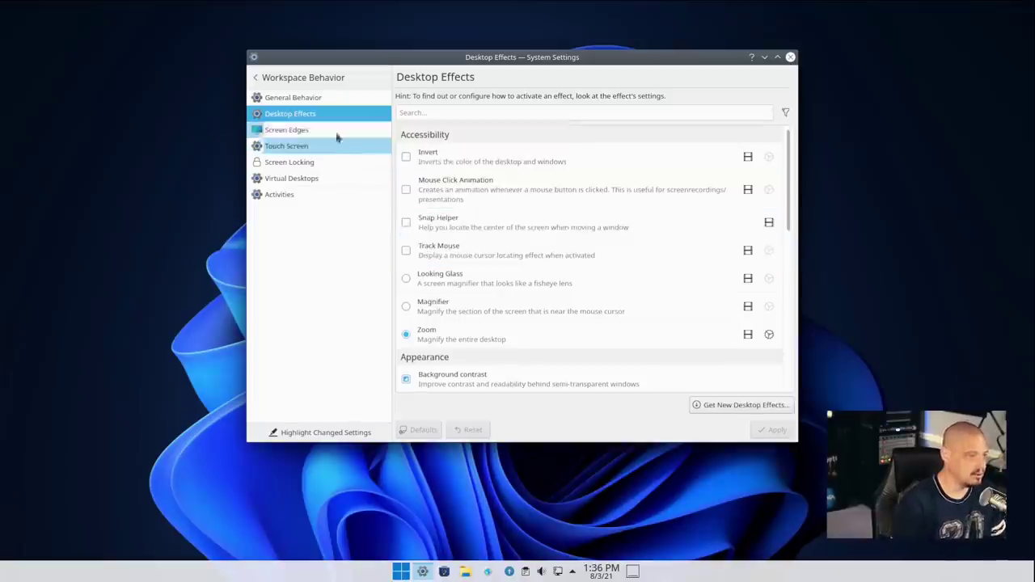
Add three new virtual desktops to Row 1 in the Virtual Desktops settings
click(305, 183)
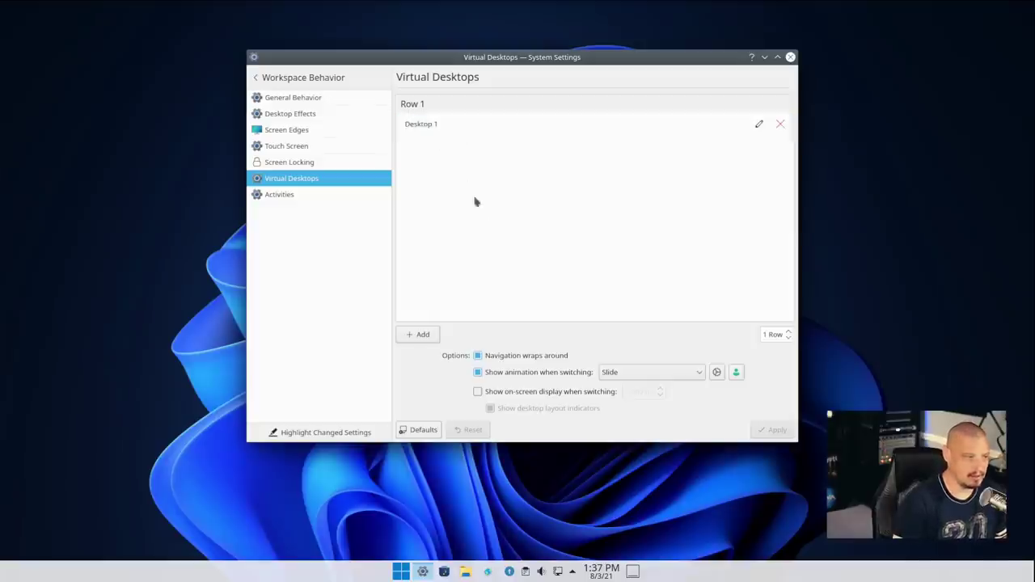
click(415, 335)
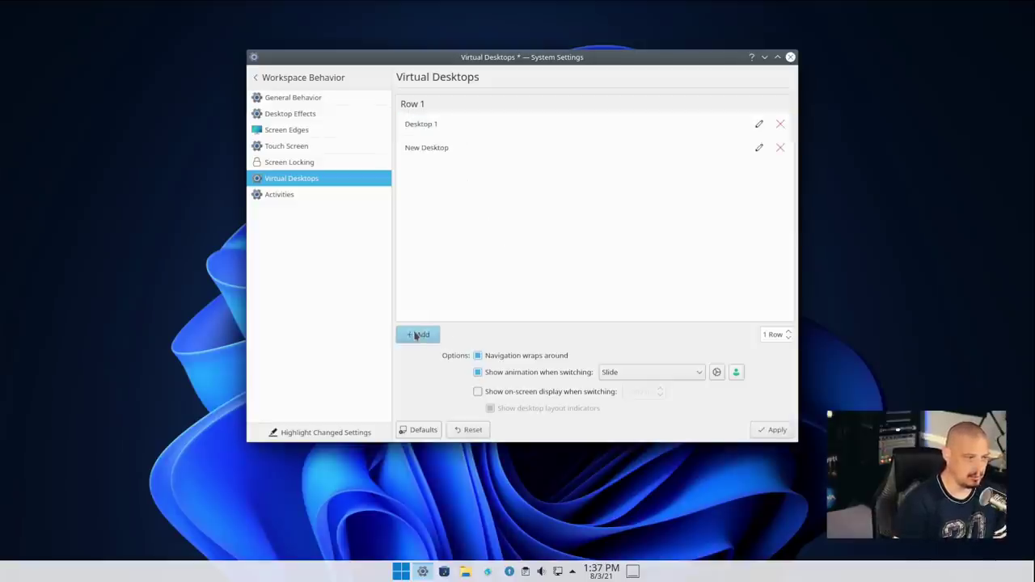
click(416, 335)
click(415, 335)
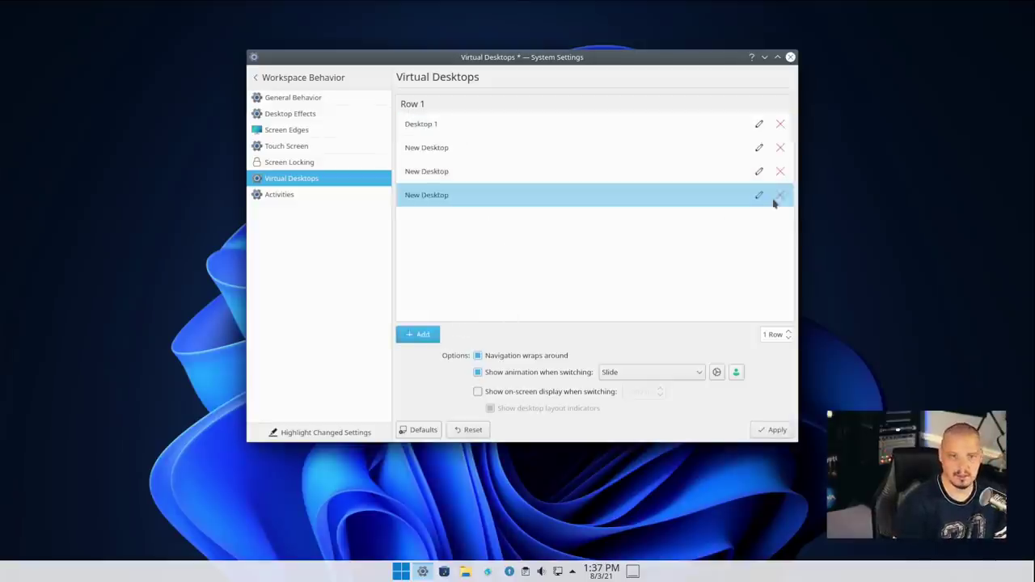
Rename the three new virtual desktops Desktop 2, Desktop 3 and Desktop 4, and apply the changes
click(758, 147)
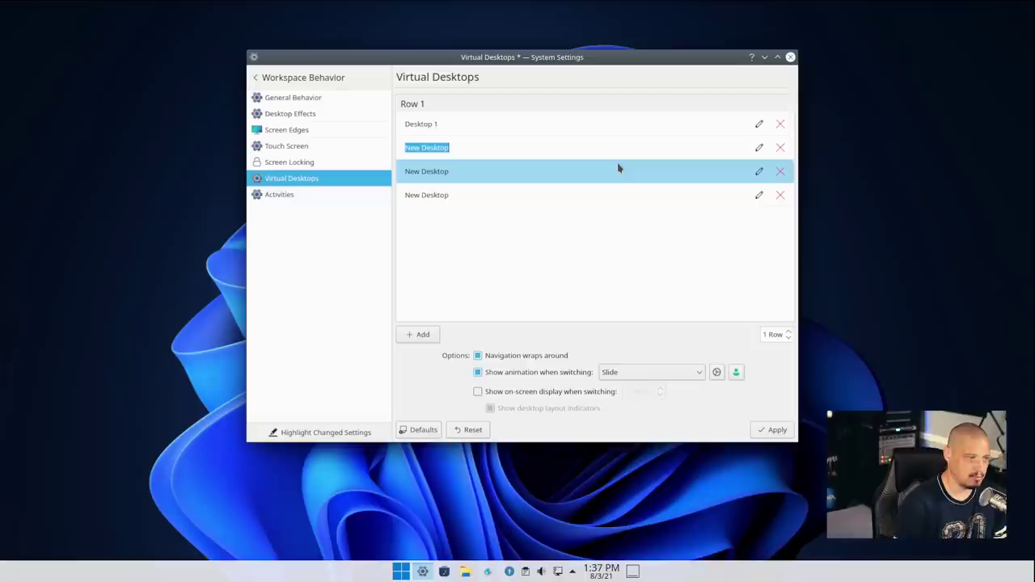
text(D)
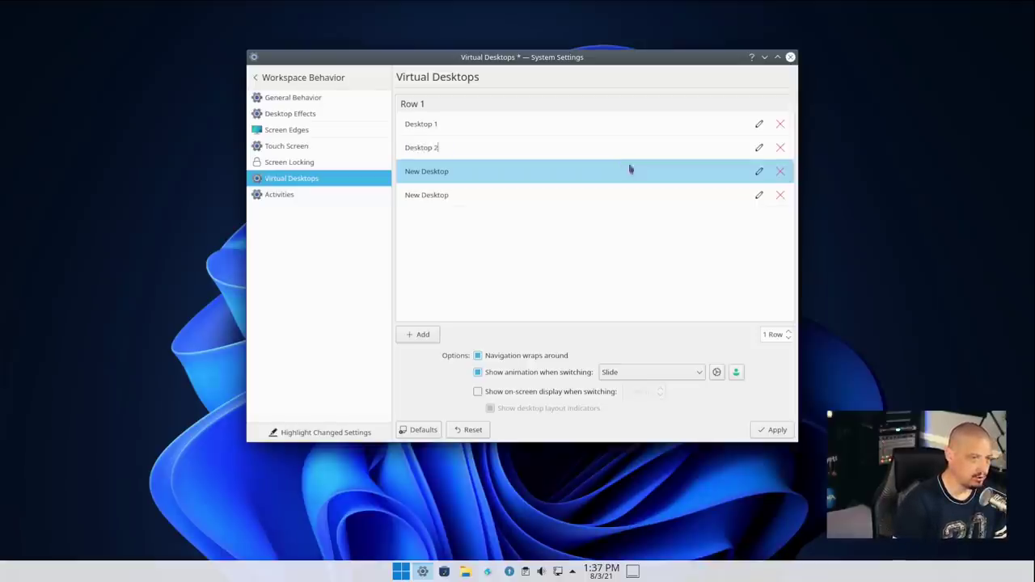
click(759, 172)
text(Deskto)
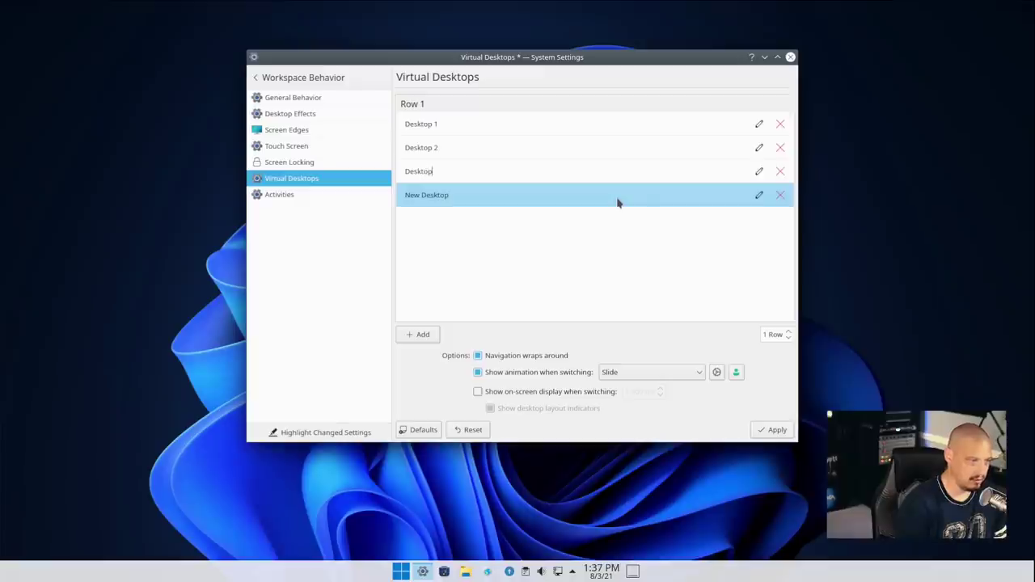
click(759, 194)
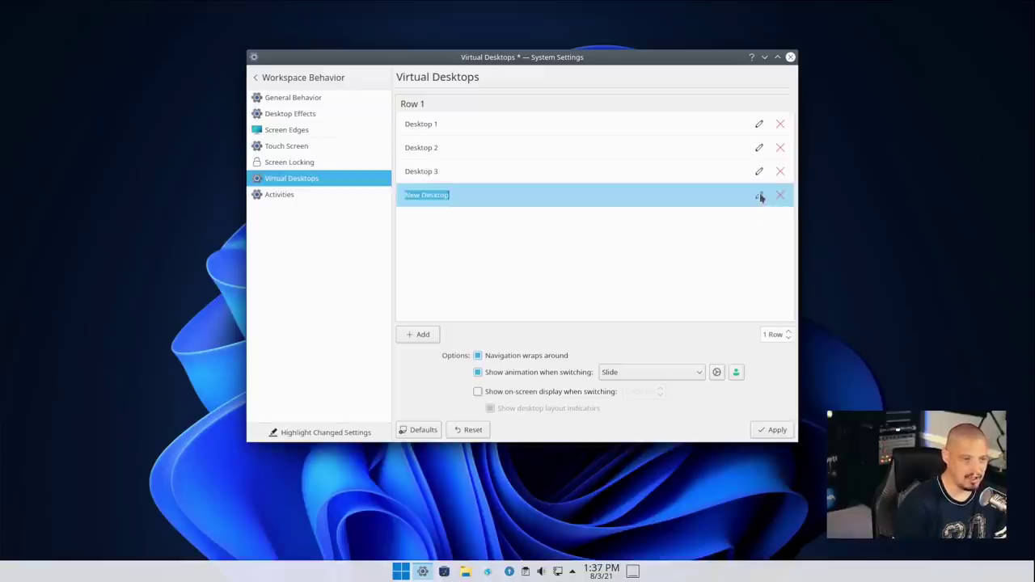
text(Des)
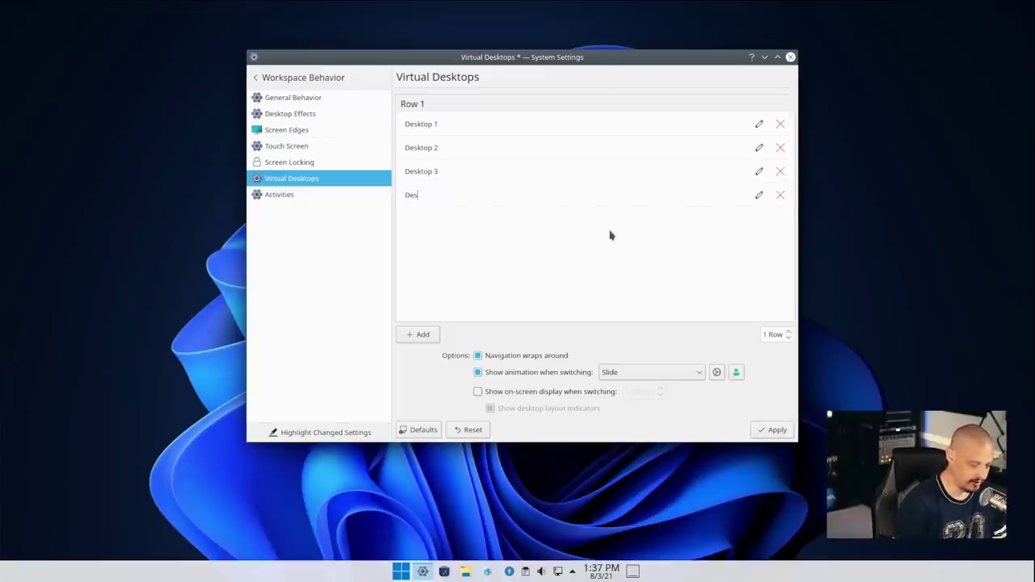
text(ktop 4)
click(772, 429)
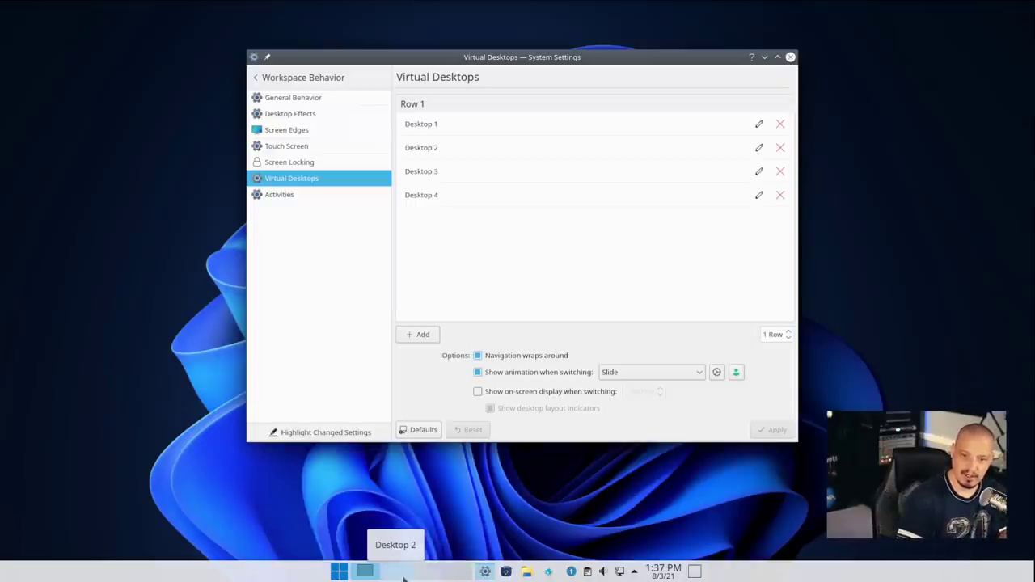
Open the Dolphin file manager at the Home folder and place its window beside the System Settings window on Desktop 1
mouse_move(591, 57)
mouse_down()
mouse_move(554, 55)
mouse_move(581, 52)
mouse_up()
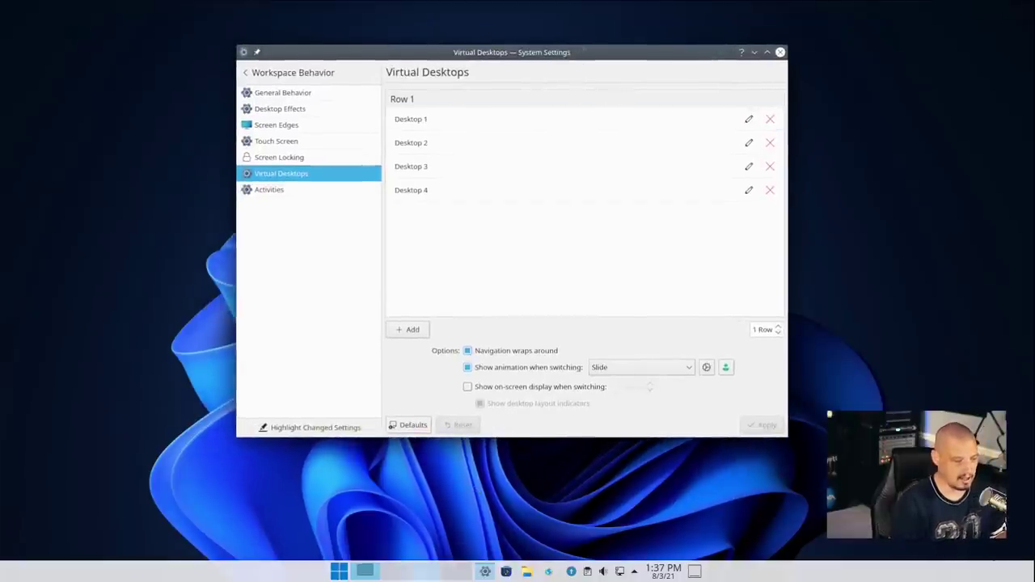
mouse_move(371, 577)
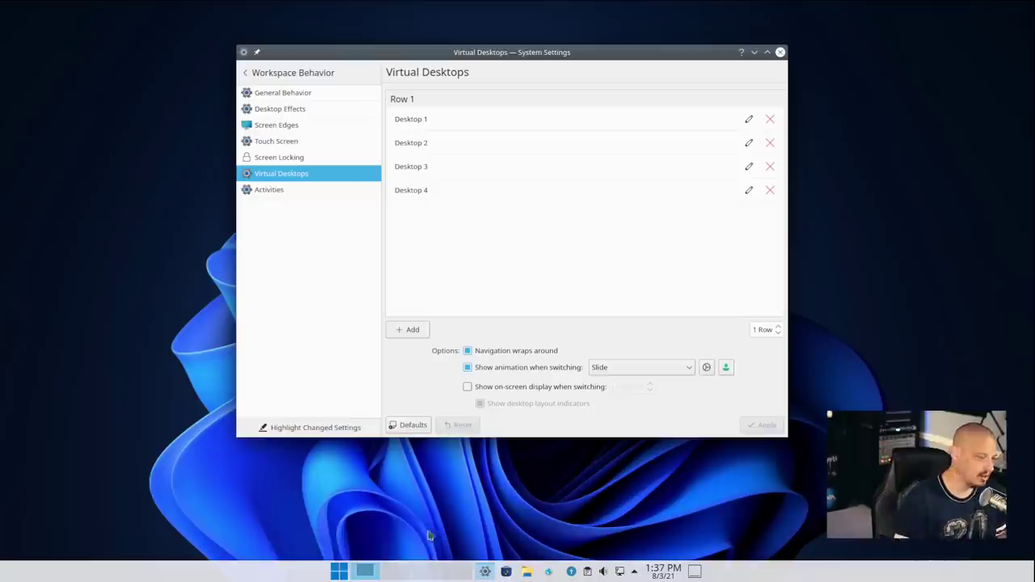
click(534, 570)
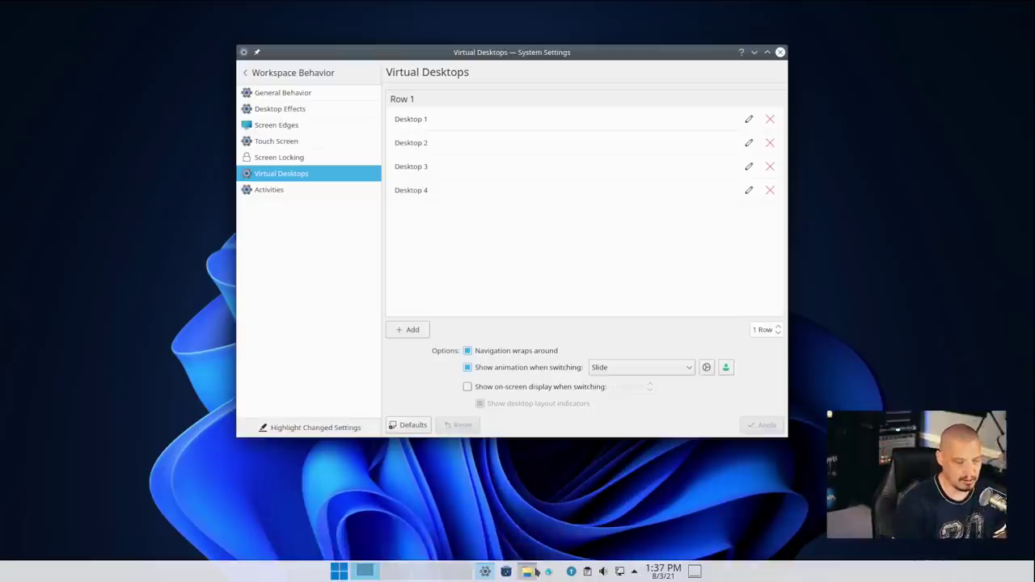
drag(522, 57, 189, 26)
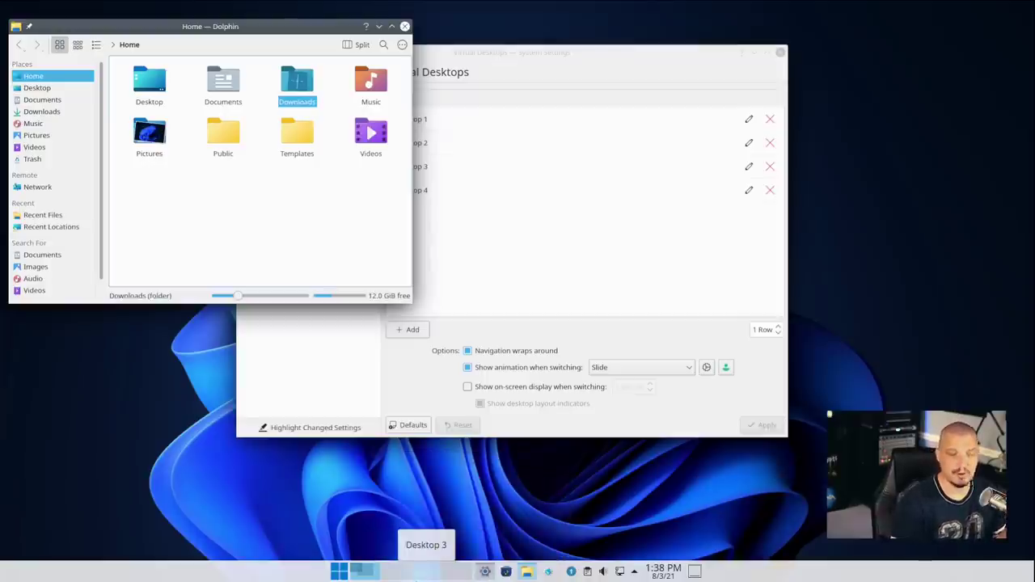
Switch to Desktop 2, Desktop 4 and back to Desktop 1, and close the Dolphin window
click(406, 575)
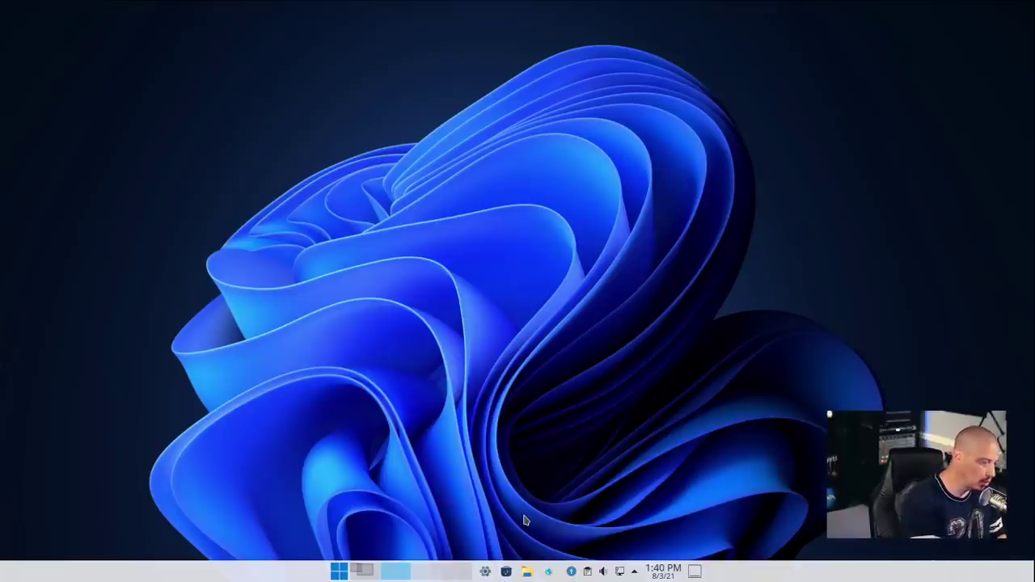
key(ctrl+F4)
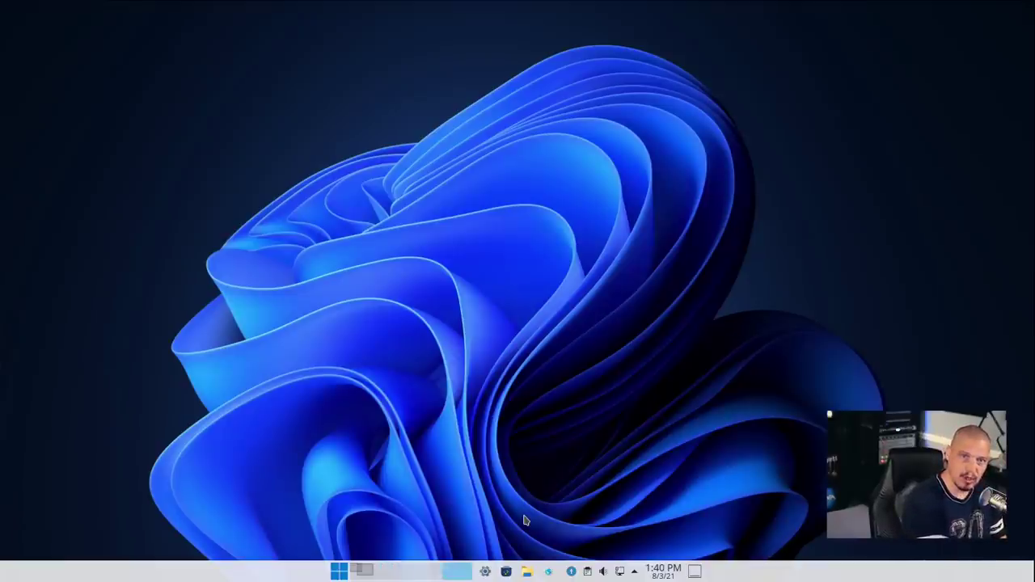
key(ctrl+F1)
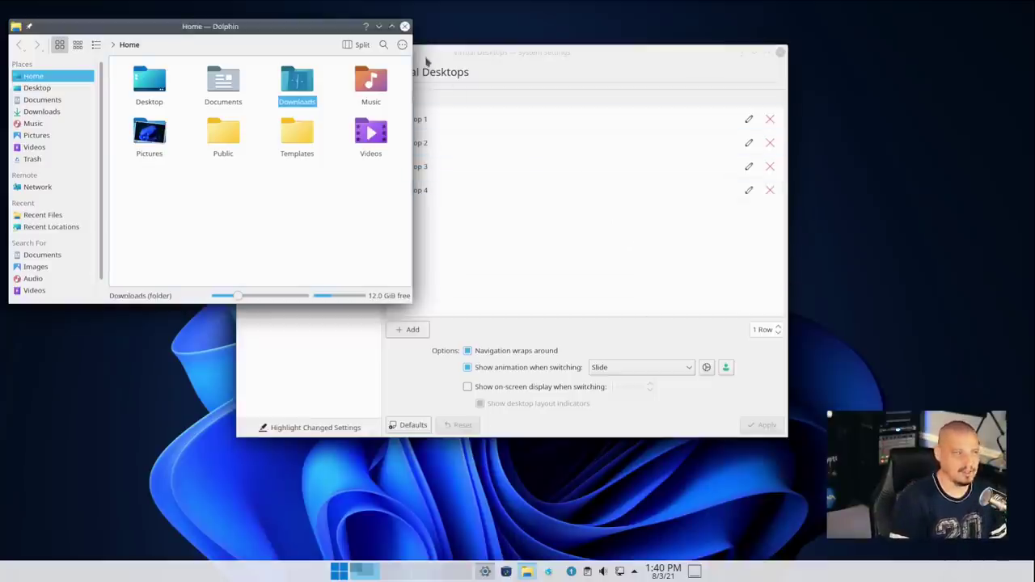
click(405, 27)
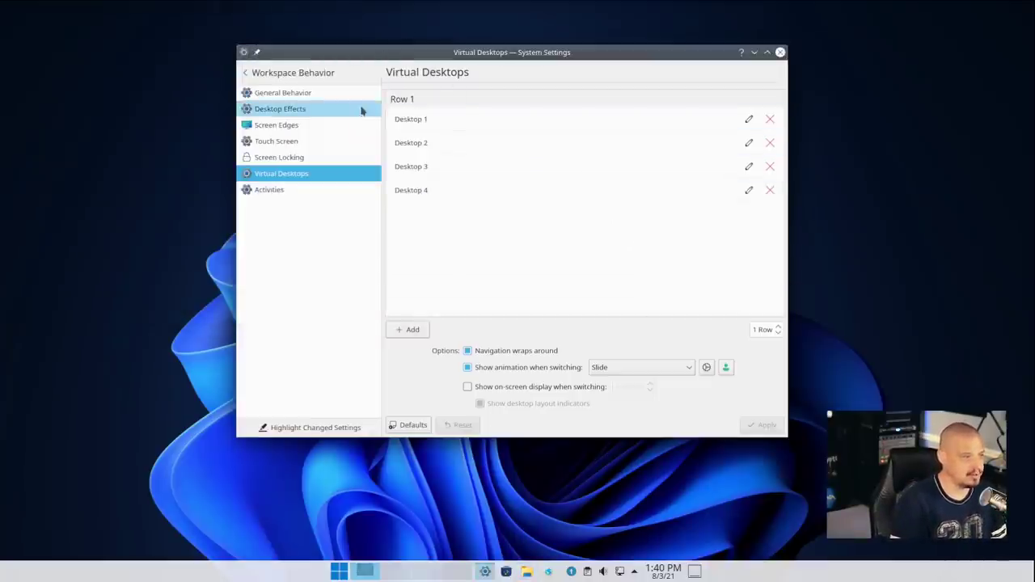
Look up the Desktop Grid effect's activation shortcut in its settings, and use it to view all desktops side by side
click(285, 109)
scroll(590, 238, down, 10)
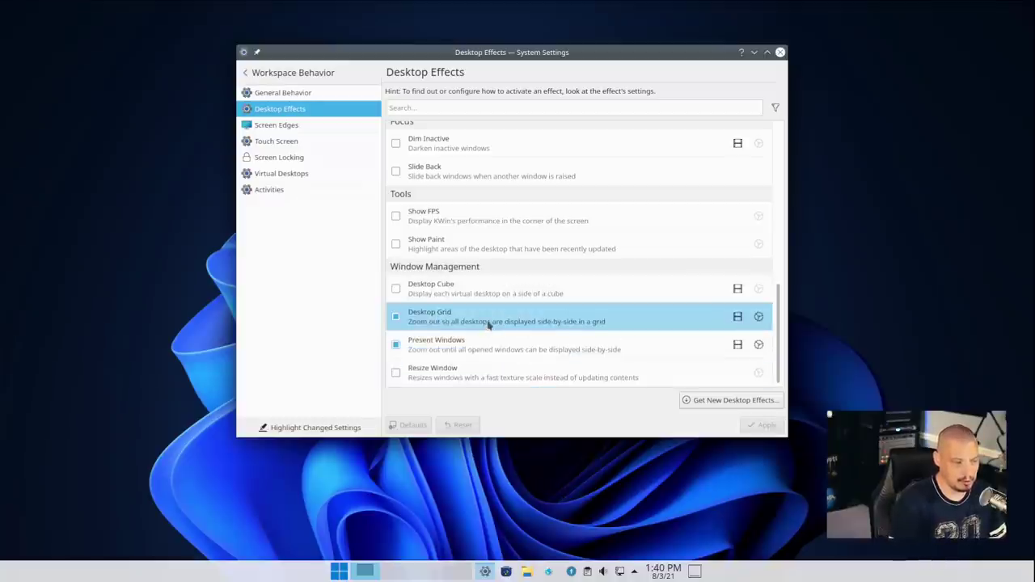
click(758, 318)
scroll(655, 308, right, 1)
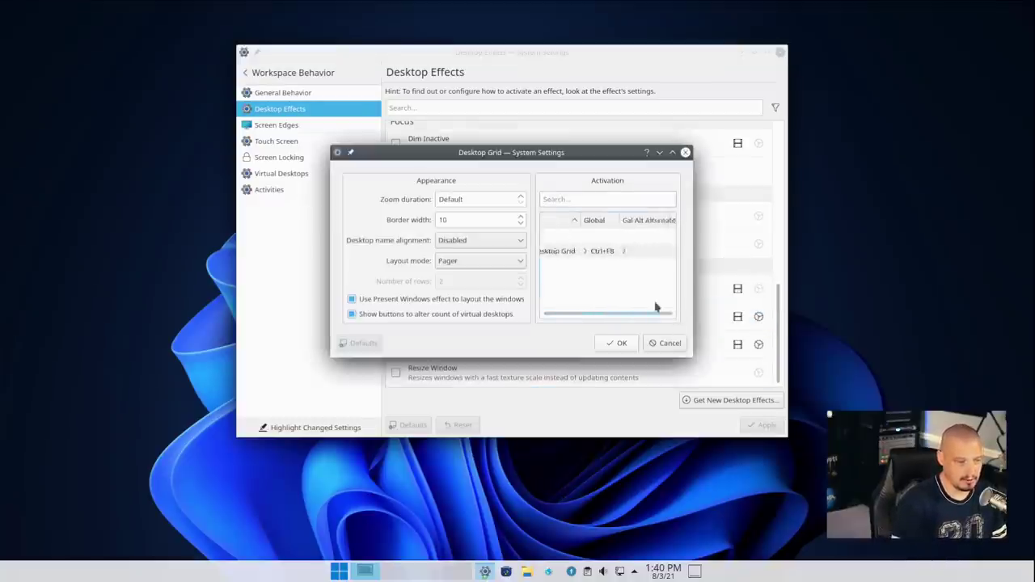
scroll(656, 307, left, 2)
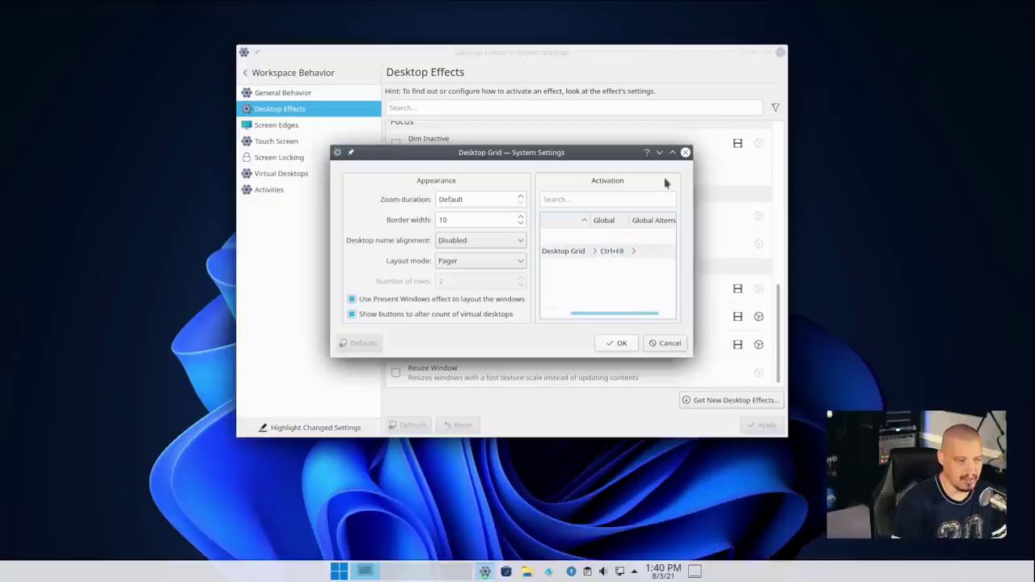
click(685, 152)
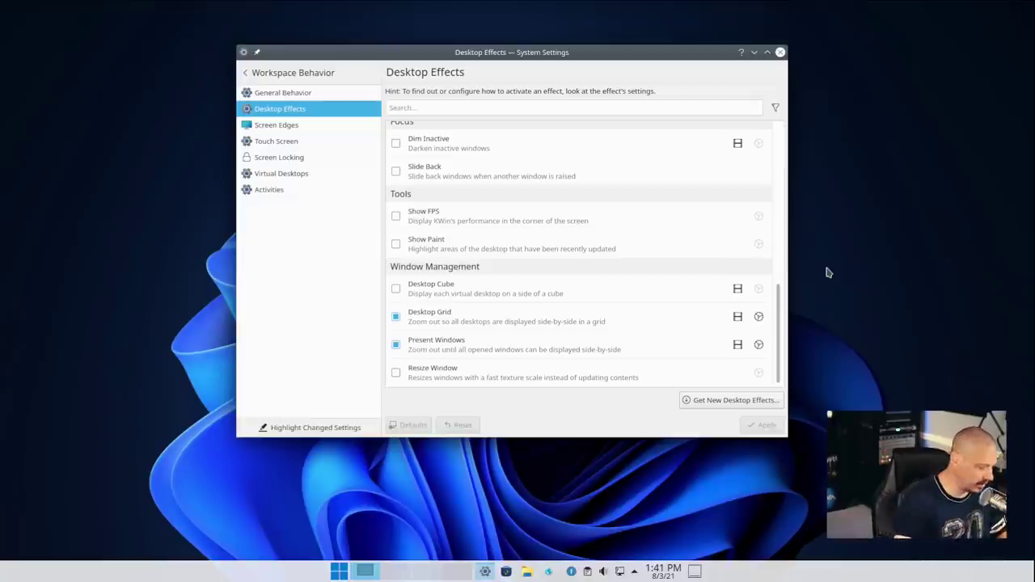
key(ctrl+F8)
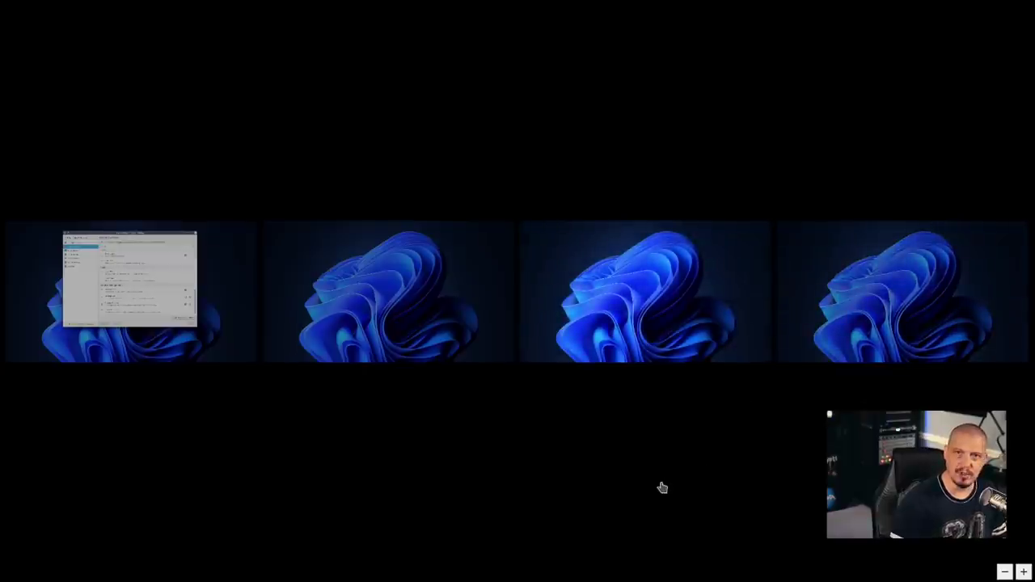
key(Escape)
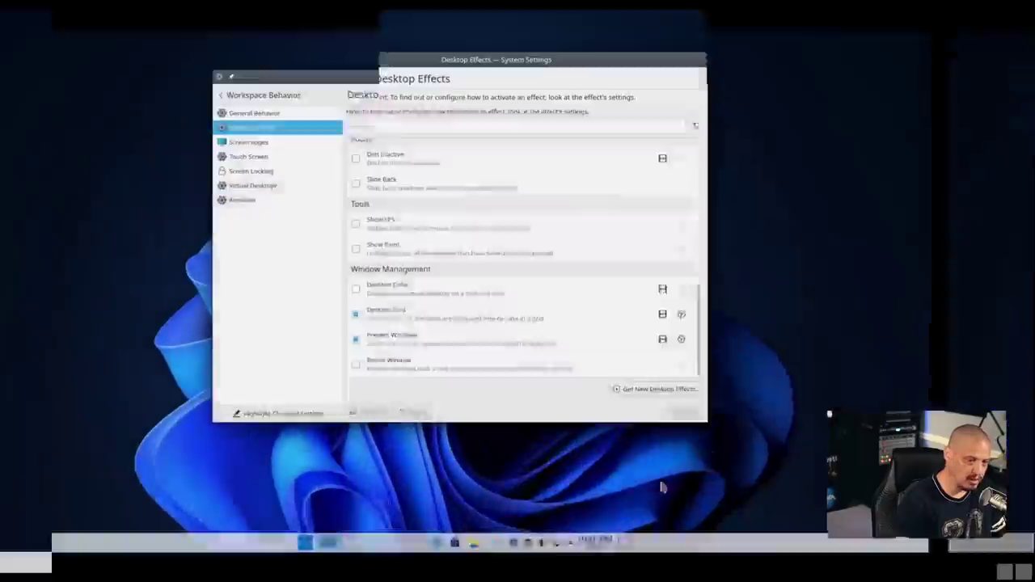
Enable the Desktop Cube effect under Window Management and apply the change
click(393, 293)
click(395, 299)
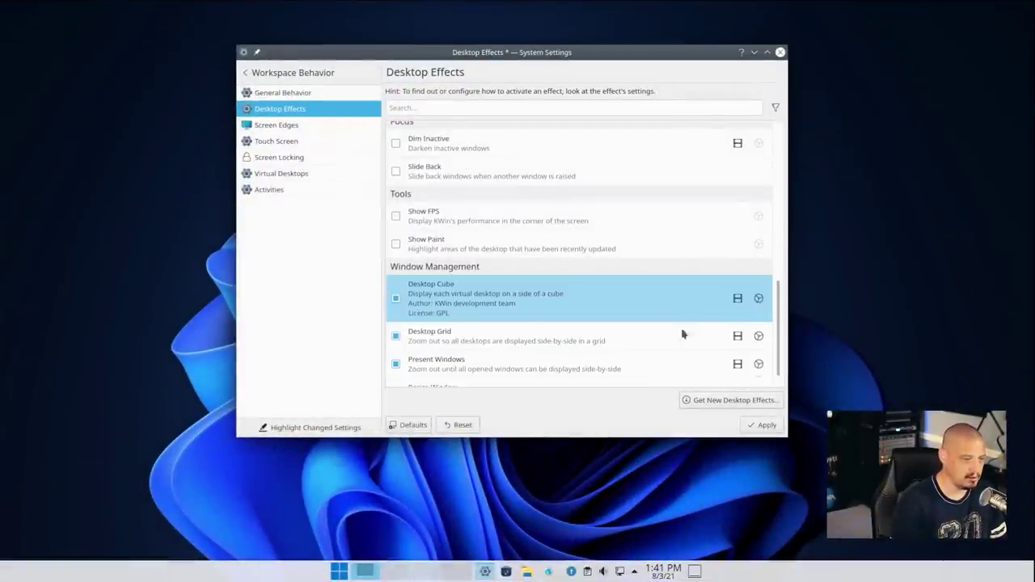
click(762, 426)
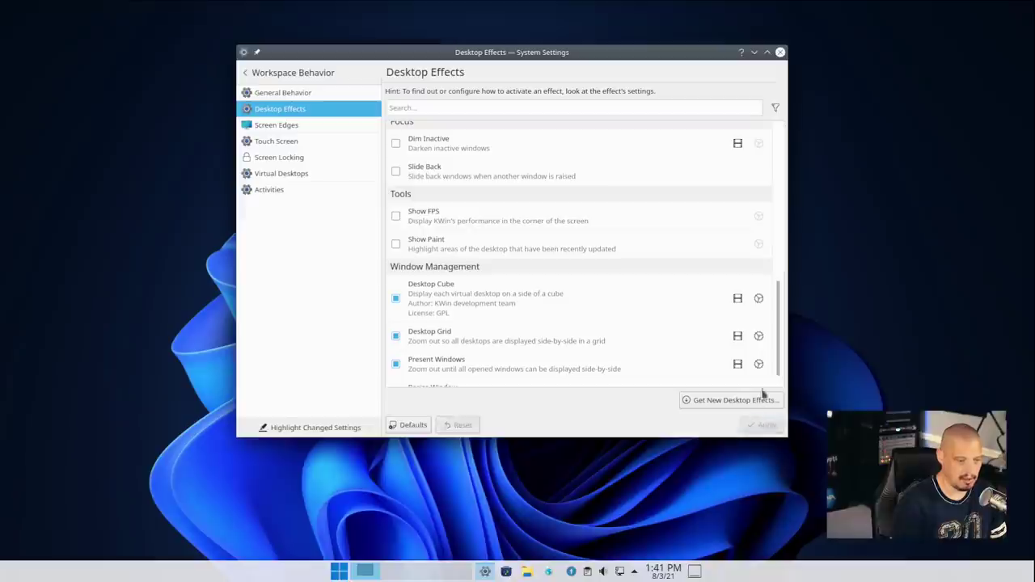
Look up the Desktop Cube's activation shortcut in its settings, and use the cube to rotate to Desktop 4
click(758, 299)
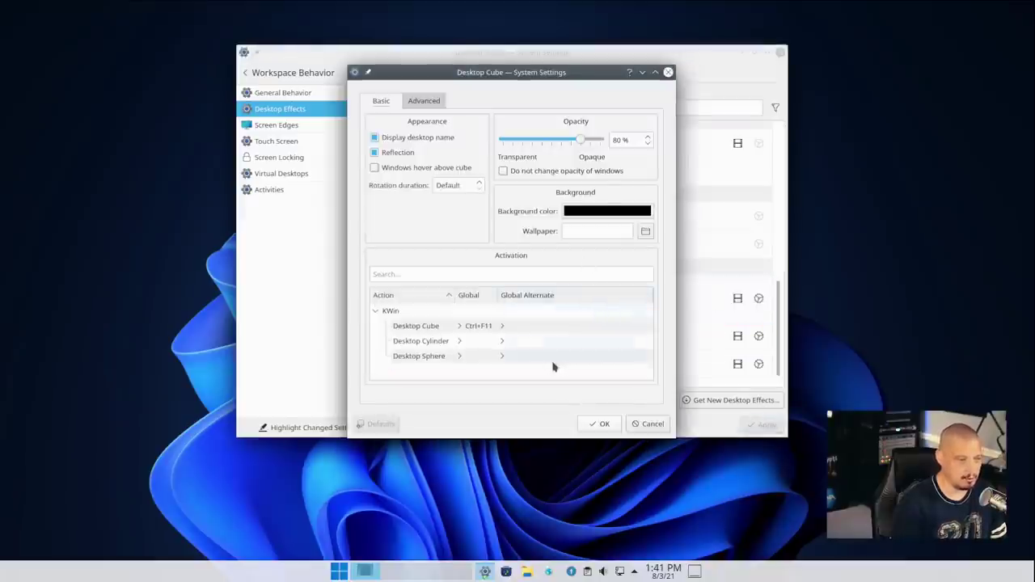
click(668, 72)
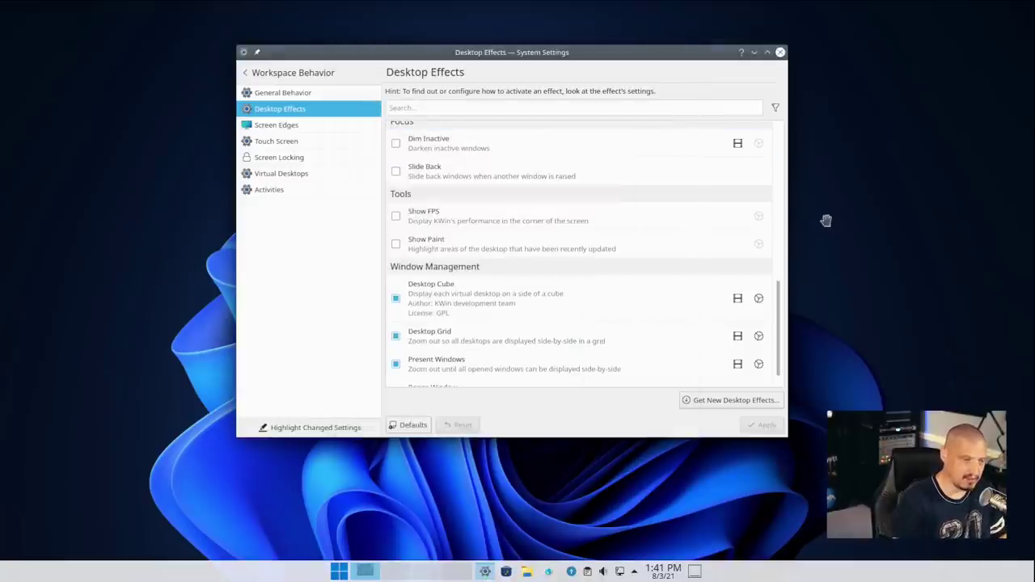
key(ctrl+F11)
drag(826, 220, 118, 257)
drag(575, 259, 393, 276)
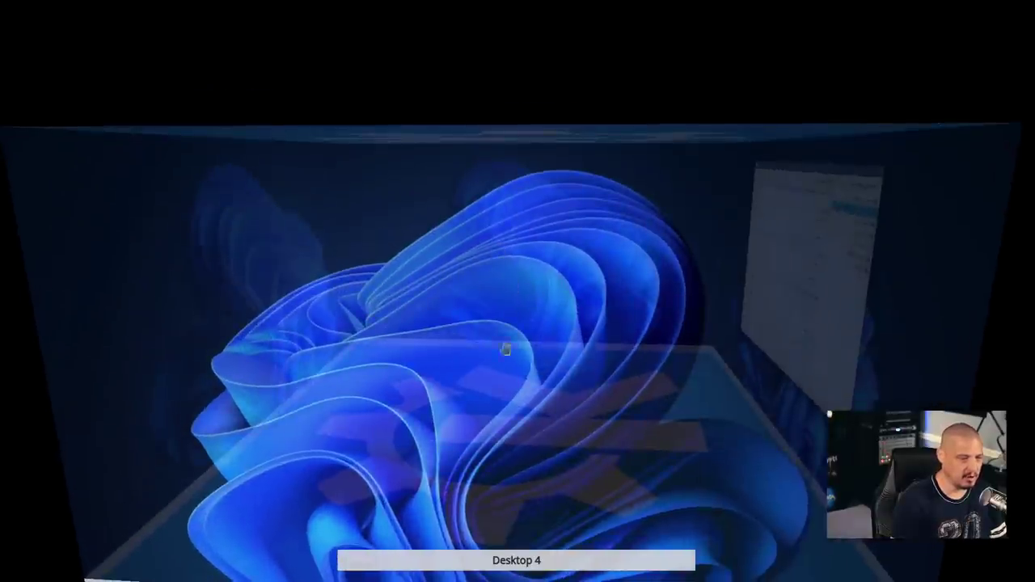
click(565, 298)
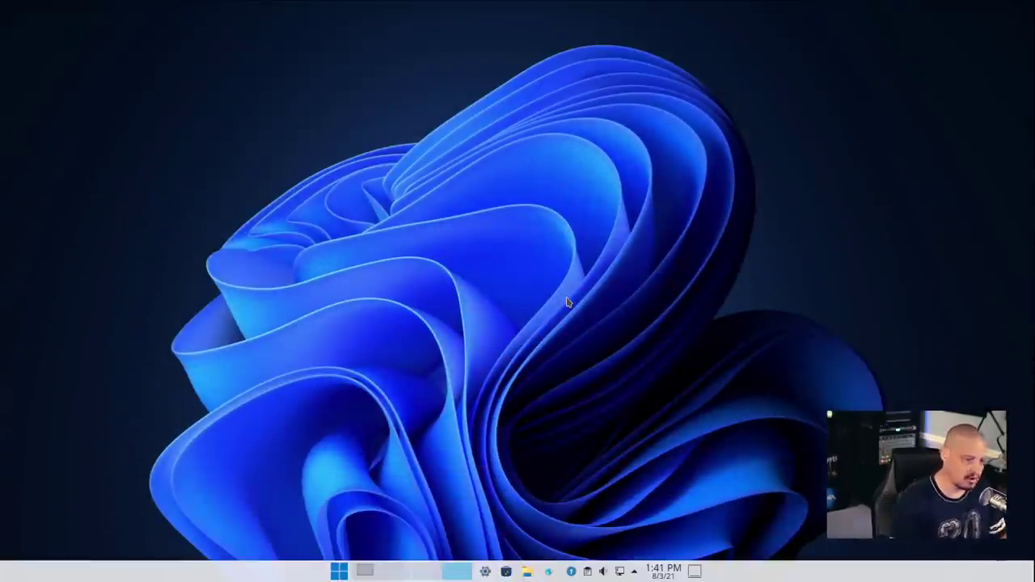
Rotate the desktop cube from Desktop 4 back to Desktop 1 and select that desktop
key(ctrl+F11)
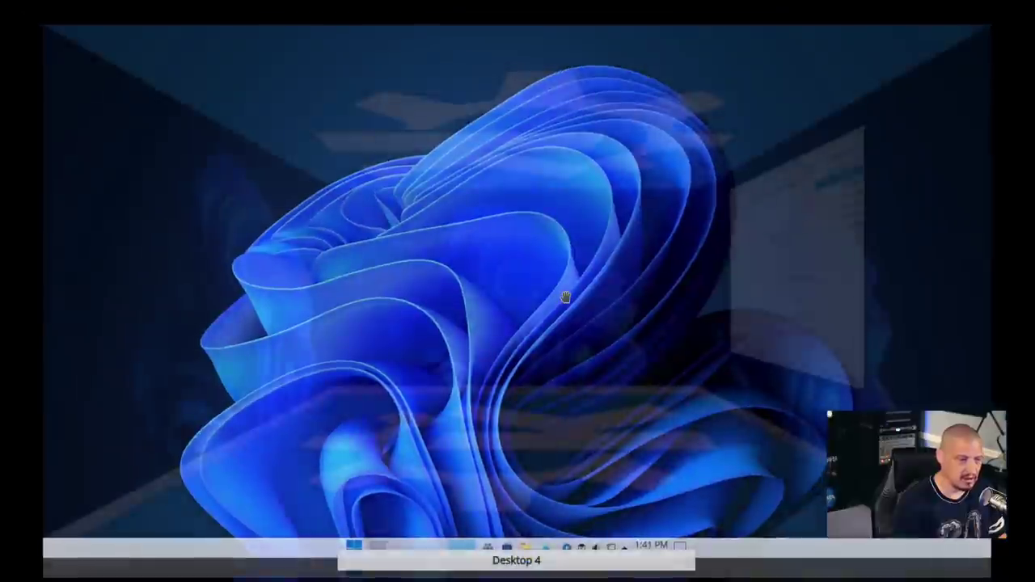
drag(566, 297, 351, 295)
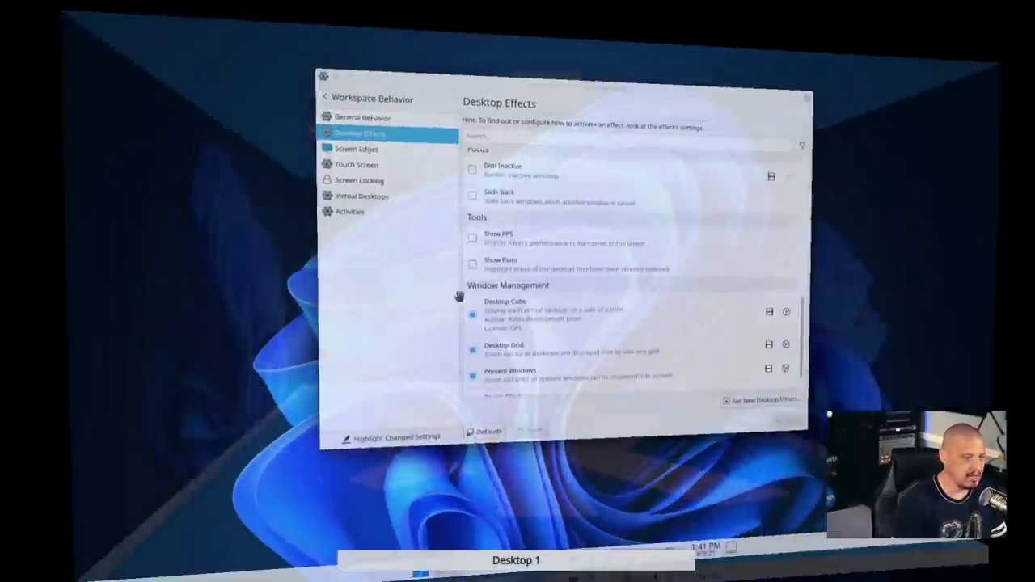
click(460, 295)
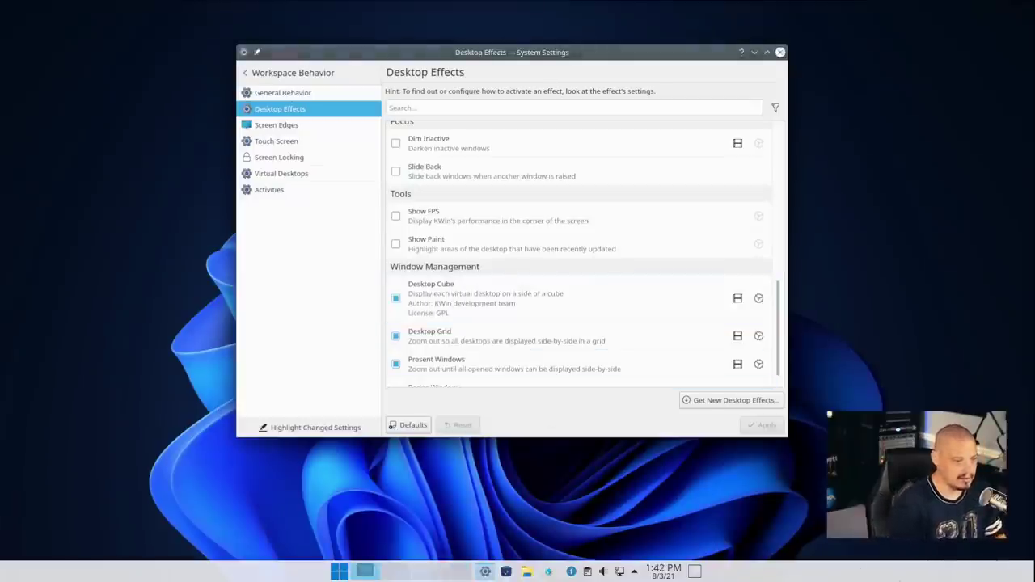
Look up the Present Windows shortcuts, open Dolphin on Desktop 2, and use the all-desktops view to return to the Present Windows dialog
mouse_move(463, 565)
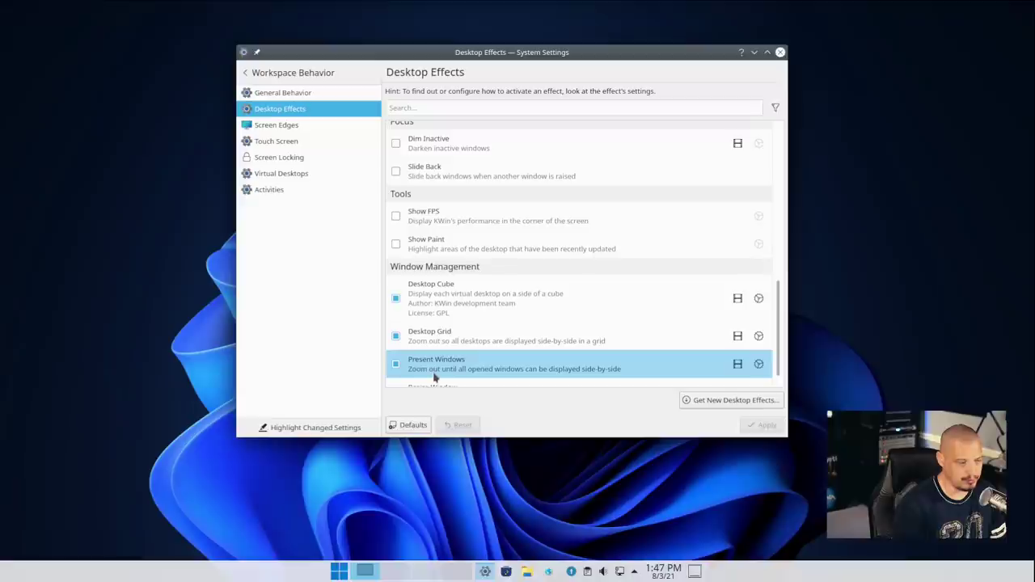
click(758, 364)
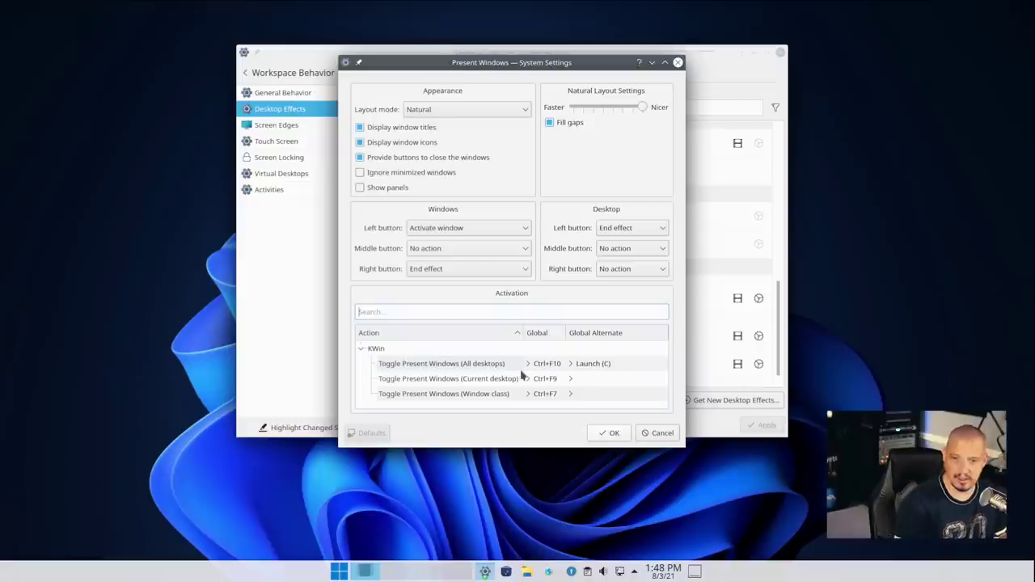
click(390, 572)
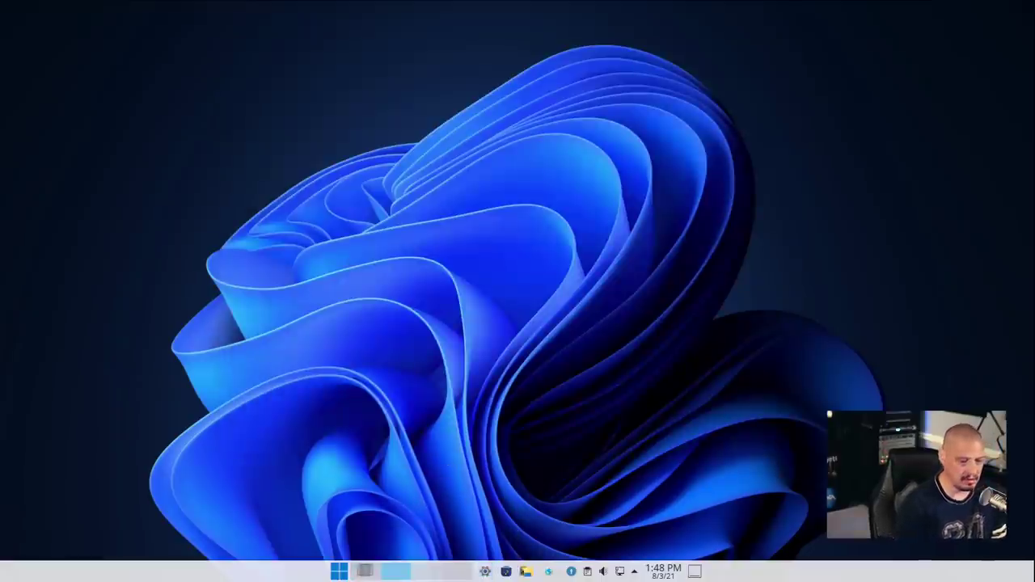
click(526, 572)
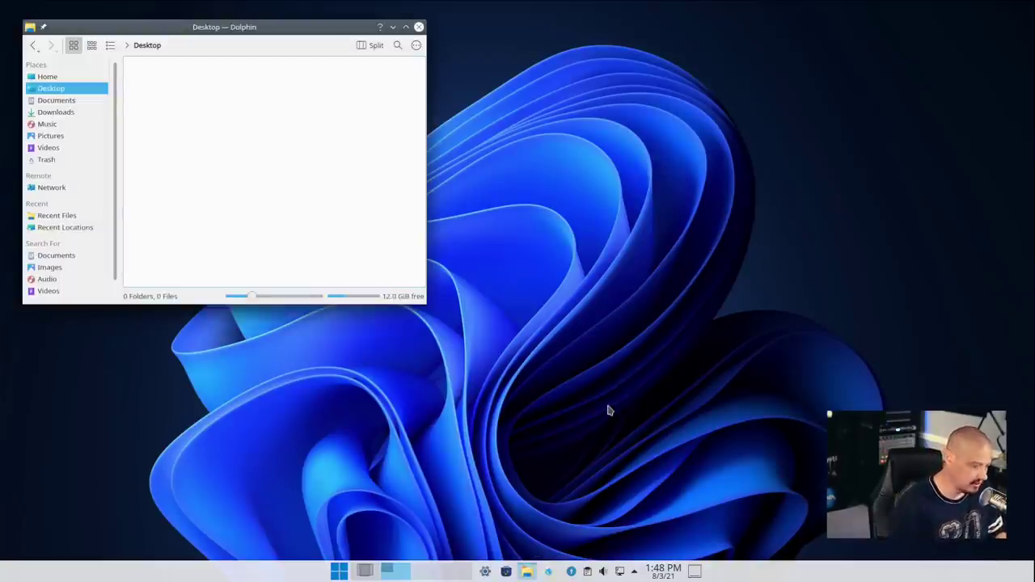
key(ctrl+F9)
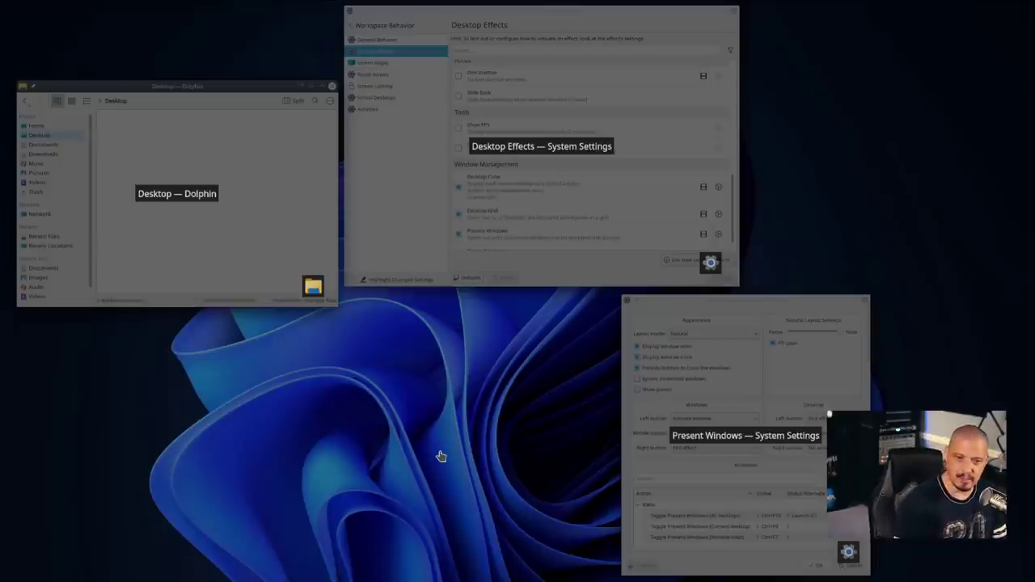
click(629, 392)
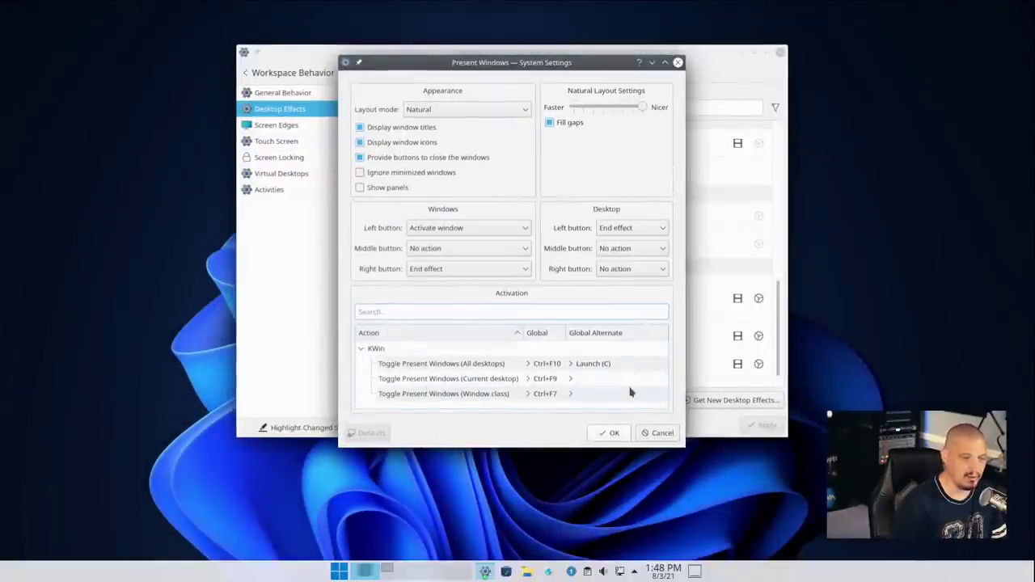
Show only the System Settings windows with Present Windows (Window class), before and after opening a second Dolphin window on Desktop 1
key(ctrl+F7)
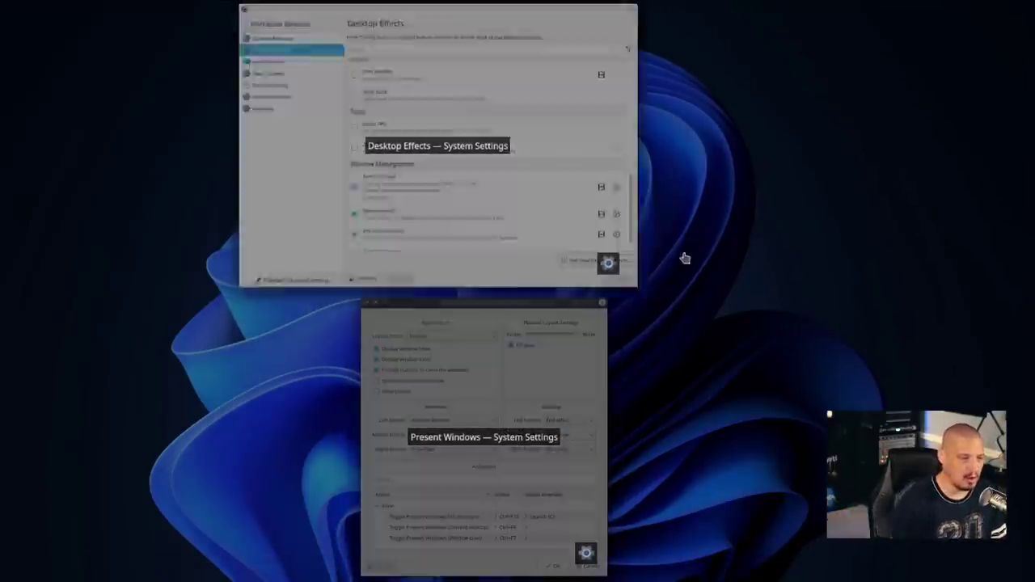
click(512, 397)
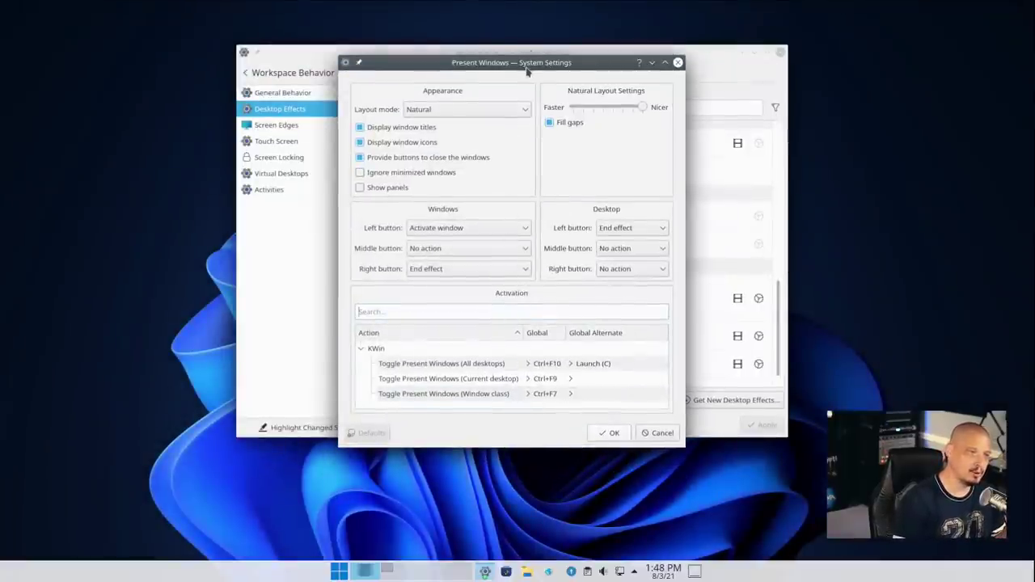
drag(526, 71, 536, 92)
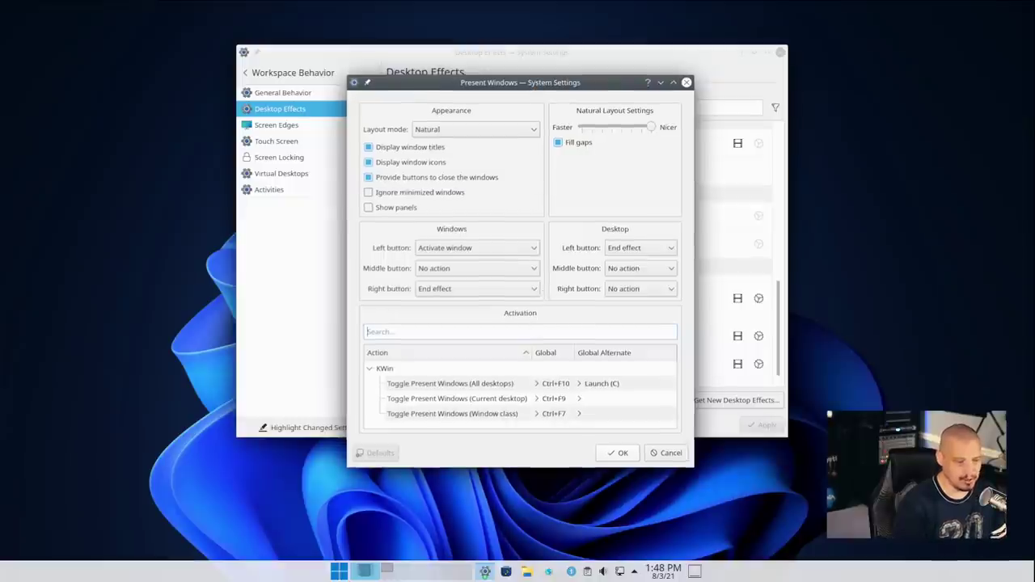
click(526, 570)
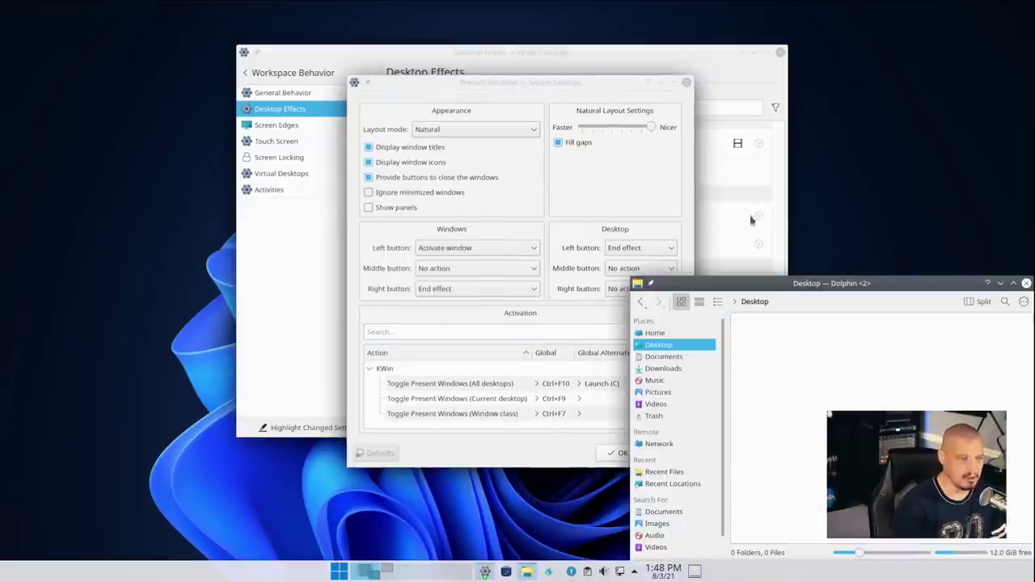
click(518, 88)
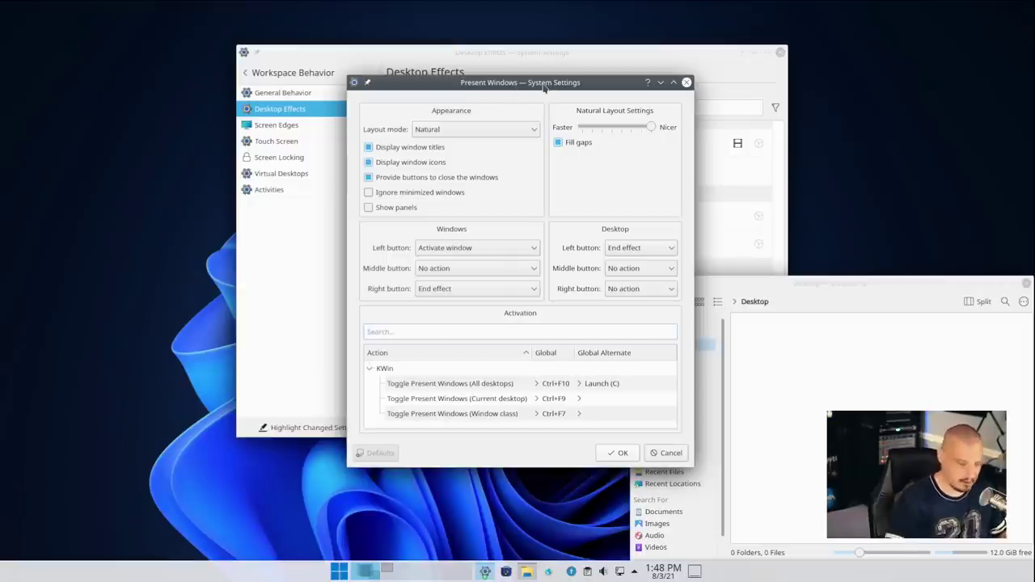
key(ctrl+F7)
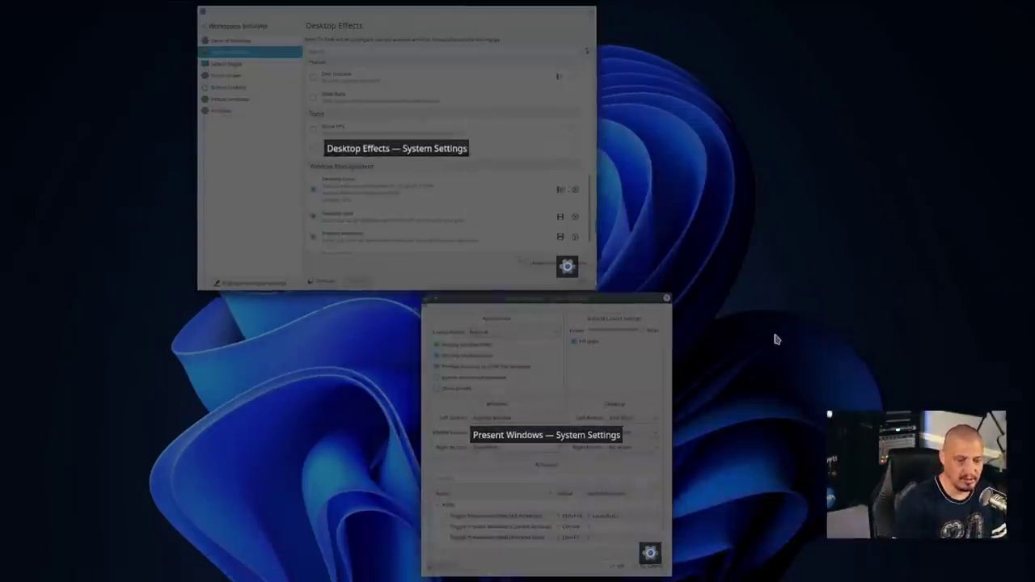
click(776, 338)
Show the Home folder in Desktop 1's Dolphin window, and switch to the Dolphin window on Desktop 2 through Present Windows (Window class)
click(776, 338)
drag(808, 284, 726, 250)
click(573, 298)
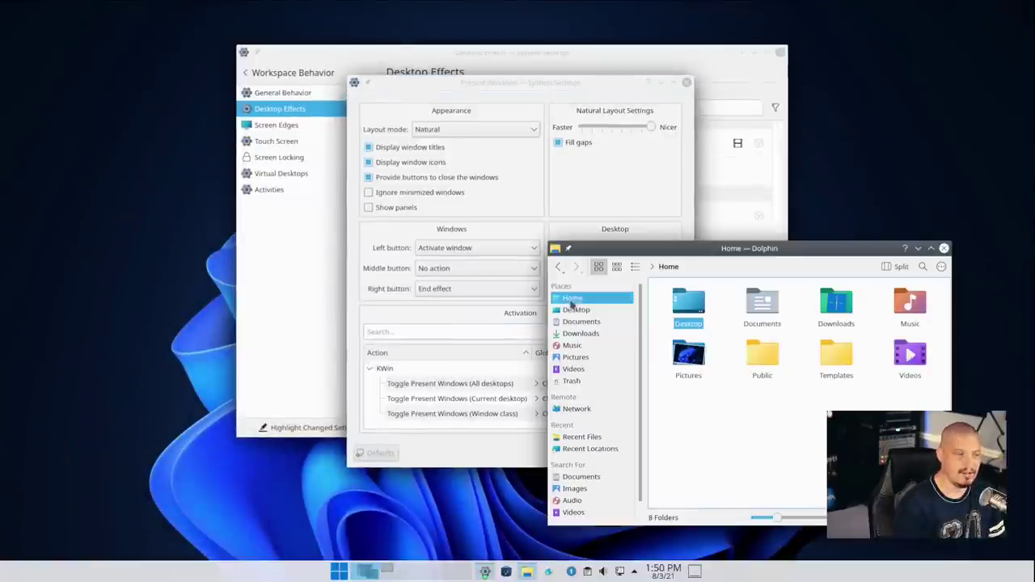
click(761, 444)
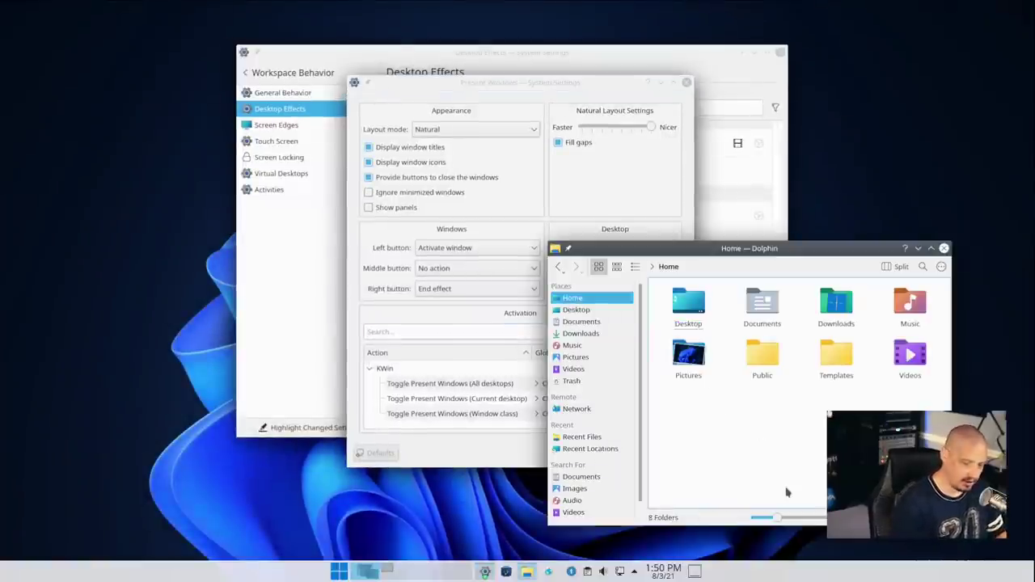
key(ctrl+F7)
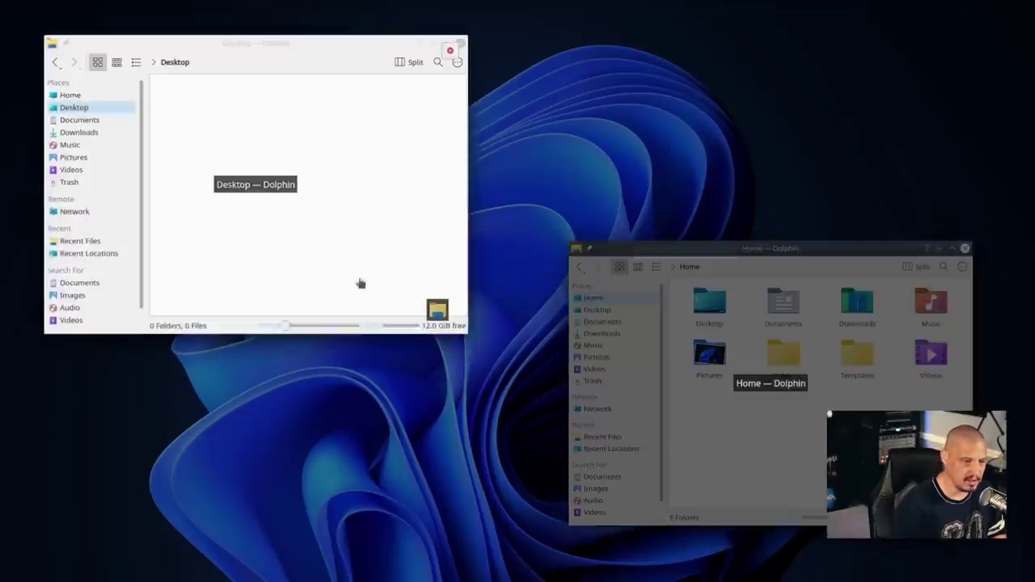
click(309, 184)
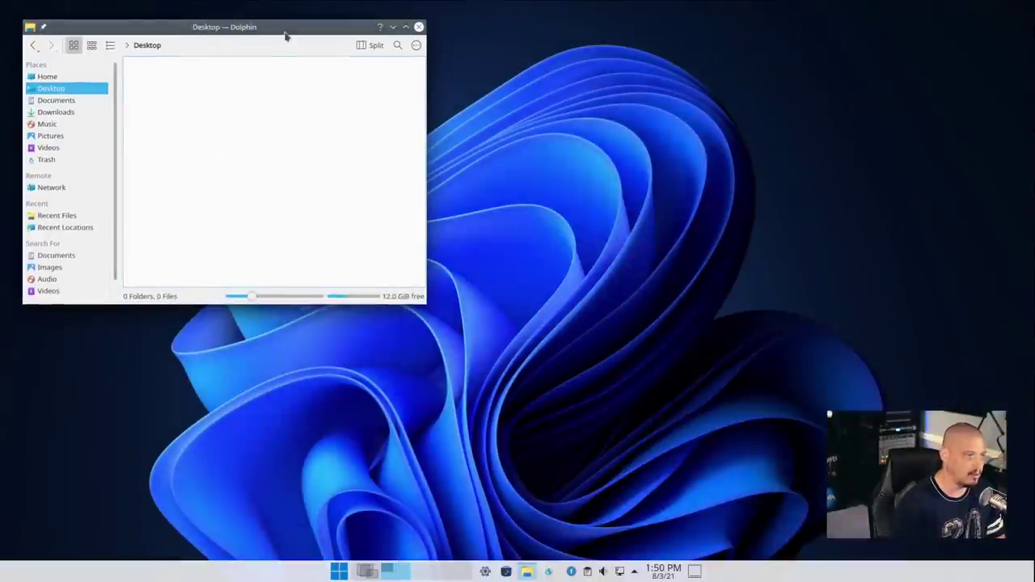
Close the Dolphin windows on Desktop 2 and Desktop 1, along with the Present Windows dialog and System Settings
drag(285, 36, 477, 89)
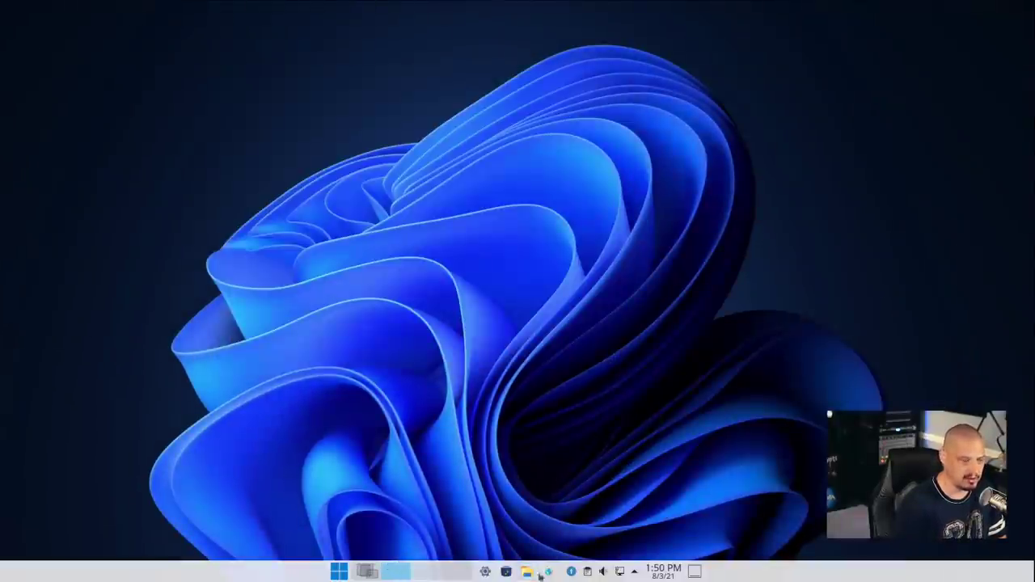
click(611, 80)
click(368, 571)
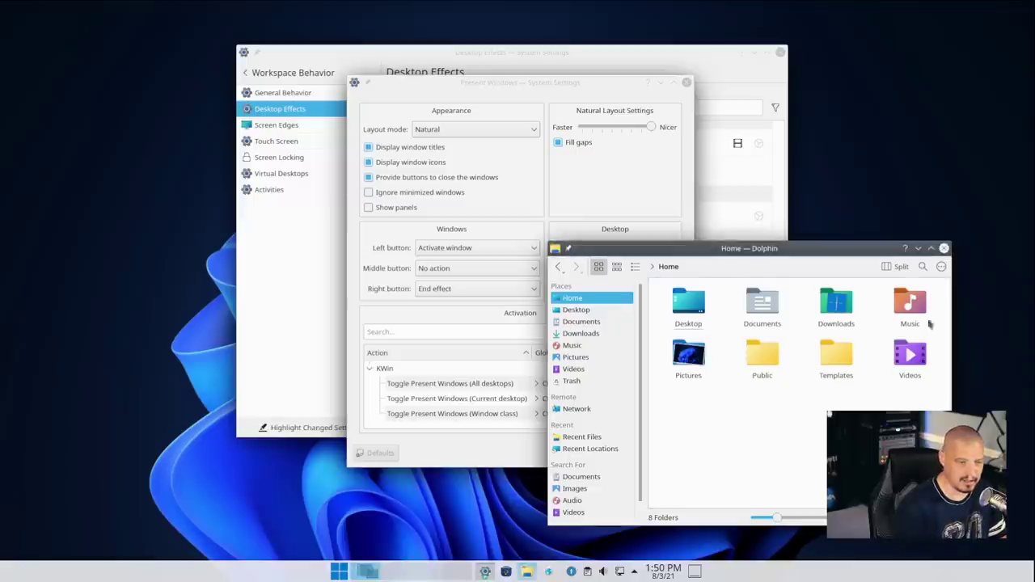
click(943, 248)
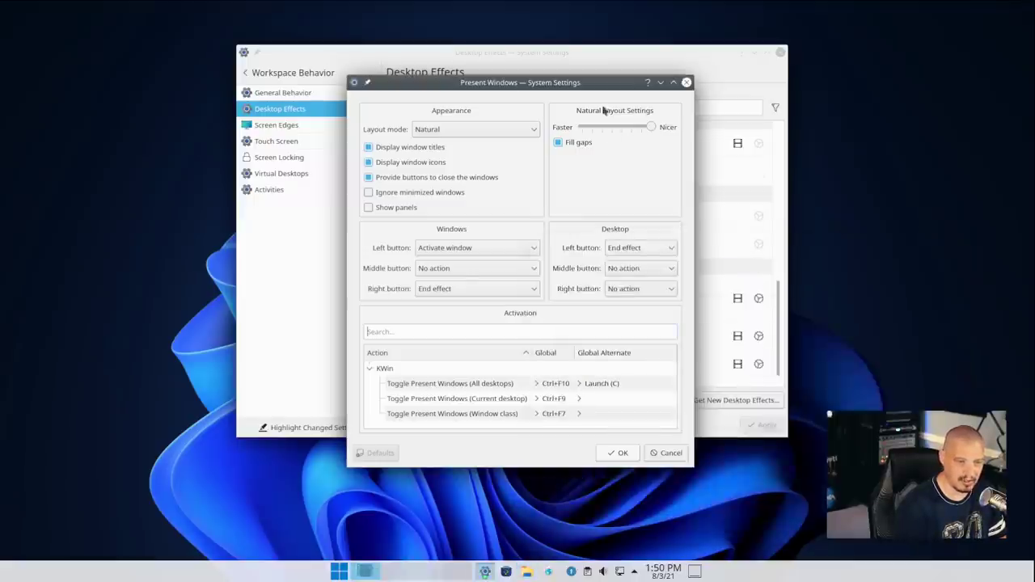
click(686, 82)
click(781, 52)
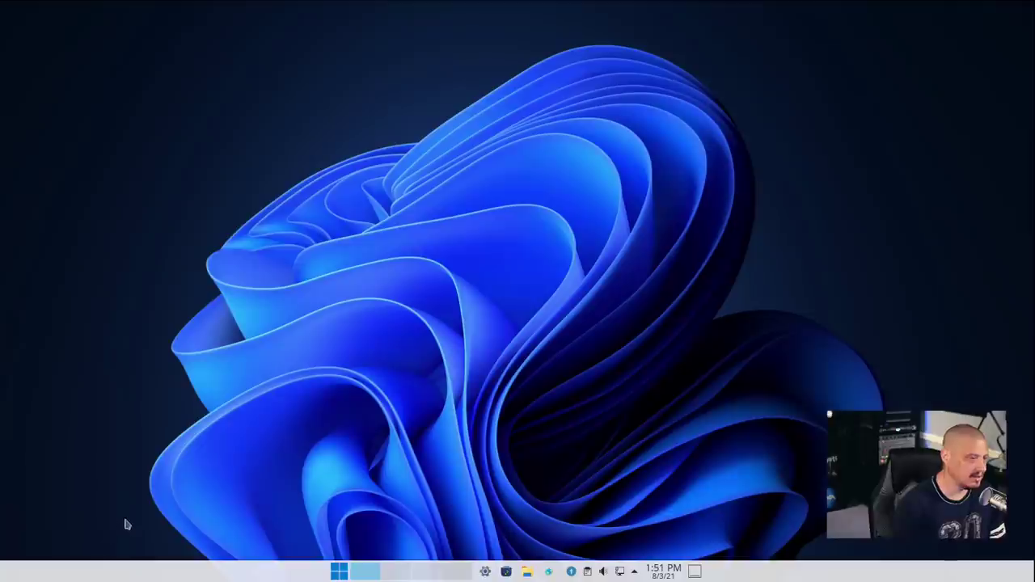
Search the desktop widgets for "clock", place a Digital Clock on the desktop's upper middle area, and close the widget list
right_click(103, 217)
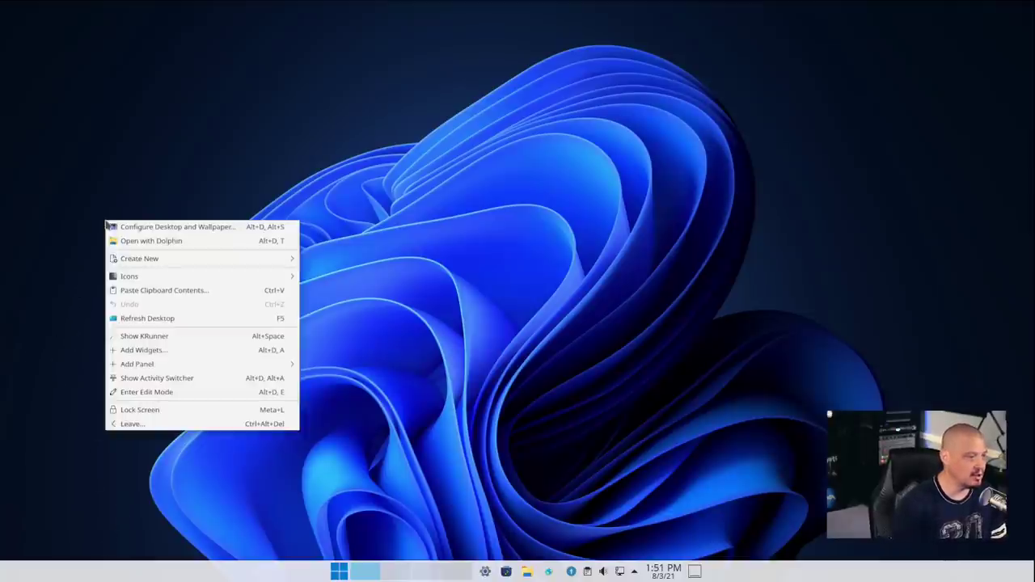
click(187, 350)
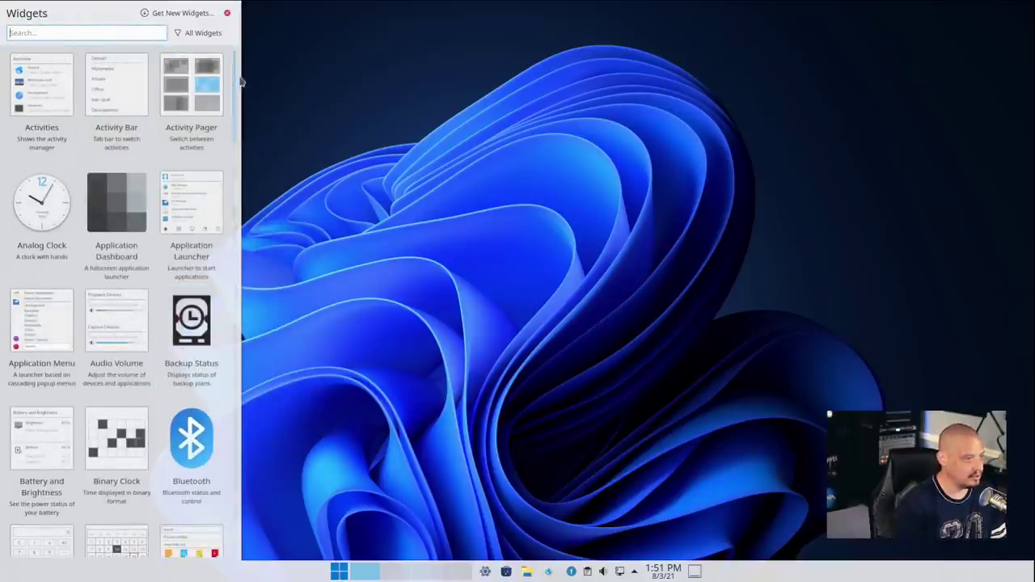
drag(232, 78, 260, 5)
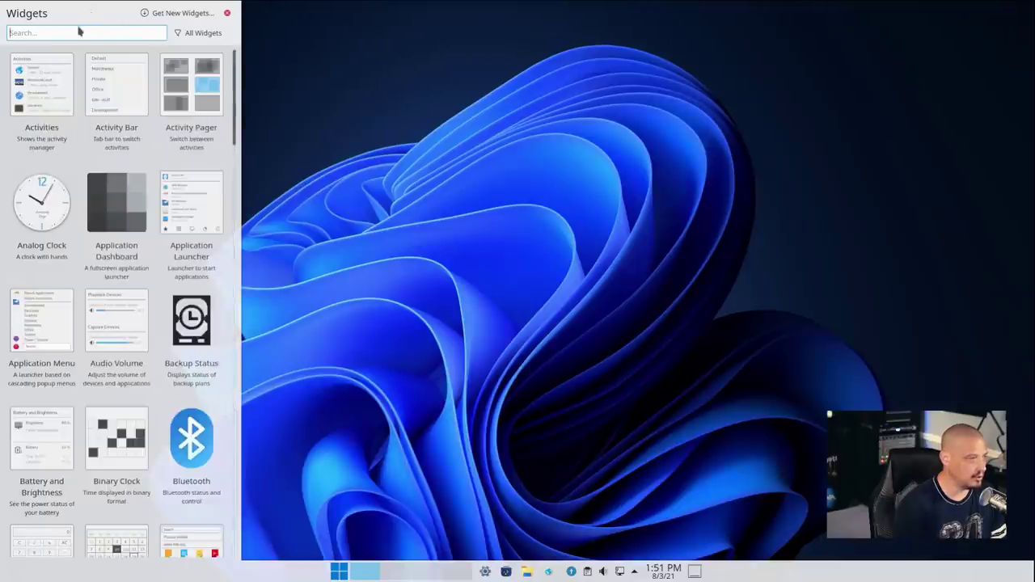
text(clock)
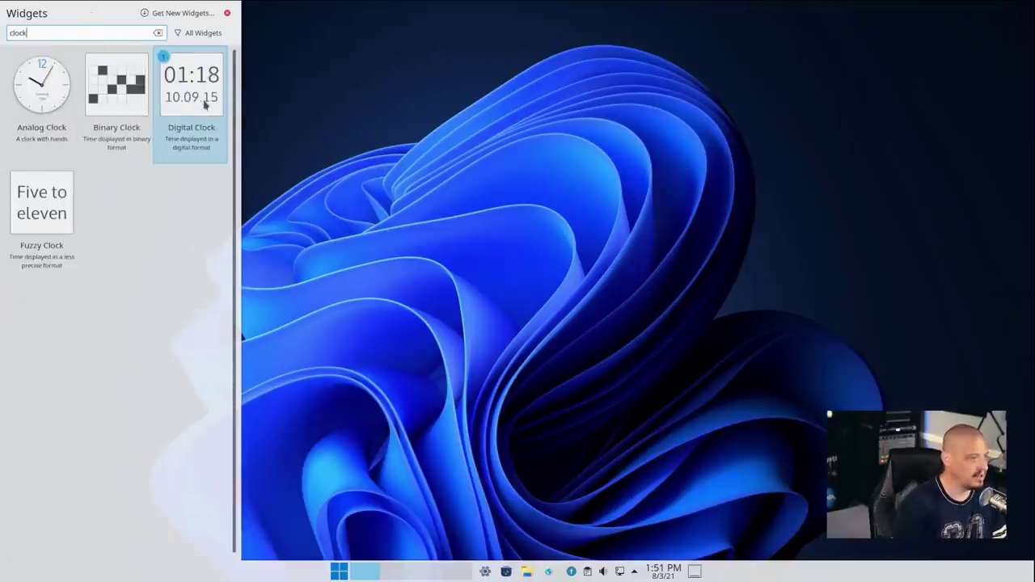
drag(203, 103, 557, 139)
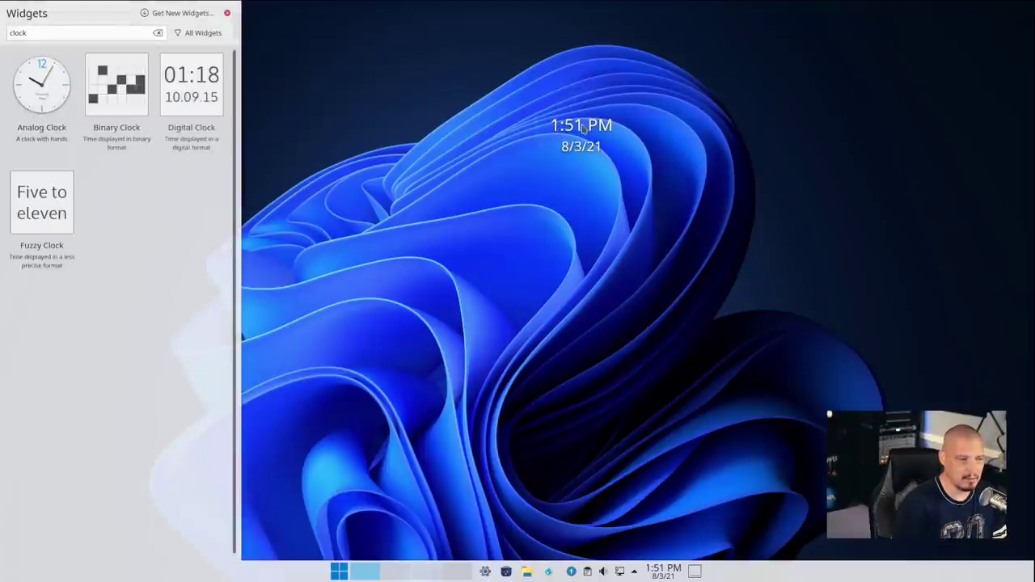
click(227, 14)
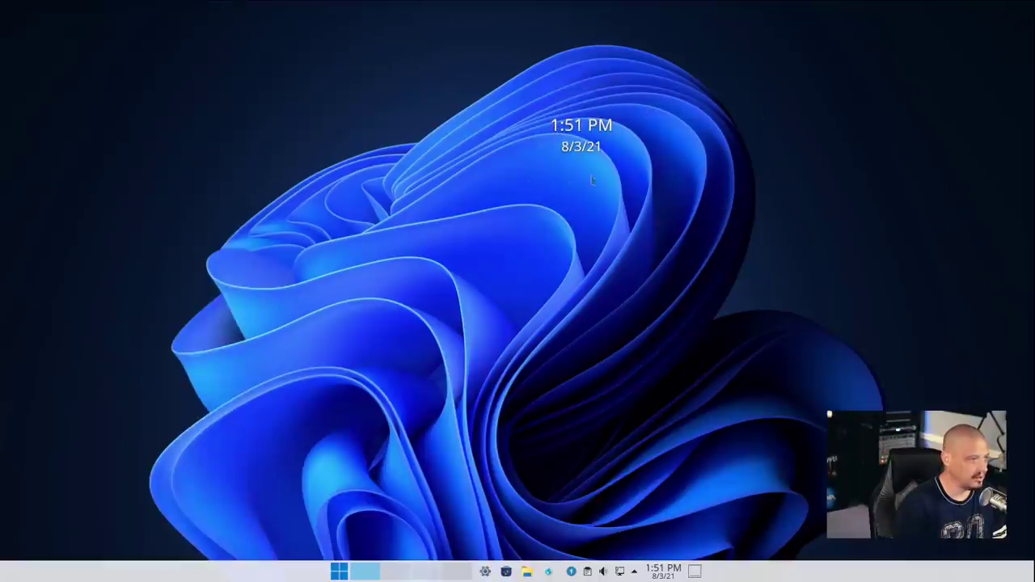
Enter the desktop's edit mode, enlarge the Digital Clock in the desktop's upper-right corner, and turn on its background
right_click(584, 121)
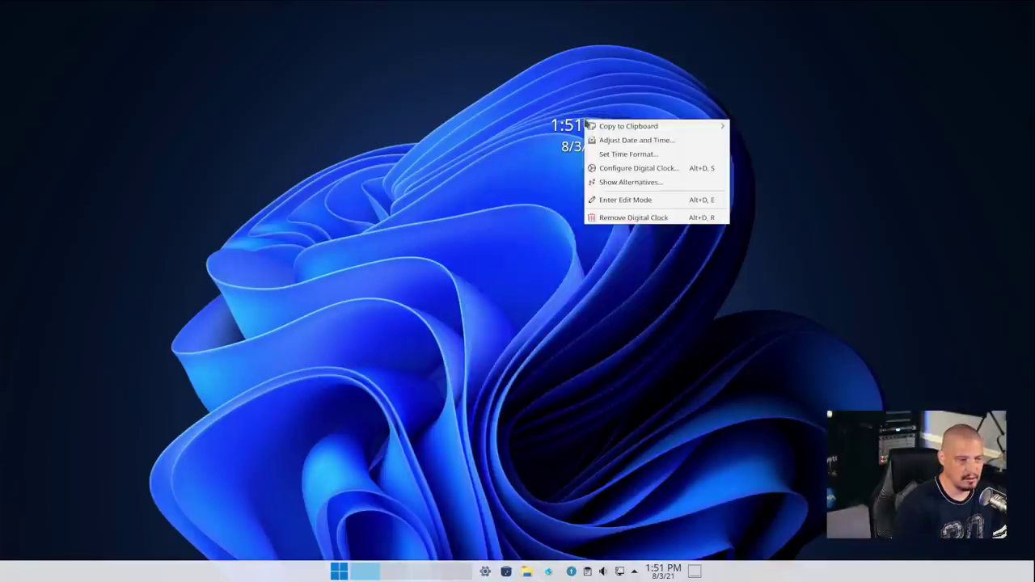
click(664, 205)
drag(610, 120, 1025, 27)
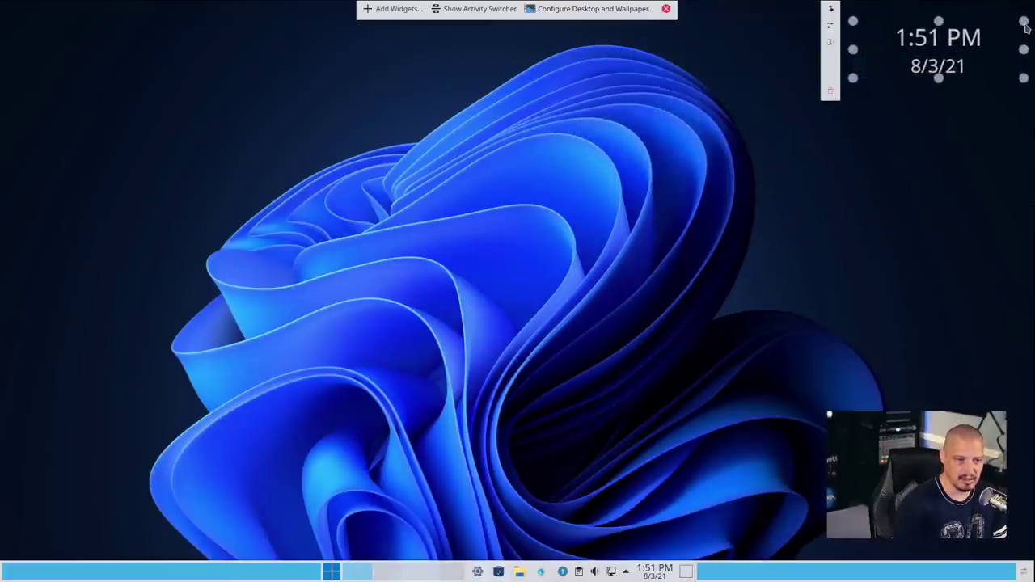
click(830, 42)
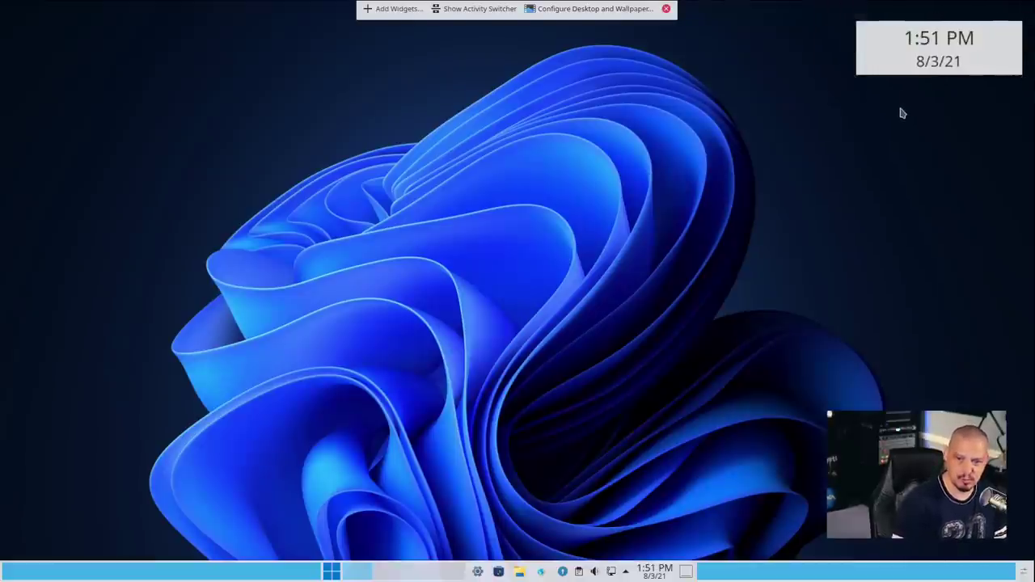
Set the desktop Digital Clock's font style to URW Gothic L
mouse_move(881, 50)
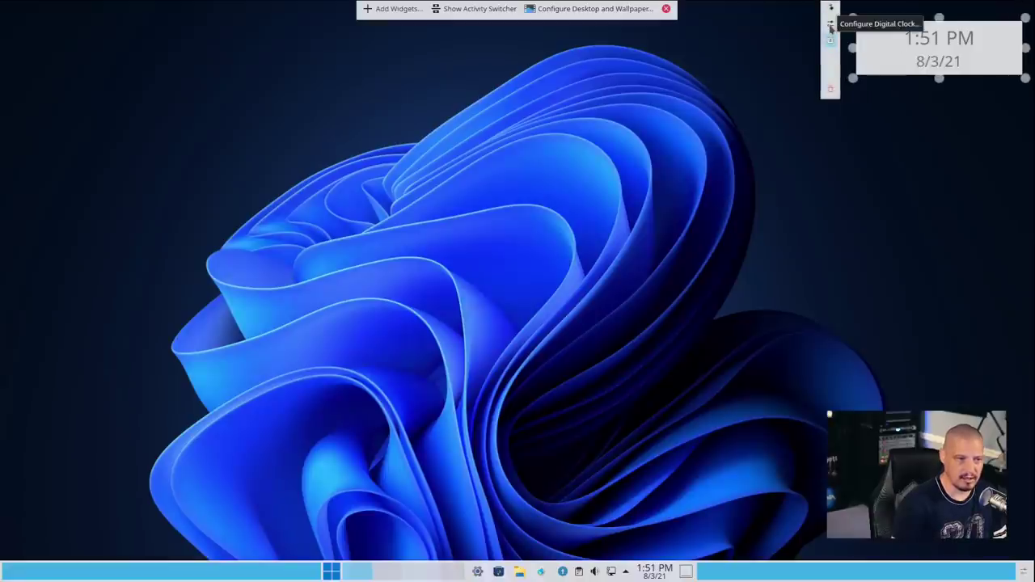
click(830, 27)
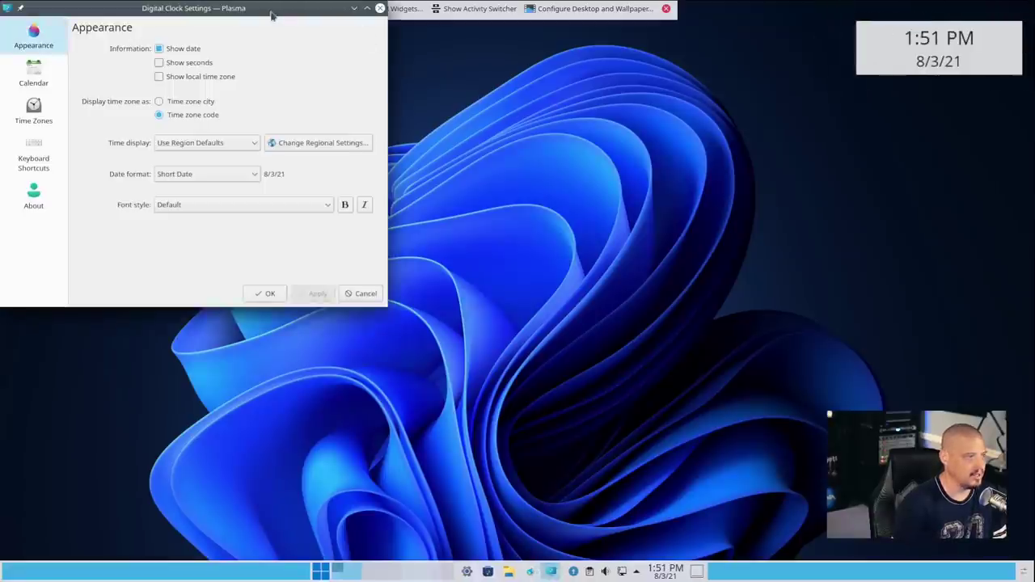
drag(111, 8, 222, 89)
drag(437, 98, 444, 43)
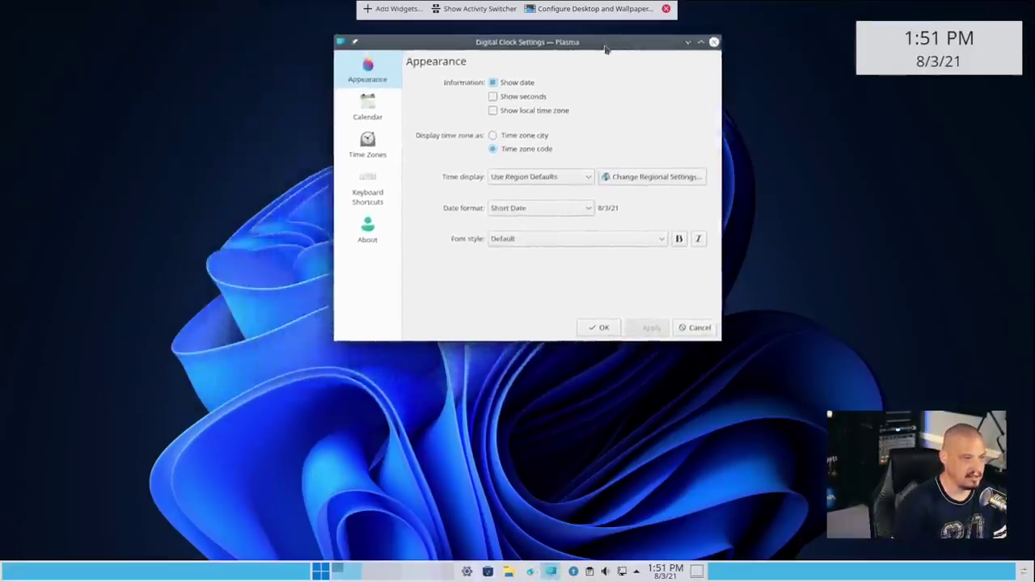
click(575, 238)
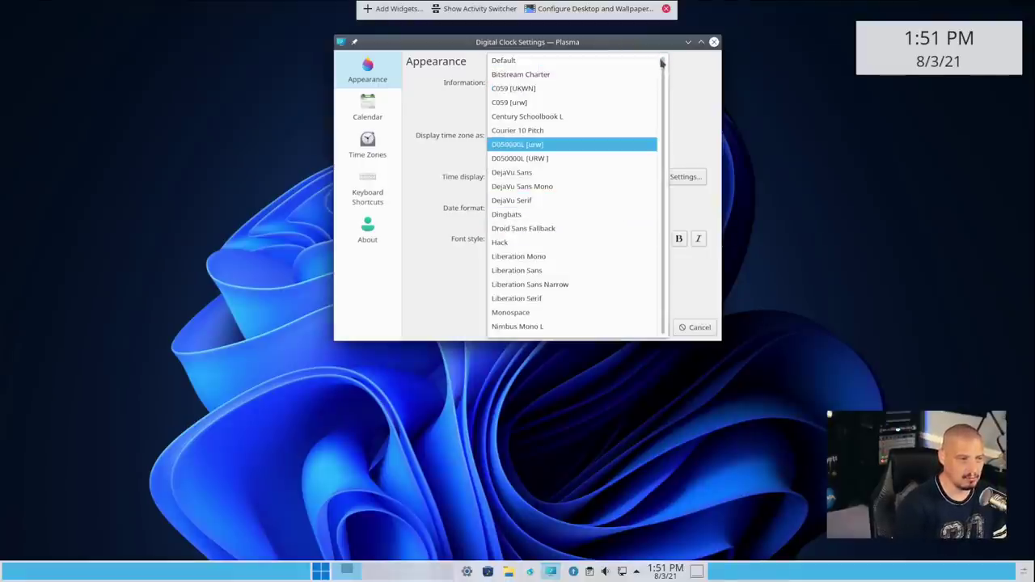
drag(663, 63, 657, 402)
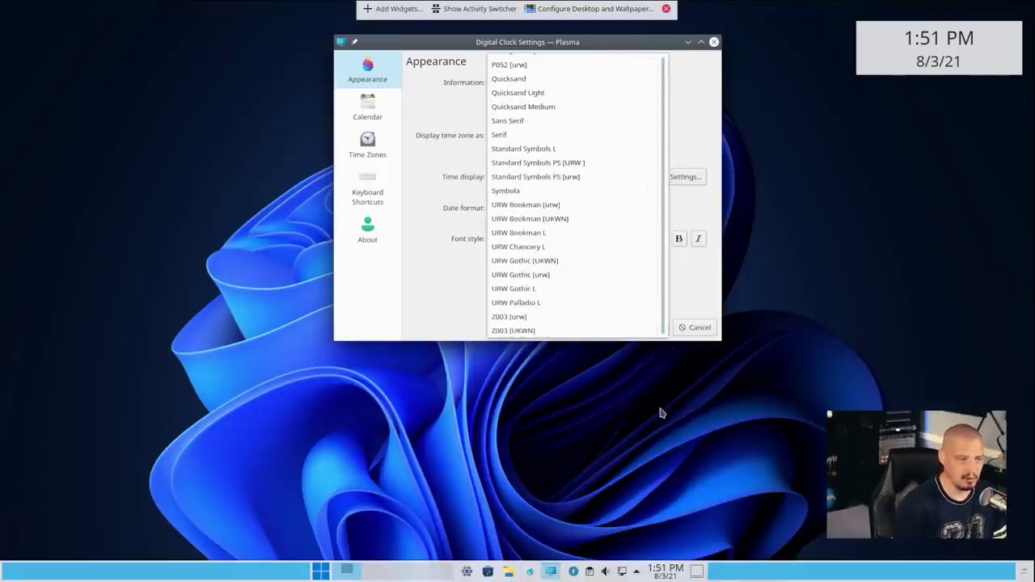
click(557, 291)
click(652, 327)
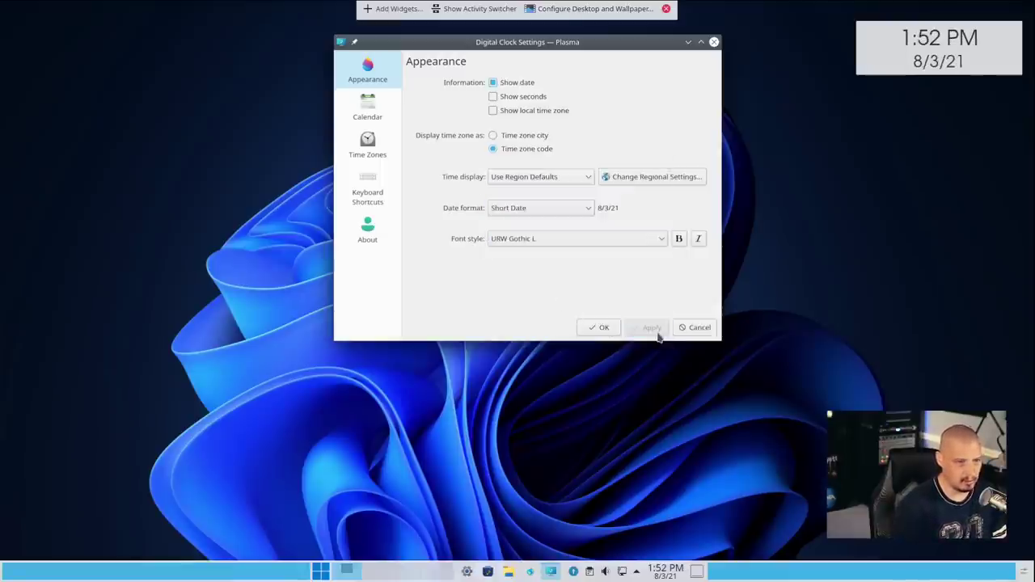
click(589, 331)
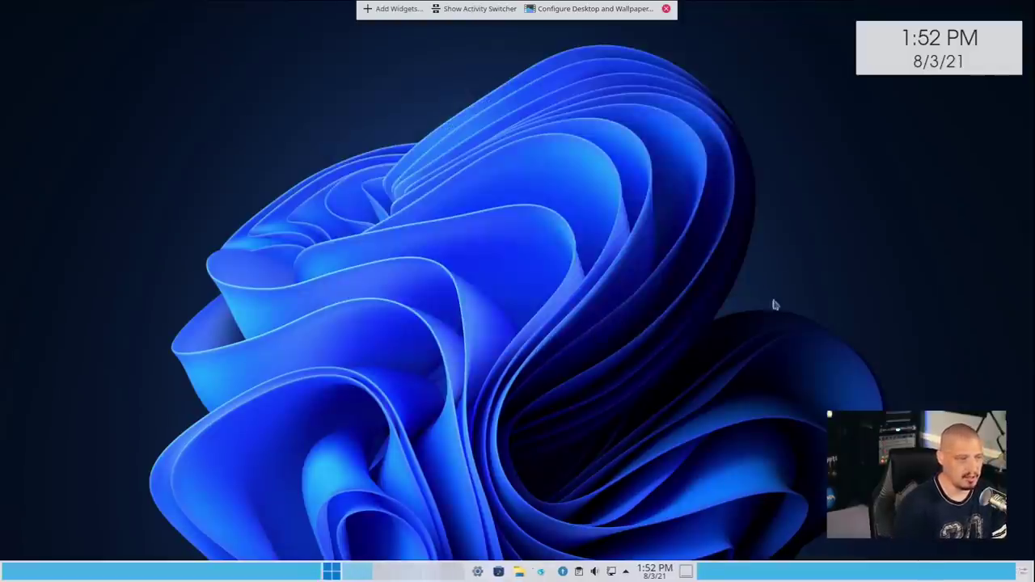
Search the desktop widgets for "weather" and place a Weather Report widget below the Digital Clock
click(394, 9)
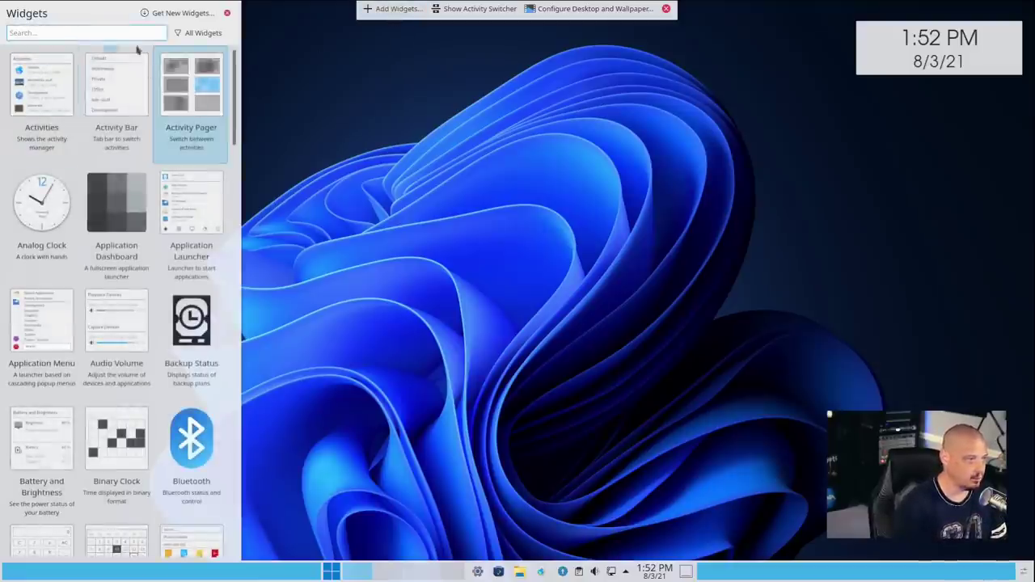
text(weather)
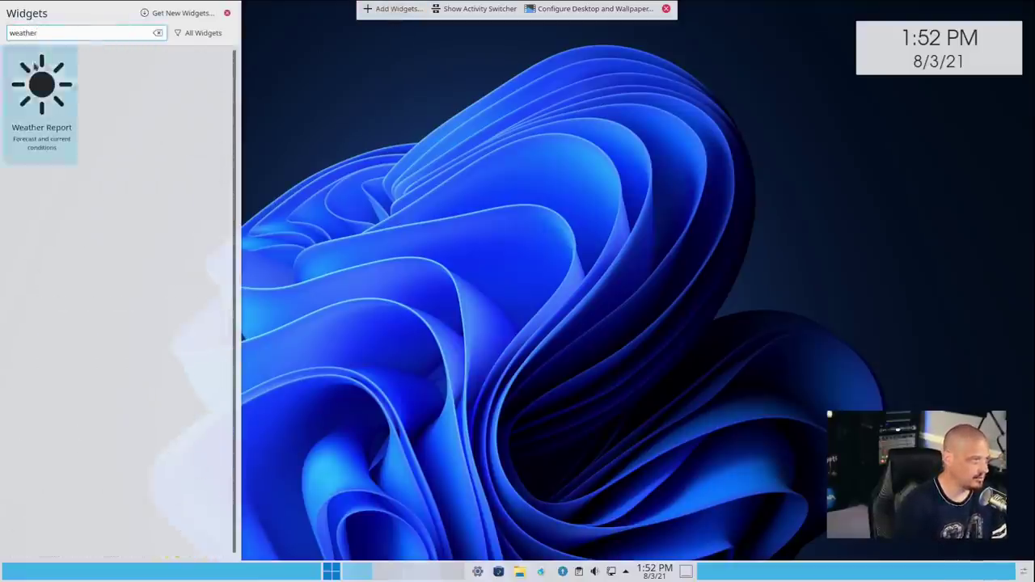
drag(41, 80, 769, 145)
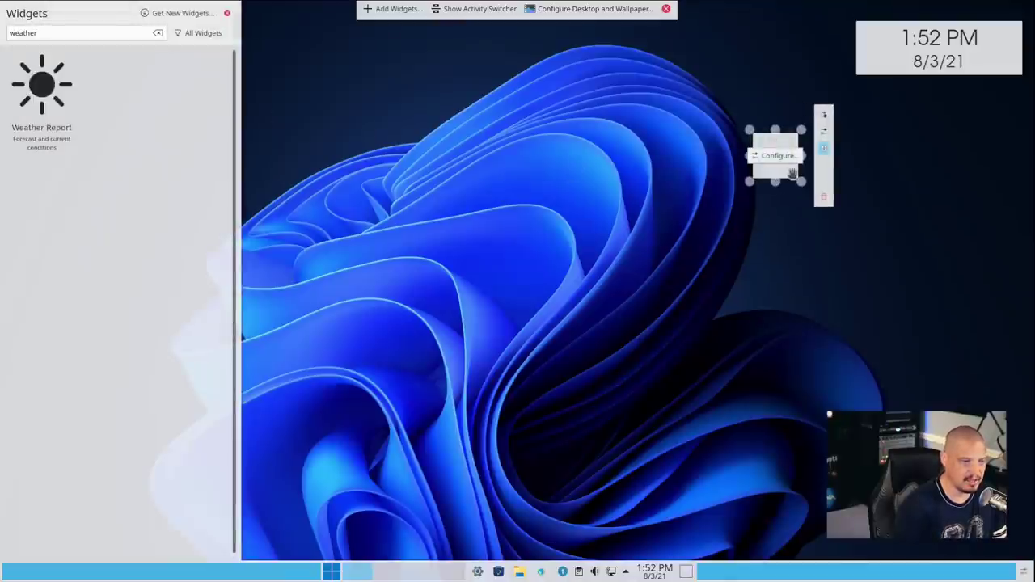
Set the Weather Report's location to Chicago / West Chicago, Dupage Airport, IL from the NOAA's National Weather Service provider, searching for "Chicago"
click(780, 156)
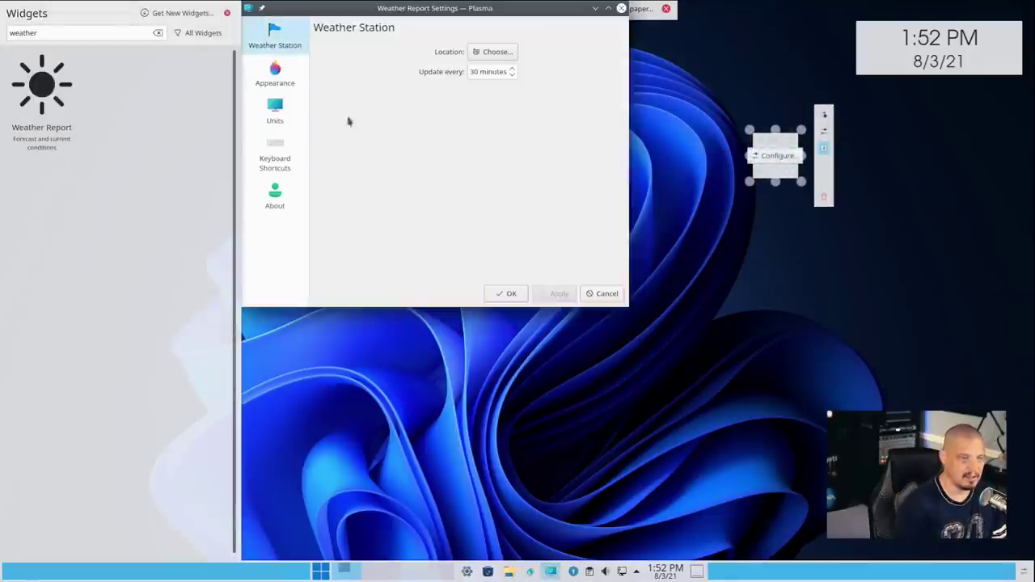
click(284, 72)
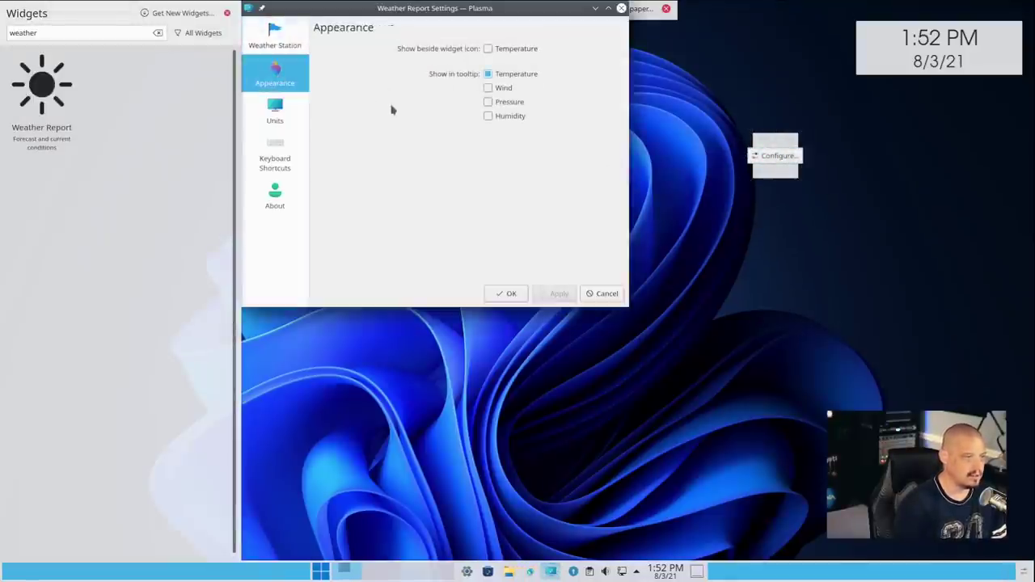
click(279, 118)
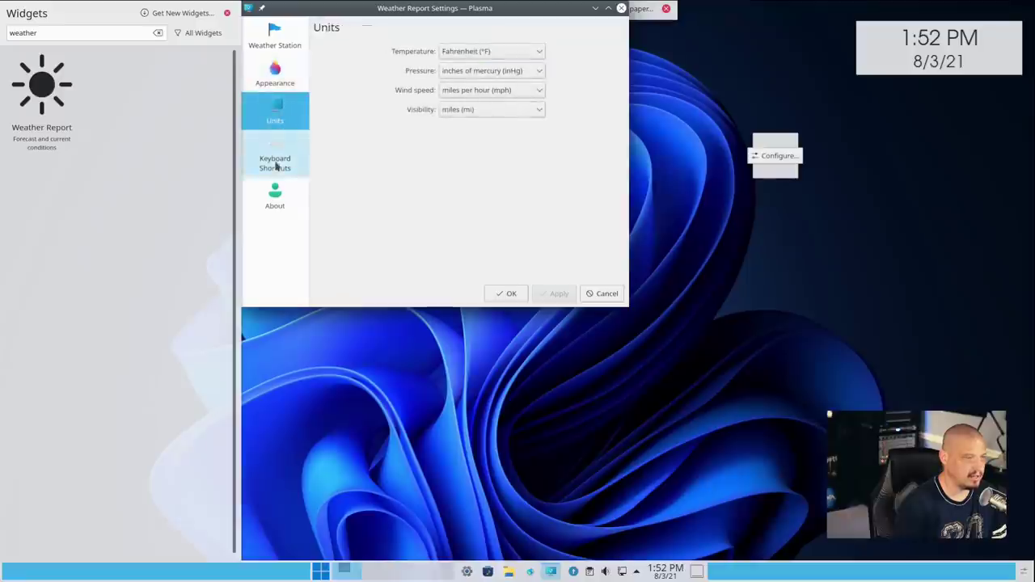
click(272, 47)
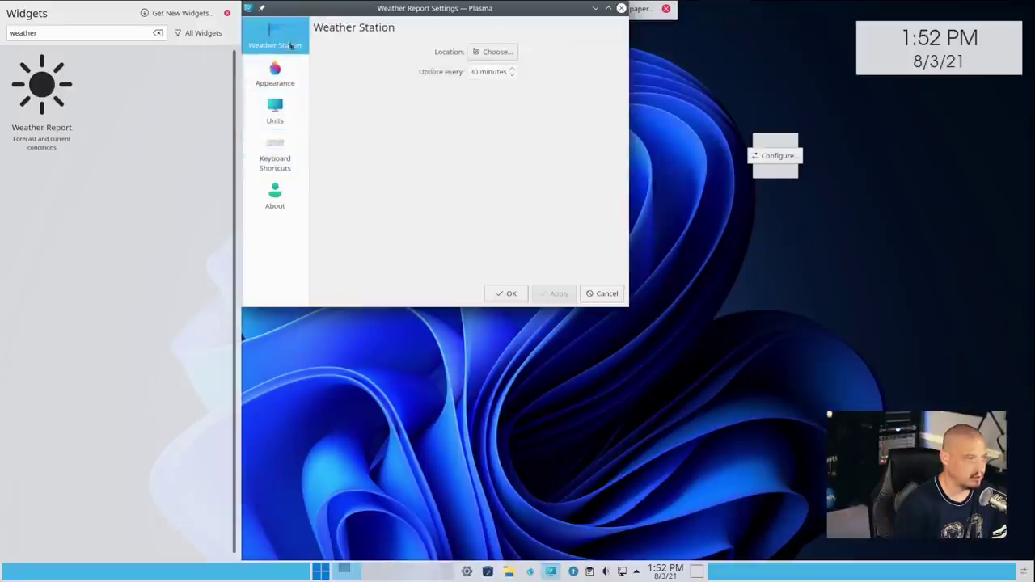
click(502, 53)
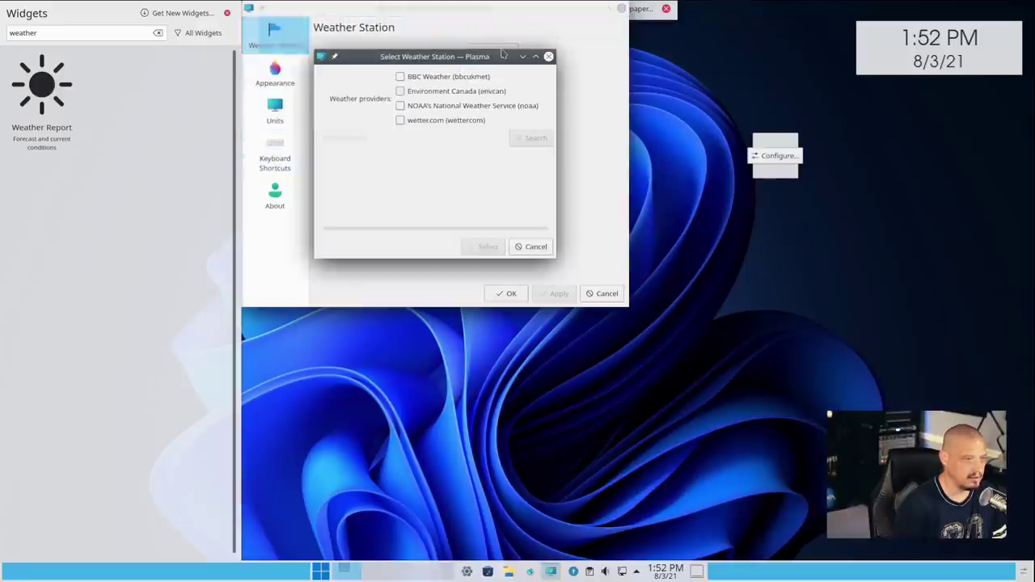
click(400, 105)
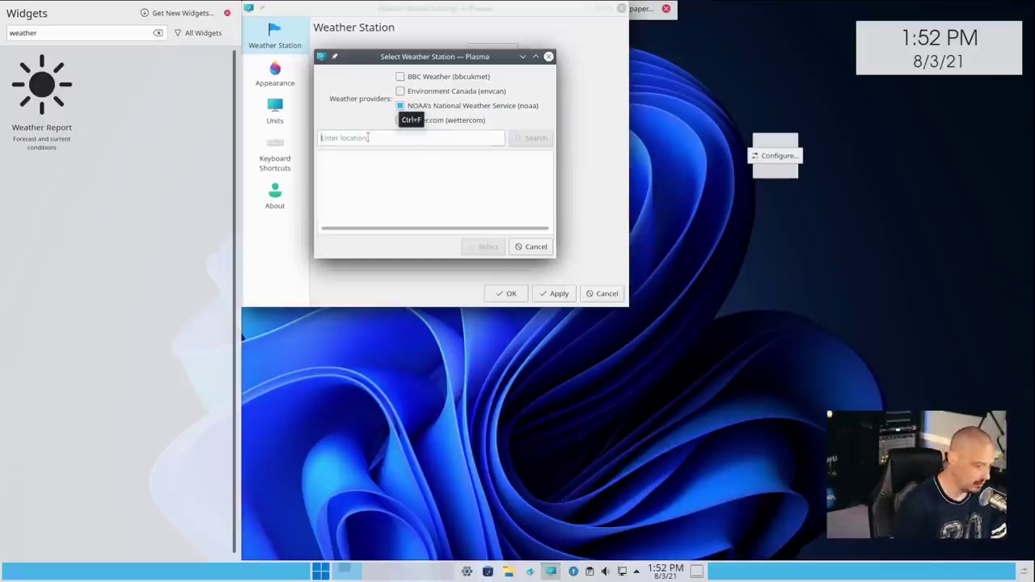
text(Chicago)
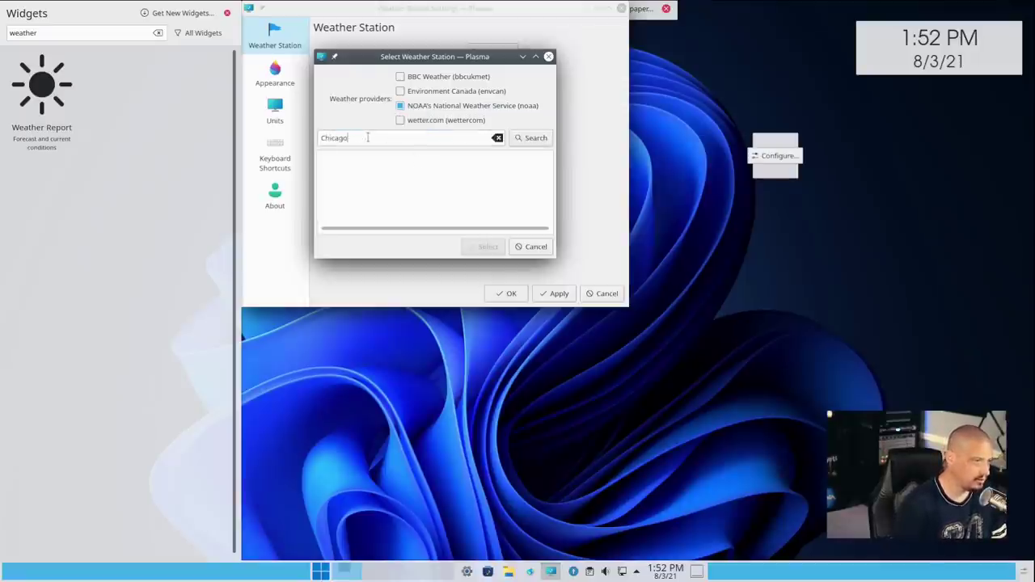
key(Return)
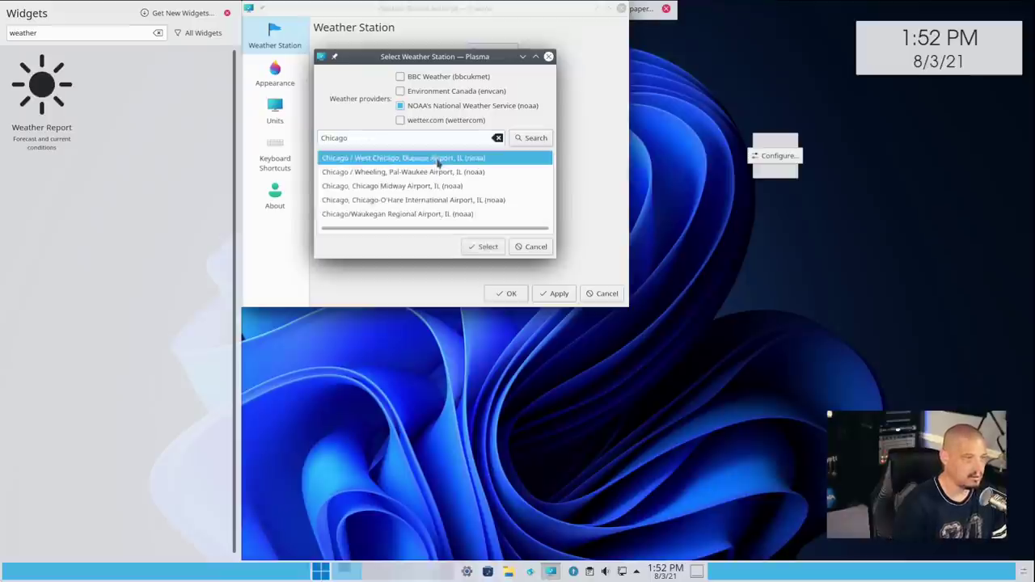
click(485, 247)
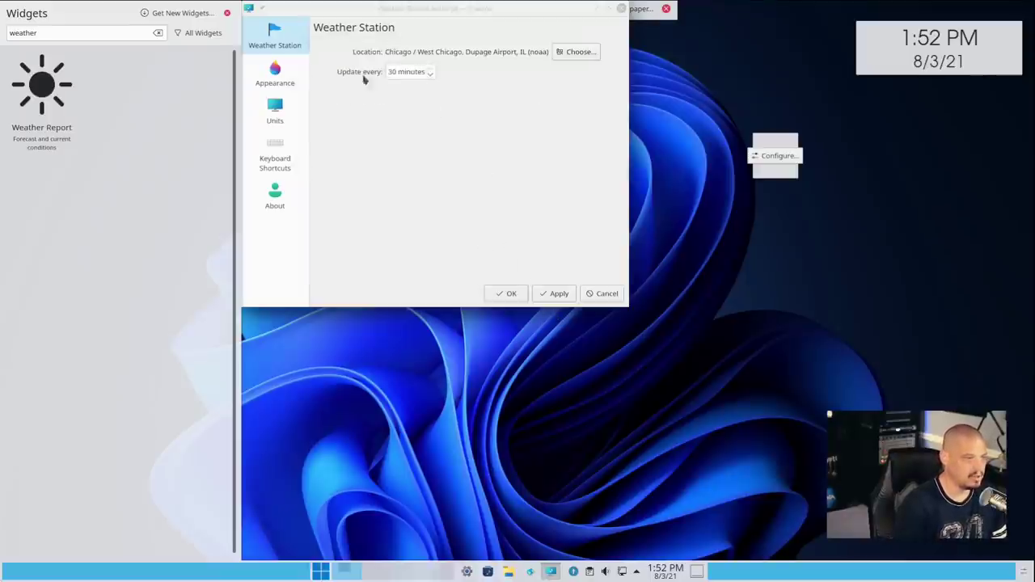
click(279, 77)
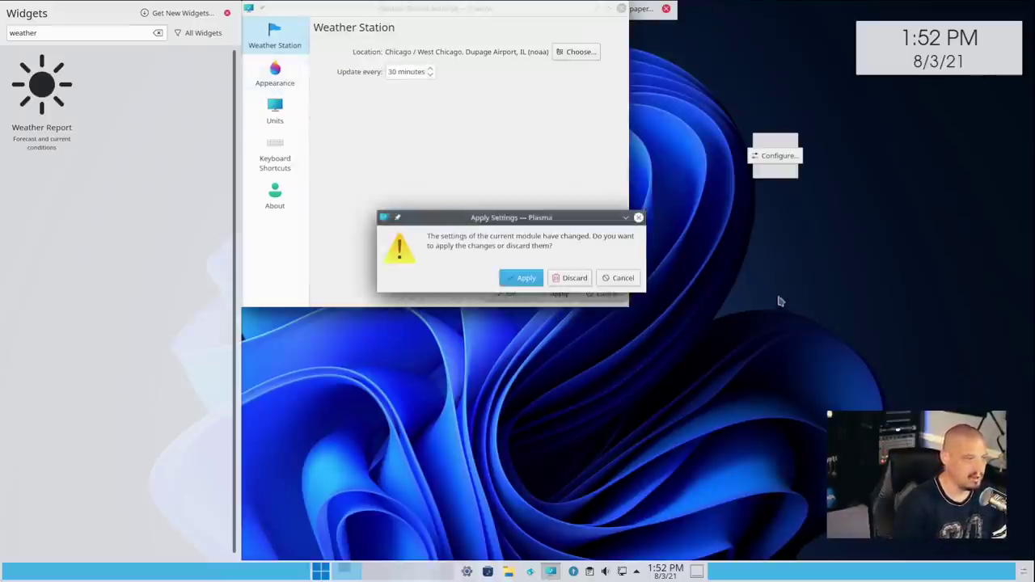
click(522, 277)
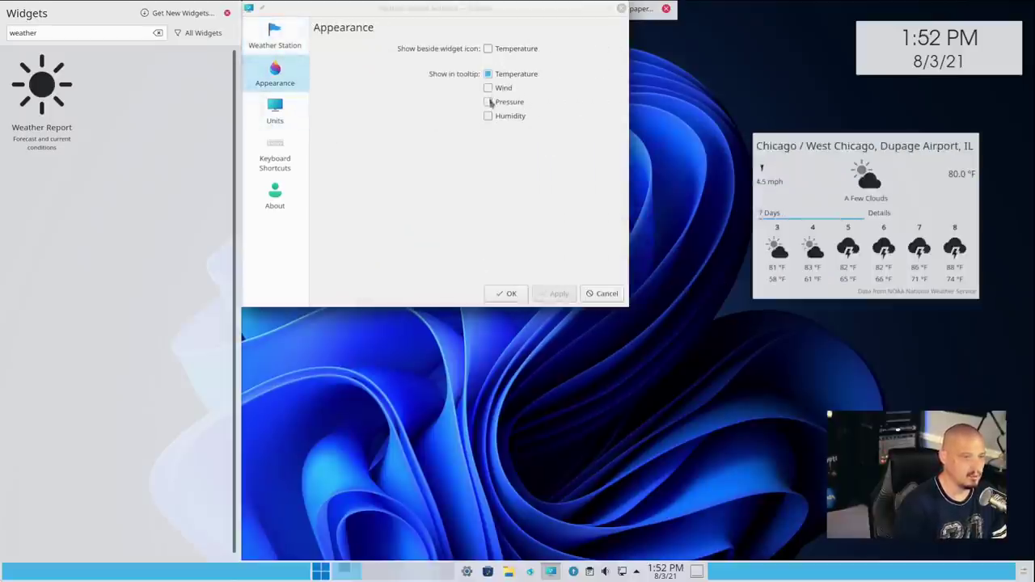
Show wind, pressure and humidity in the Weather Report's tooltip, and close its settings after viewing the units
click(488, 87)
click(488, 102)
click(488, 116)
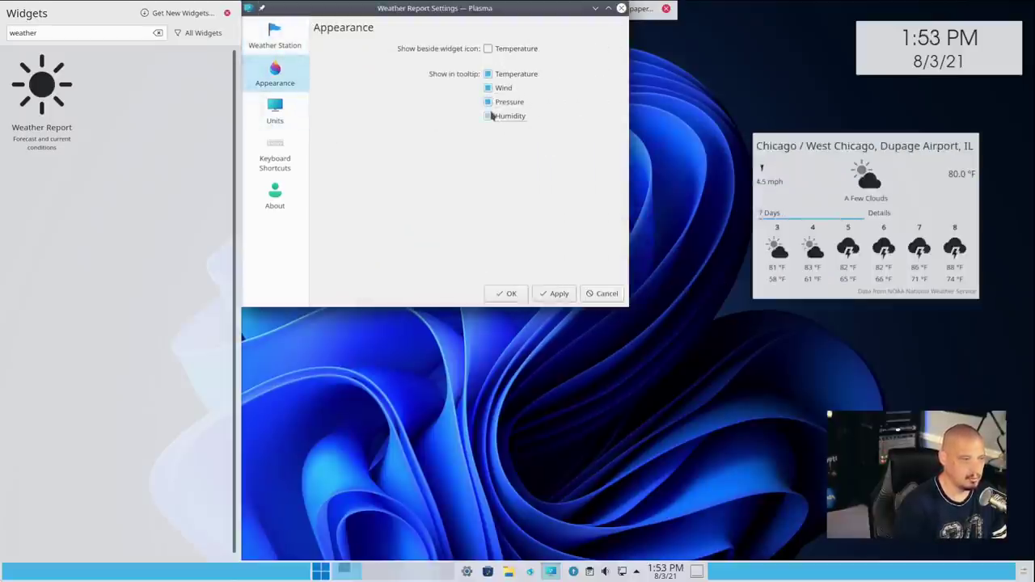
click(275, 110)
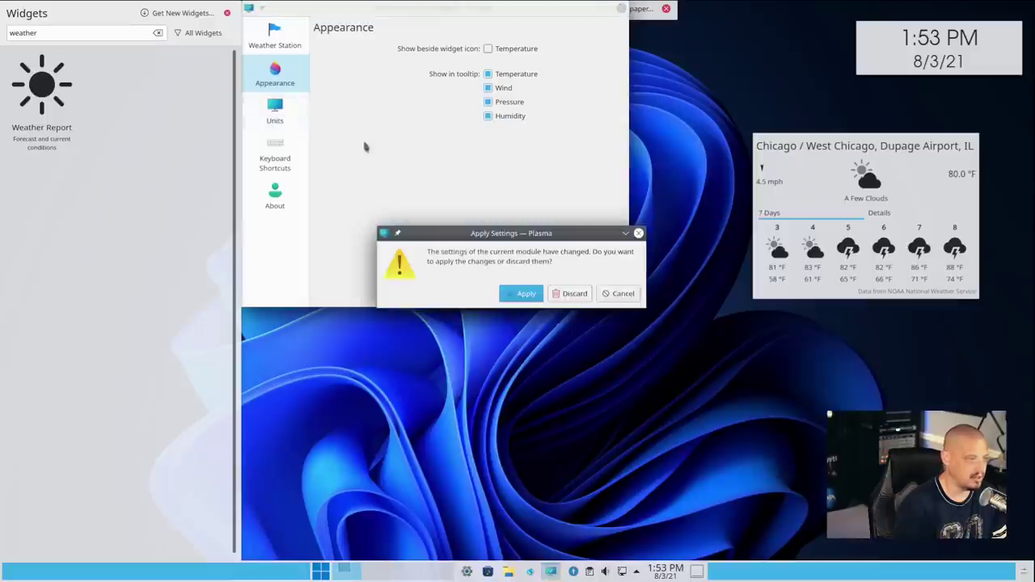
click(525, 293)
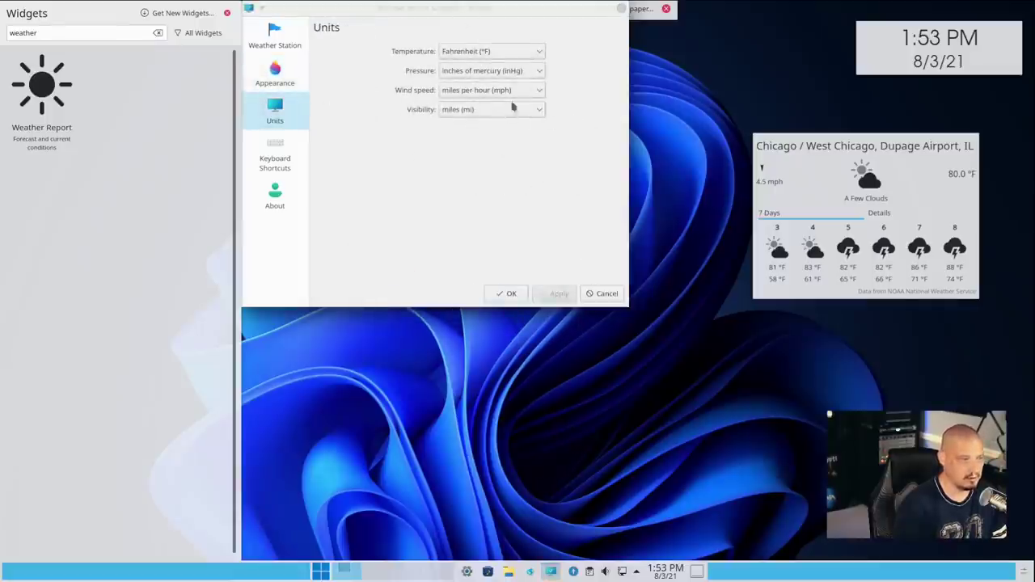
click(506, 293)
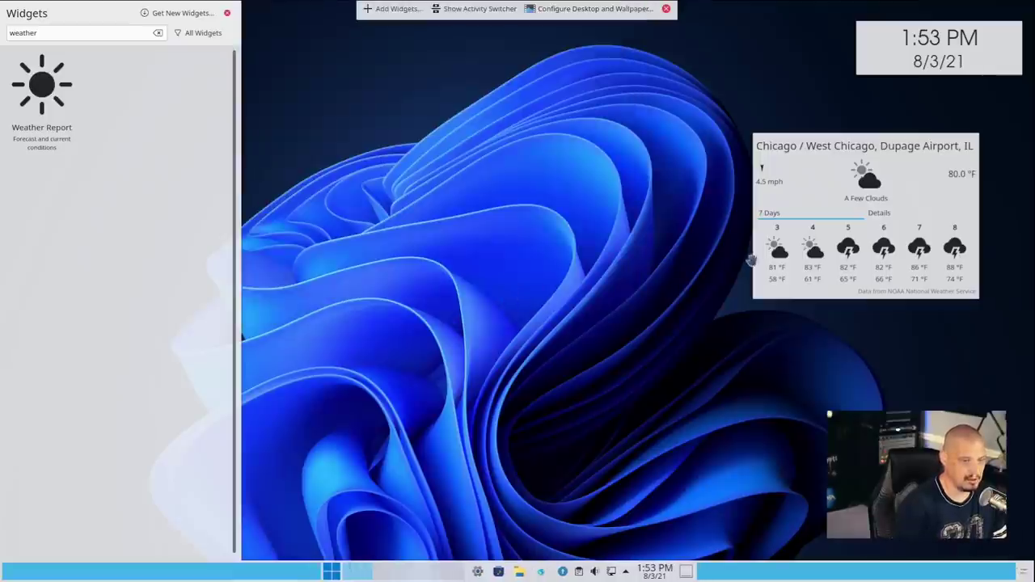
Align the Weather Report directly below the Digital Clock, widen the clock to match its width, and leave edit mode and the widget list
mouse_move(877, 224)
drag(755, 130, 800, 88)
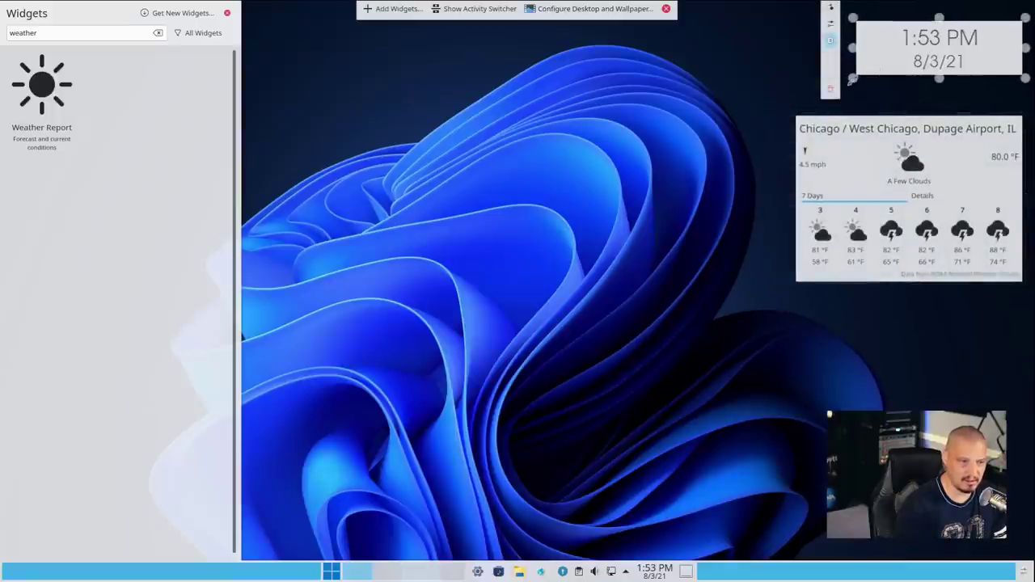
drag(836, 87, 790, 89)
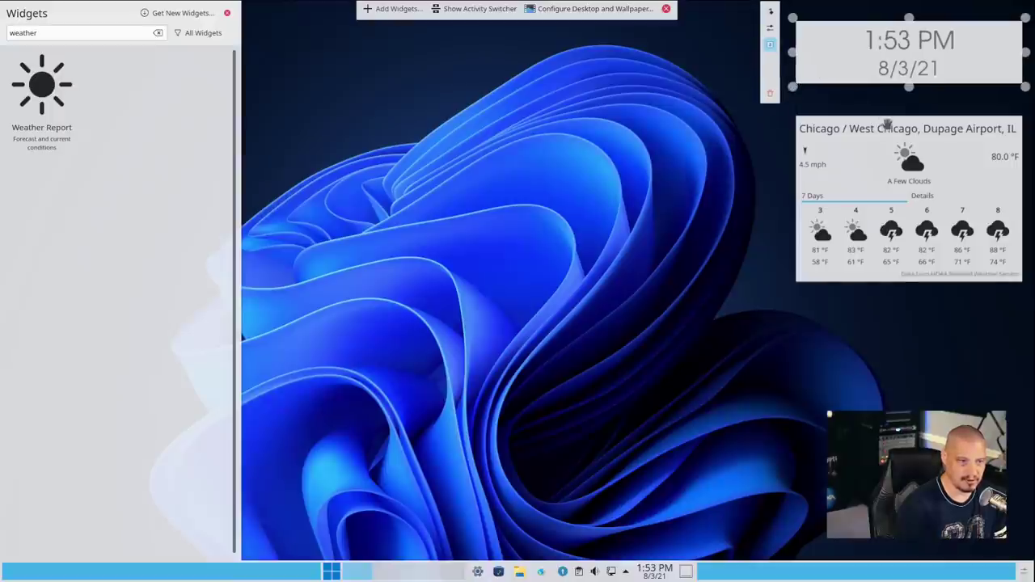
drag(891, 175, 889, 145)
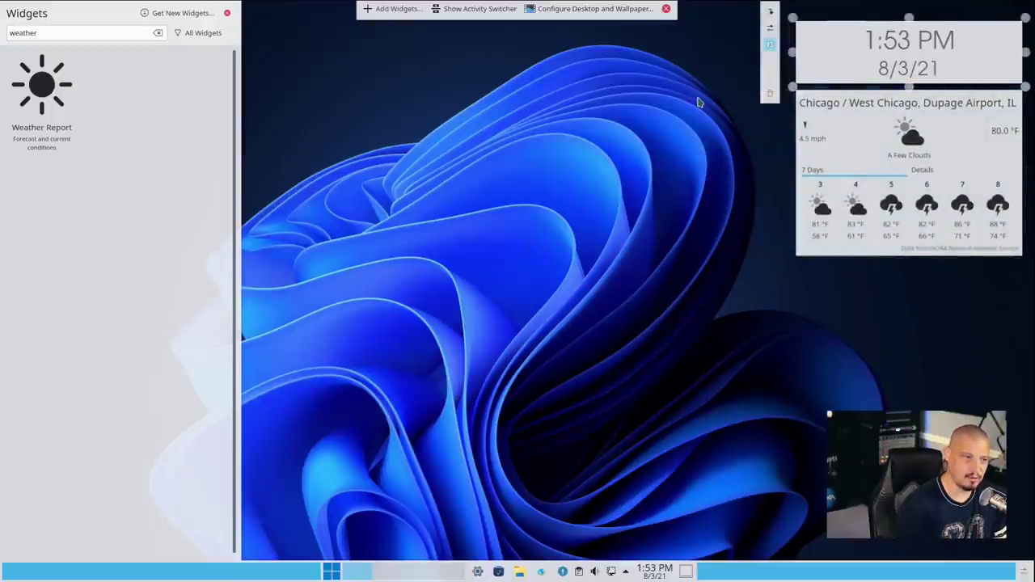
click(665, 8)
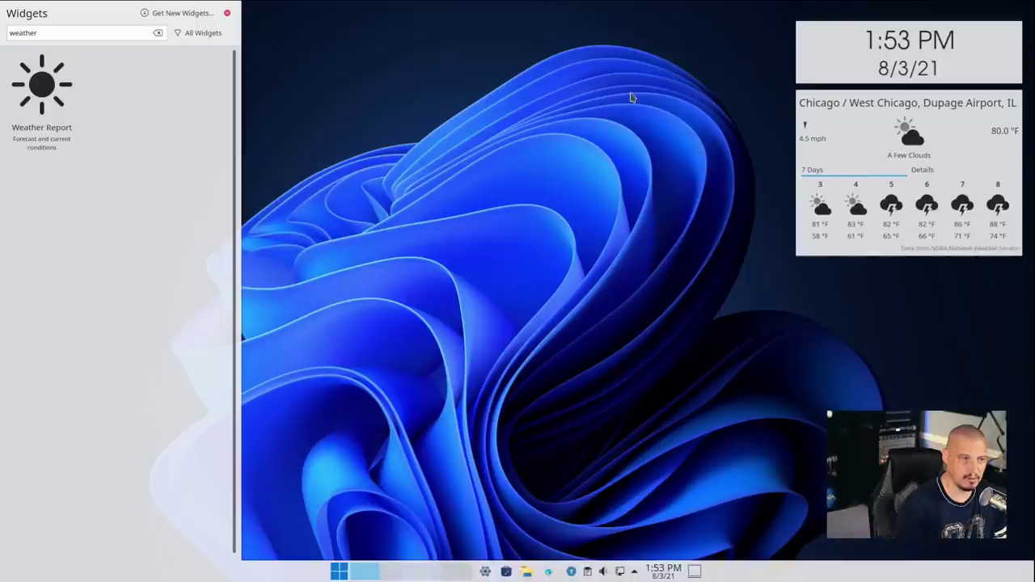
click(226, 14)
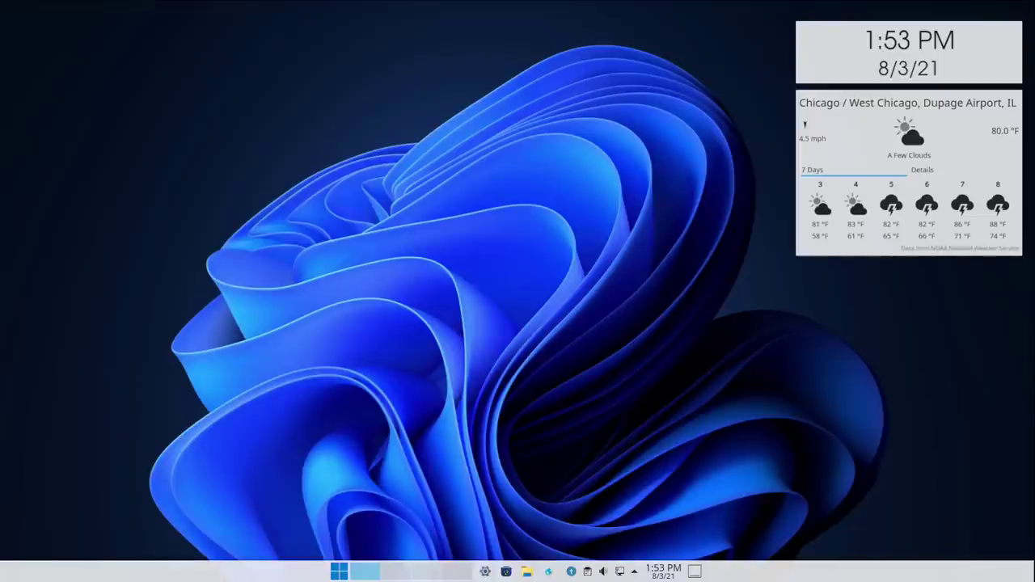
Show the application launcher's Computer section, and close the launcher
click(348, 568)
mouse_move(343, 530)
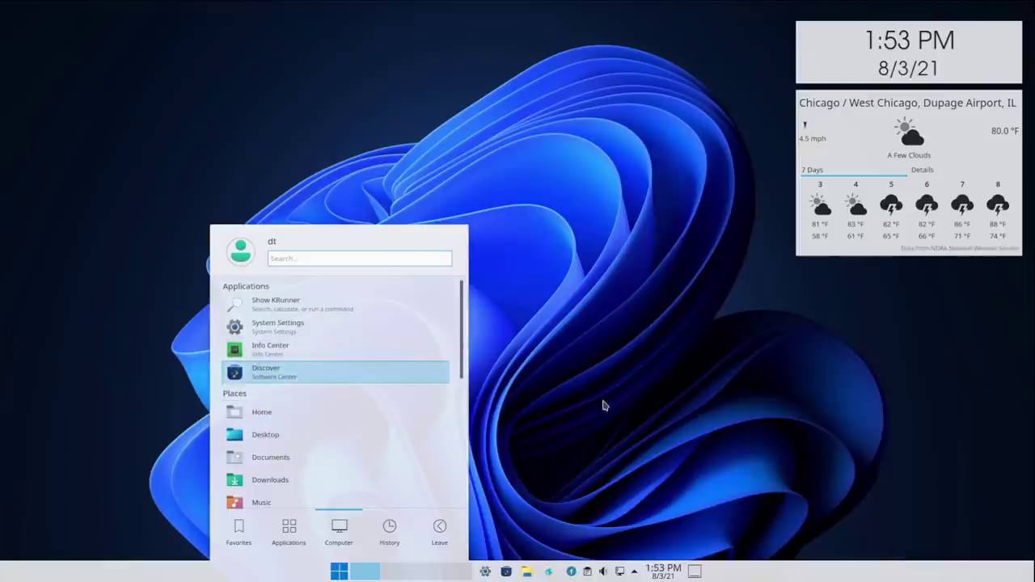
click(781, 444)
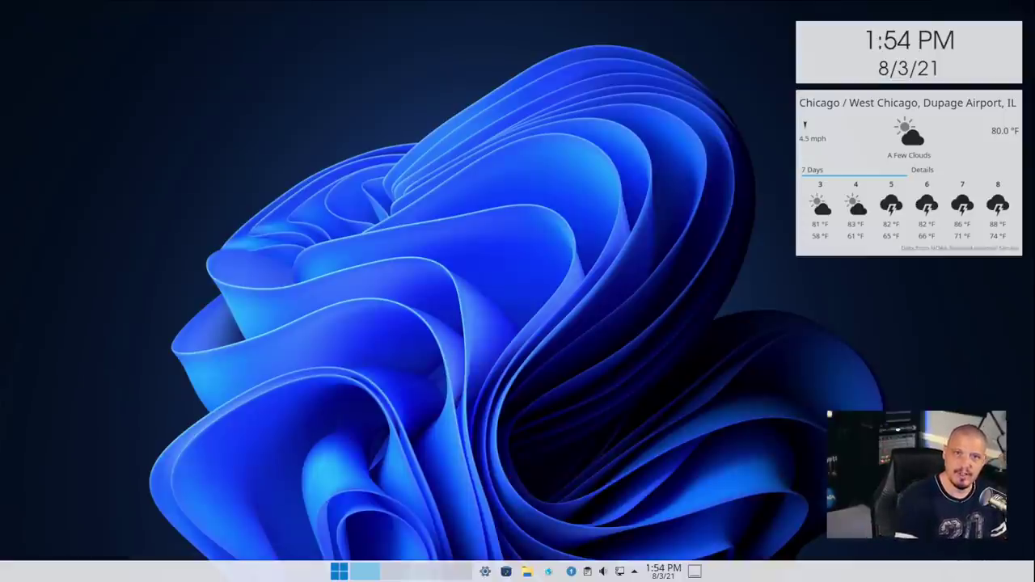
Show the virtual desktops on the desktop cube, rotate it to view the desktops, and return to a desktop
key(ctrl+F11)
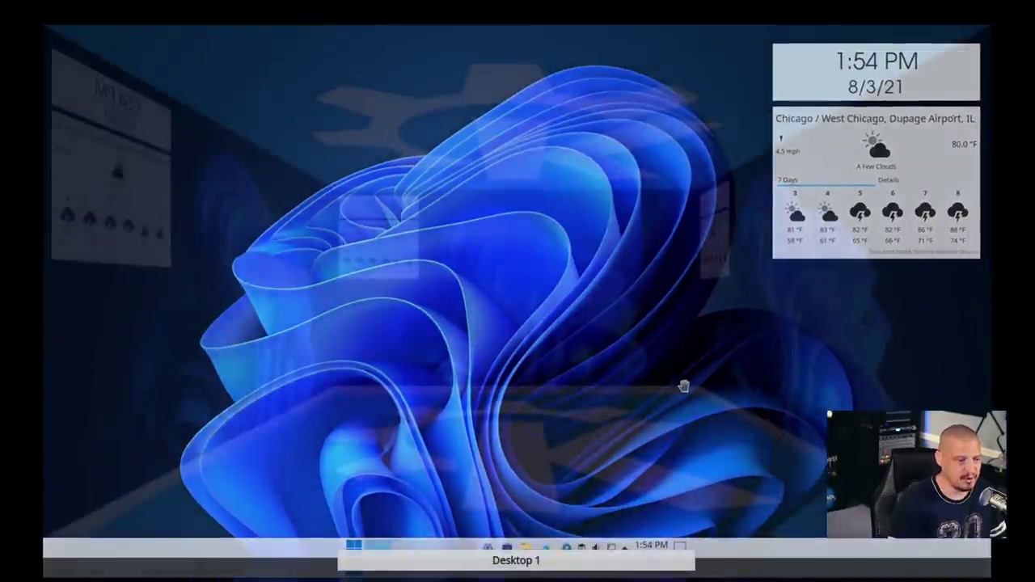
drag(684, 385, 461, 384)
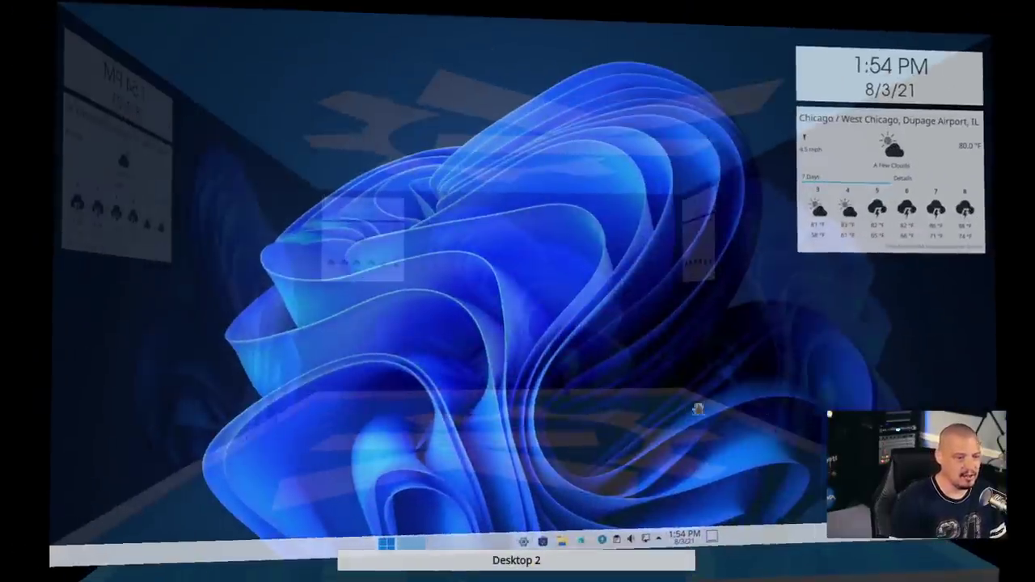
drag(698, 407, 615, 397)
click(616, 399)
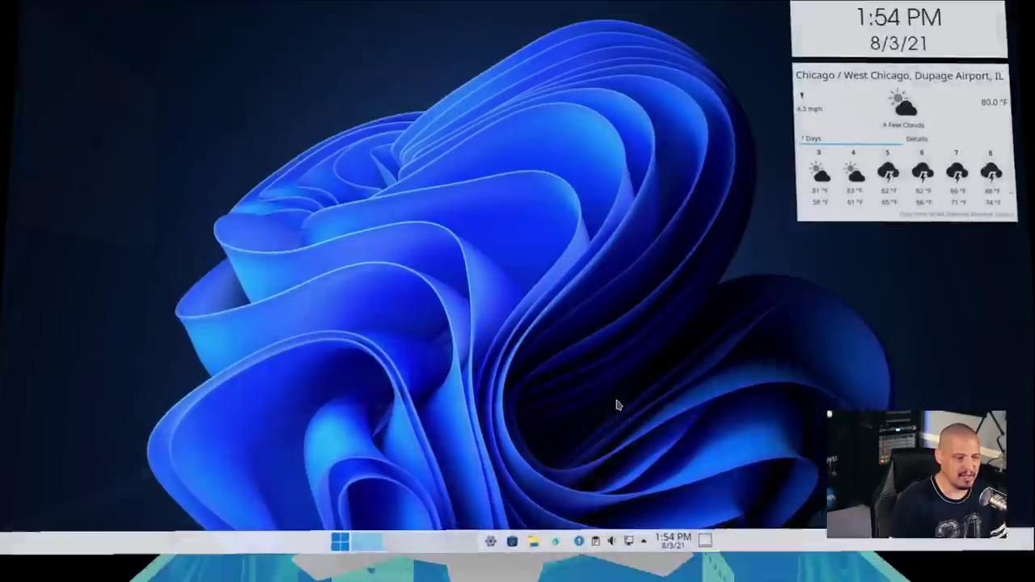